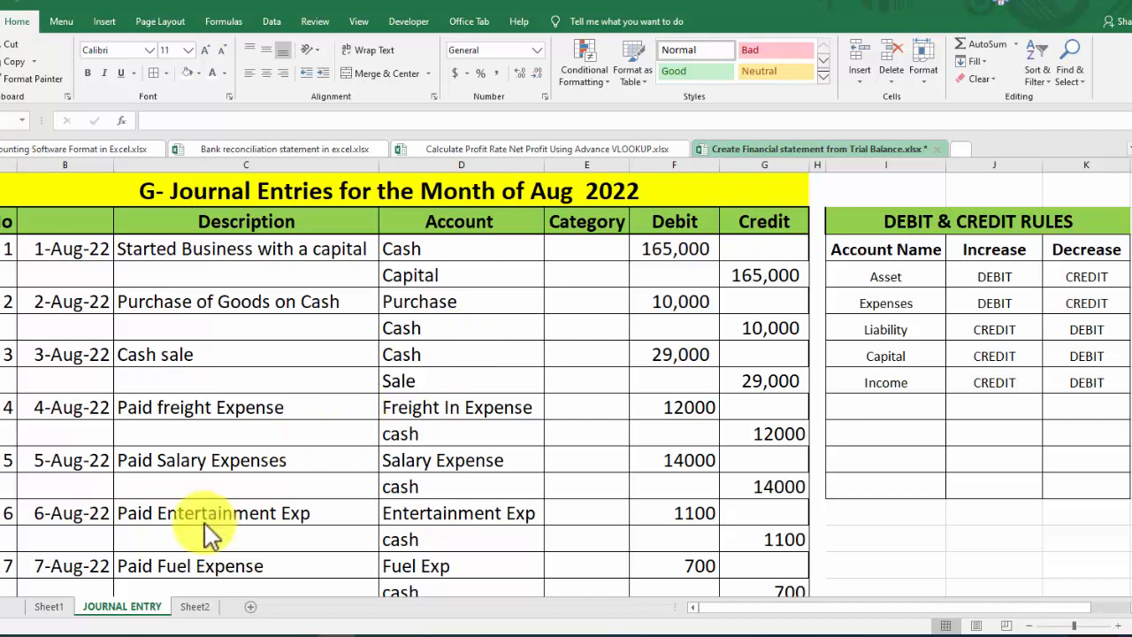
- Review the Trial Balance, Profit & Loss and Balance Sheet templates on Sheet2, and return to the JOURNAL ENTRY sheet
click(194, 606)
click(195, 606)
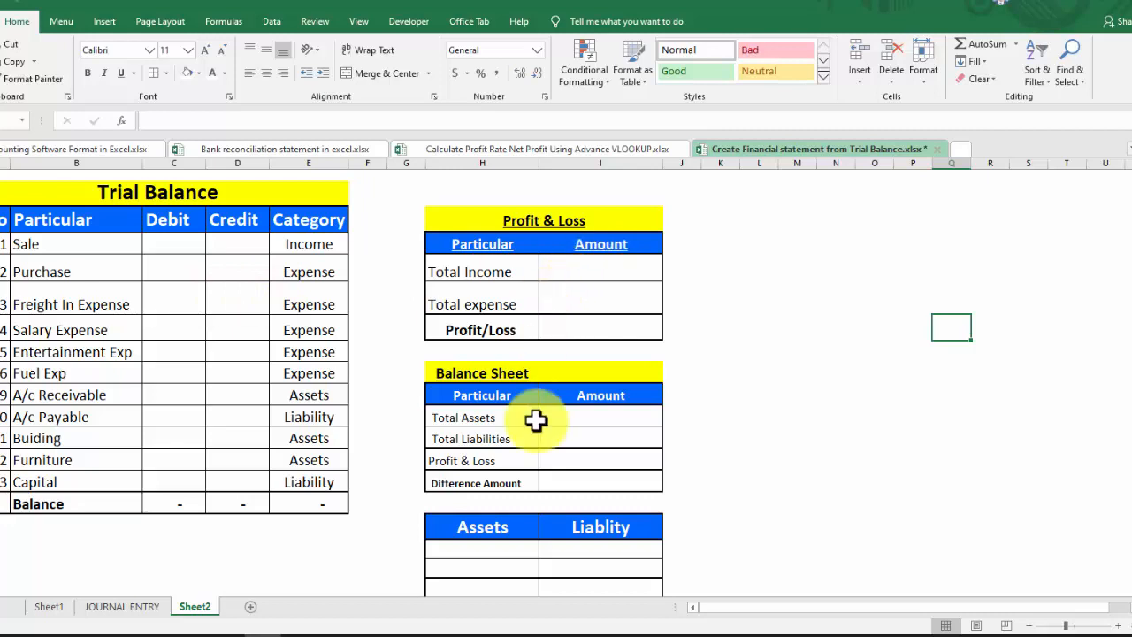
click(133, 605)
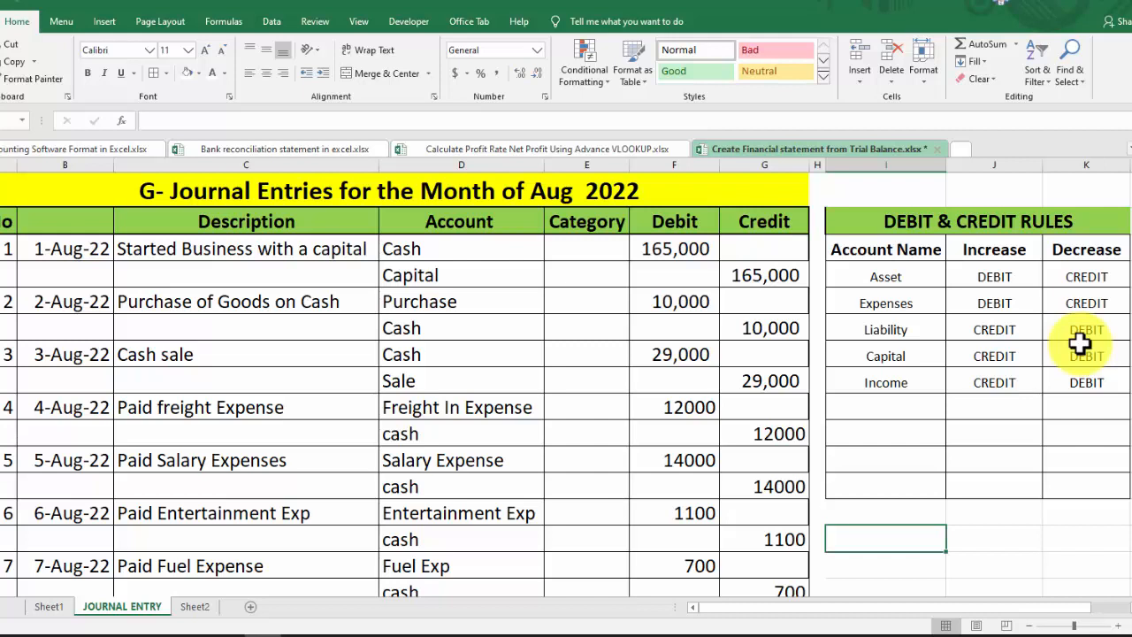
- Fill in the categories for the 1-Aug-22 entry: Asset for Cash and Capital for Capital
click(931, 278)
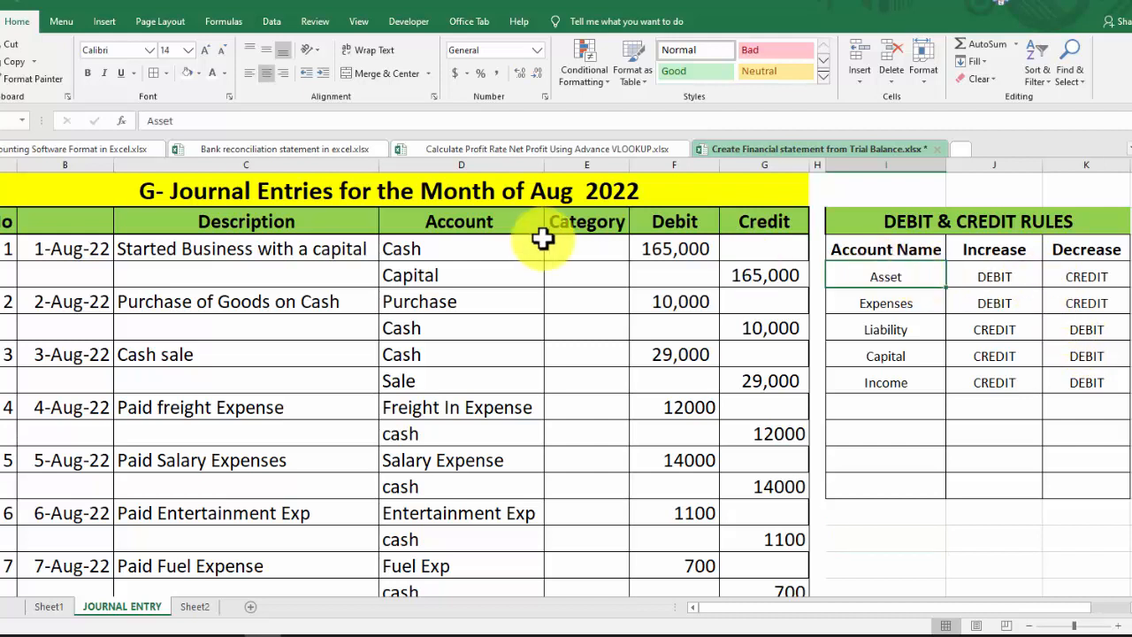
click(581, 250)
text(Asset)
key(Return)
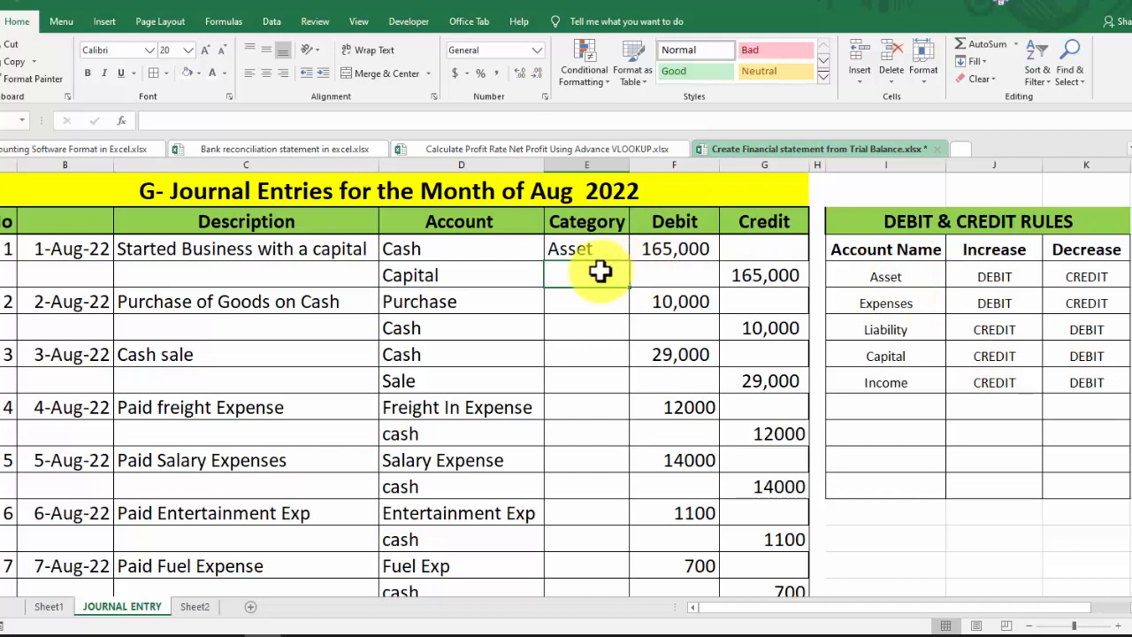
text(Capital)
key(Tab)
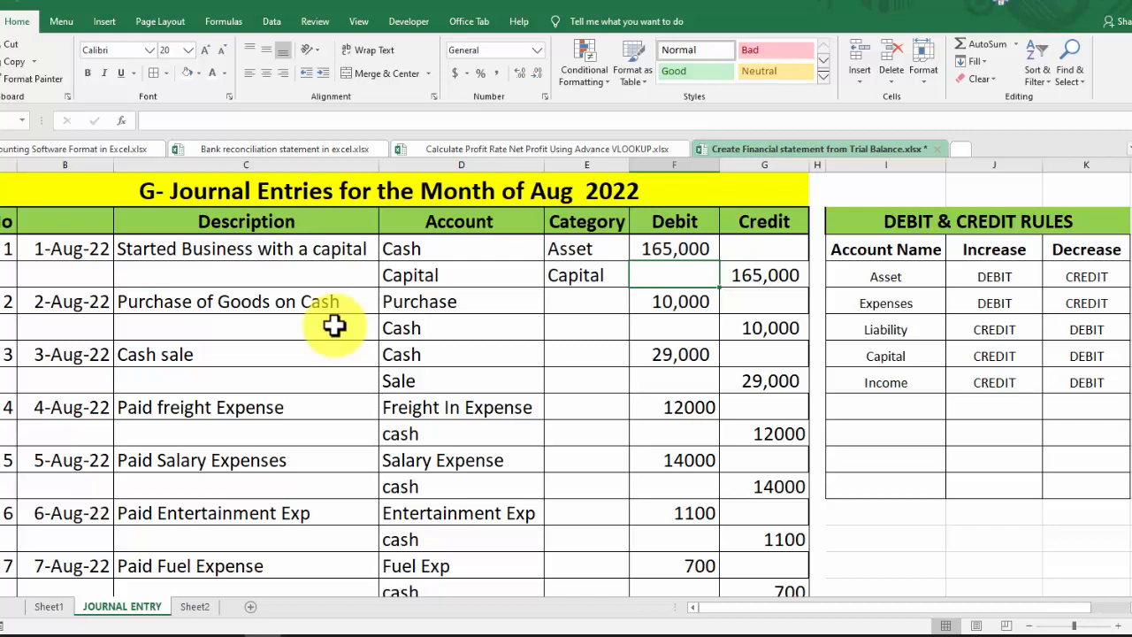
- Set the category of the Purchase line in the 2-Aug-22 entry to Expense
click(624, 303)
text(e)
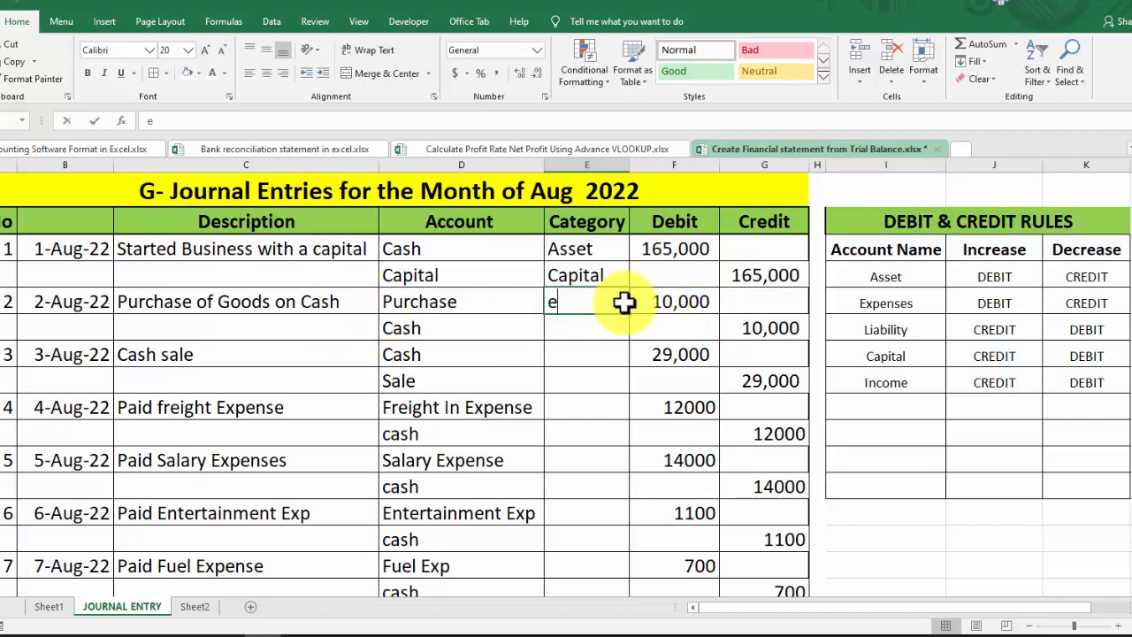
text(xpense)
key(Tab)
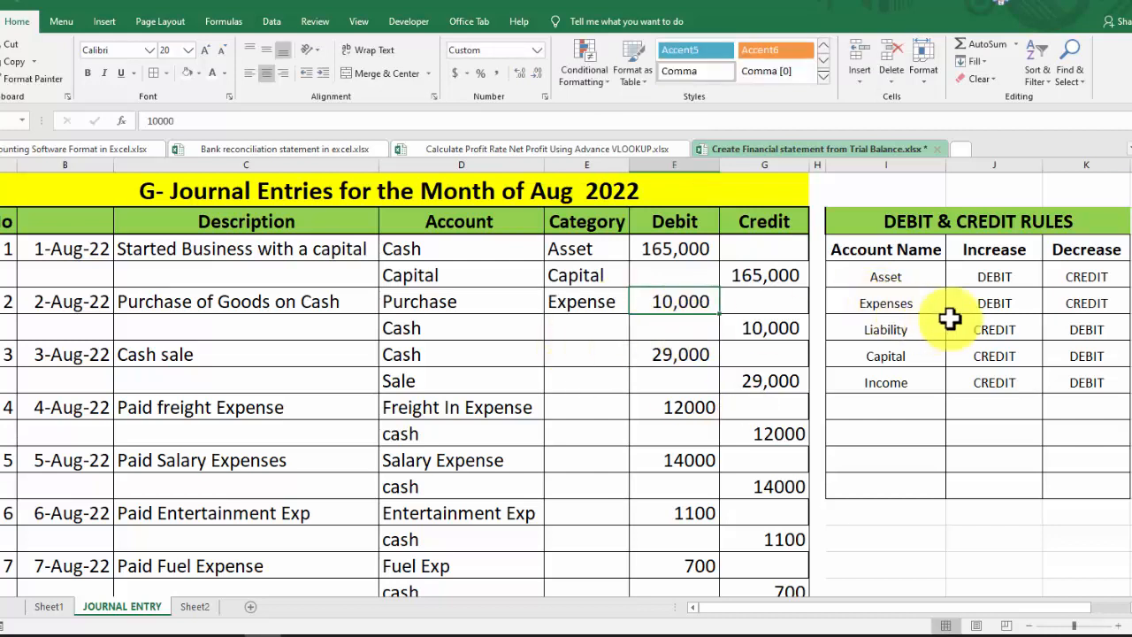
- Check the debit and credit rules and categorize the 3-Aug-22 cash sale entry: Cash as Asset and Sale as Income
click(995, 307)
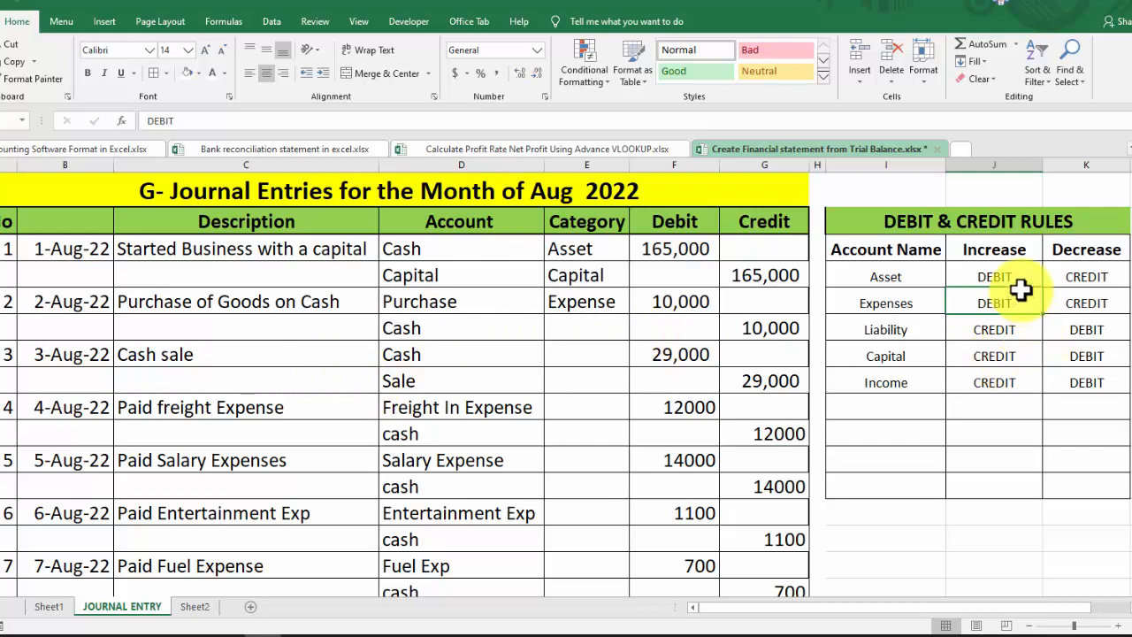
click(1097, 248)
click(885, 275)
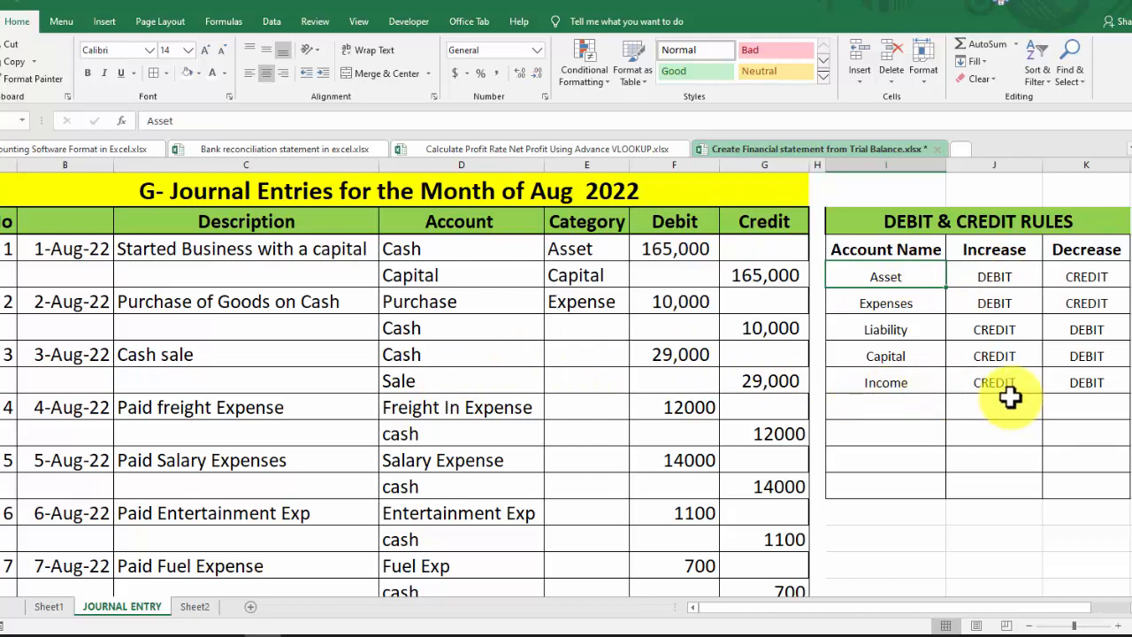
click(616, 354)
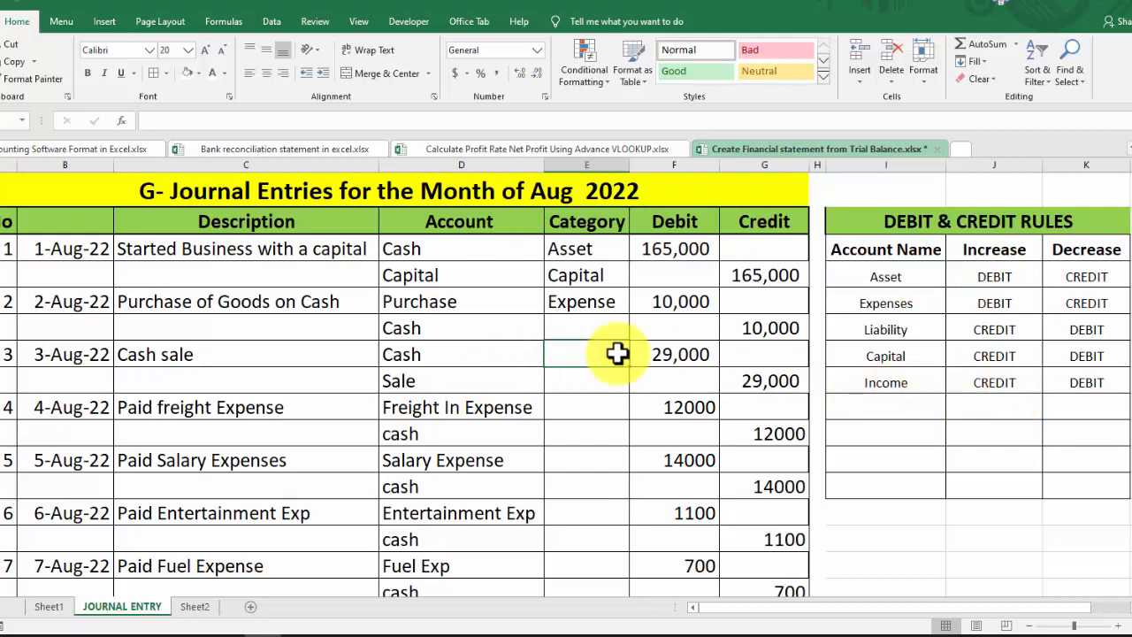
text(A)
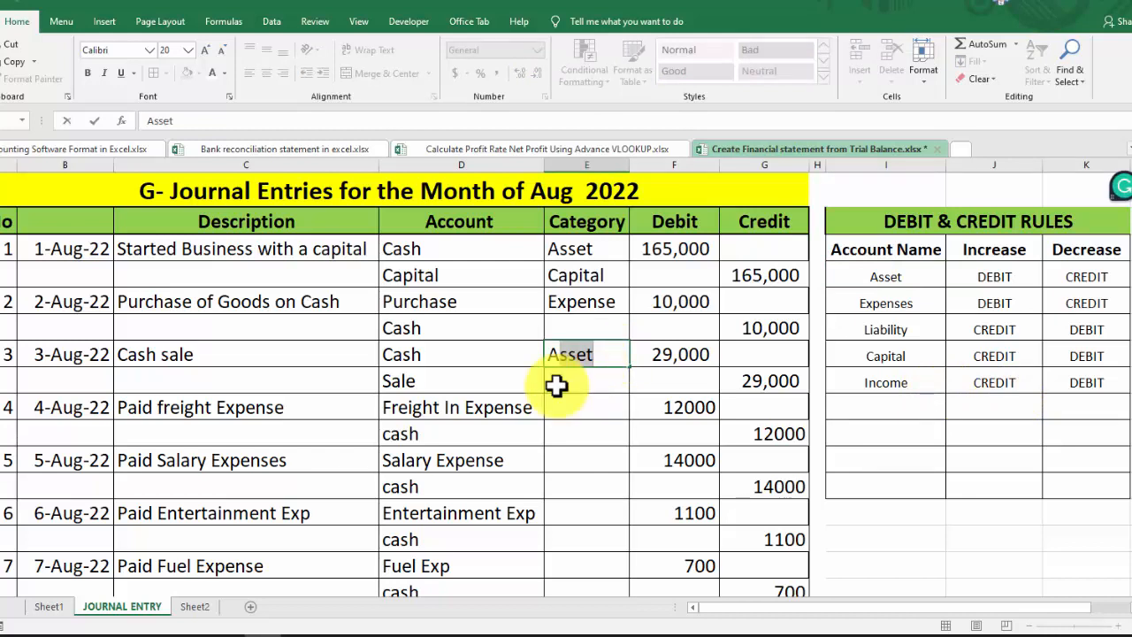
click(555, 384)
text(Income)
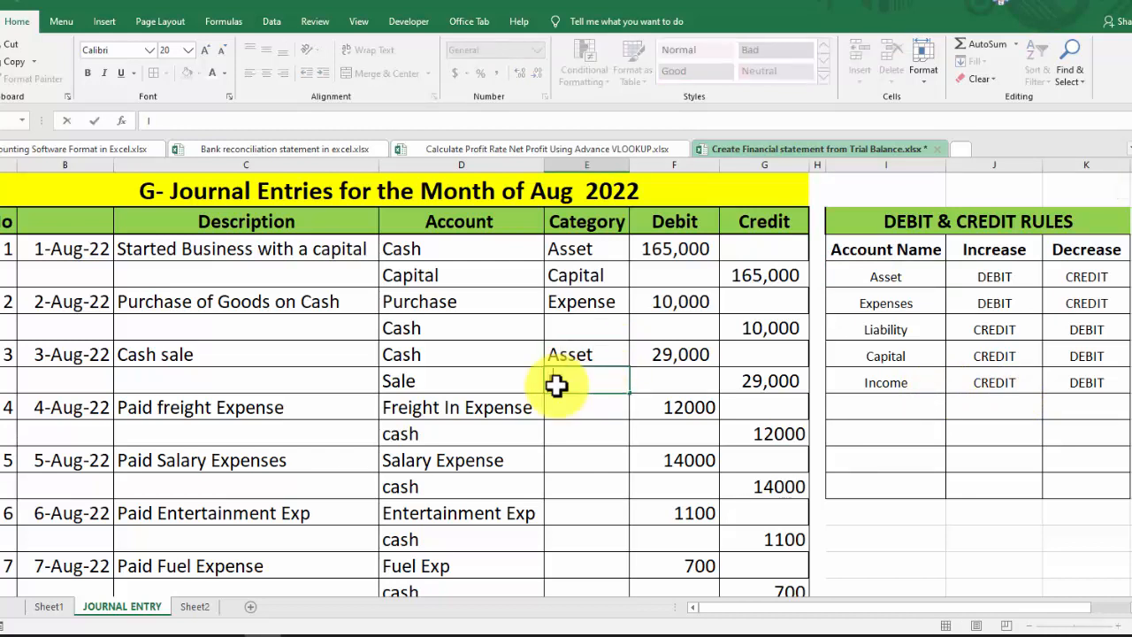
key(Return)
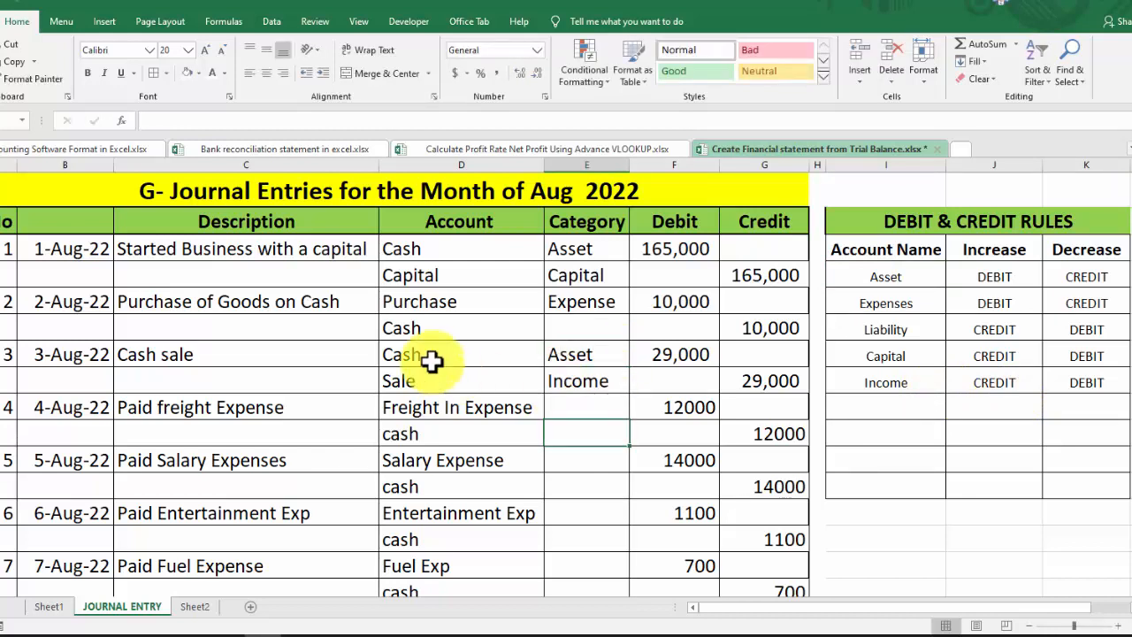
- Categorize the 2-Aug-22 Cash line as Asset, and in the 4-Aug and 5-Aug entries the freight and salary lines as Expense and cash as Asset
click(550, 363)
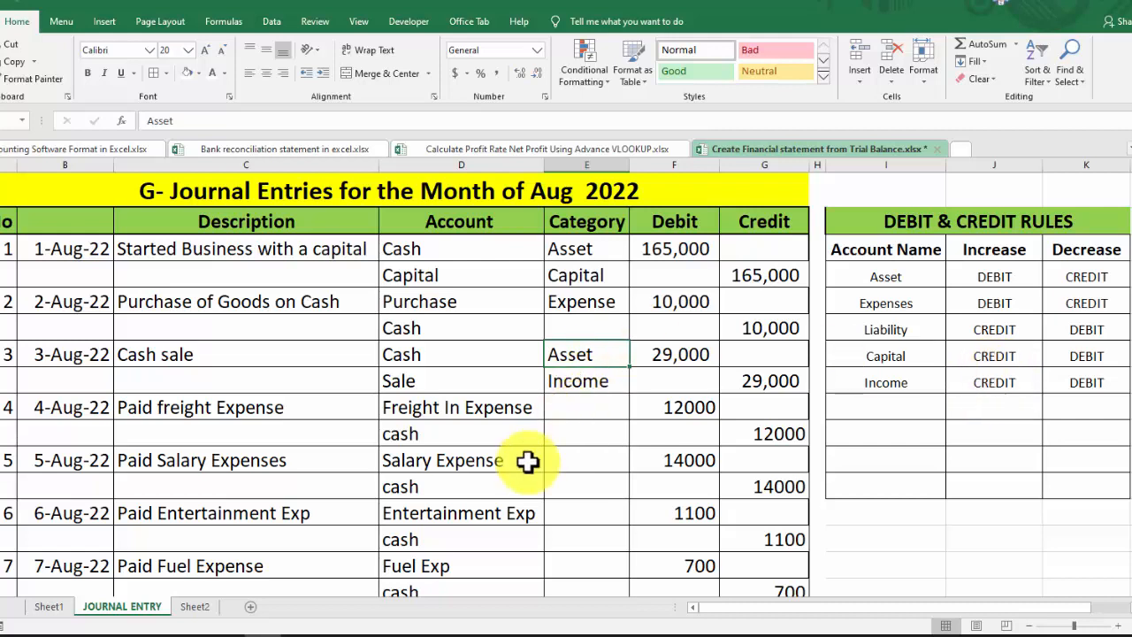
click(588, 329)
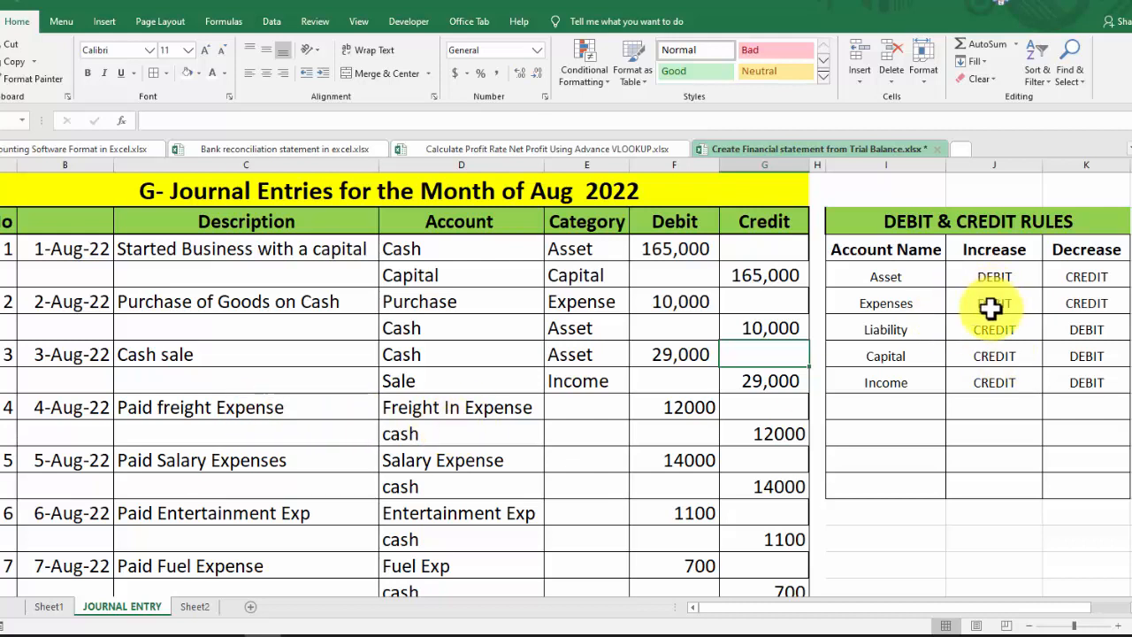
click(576, 411)
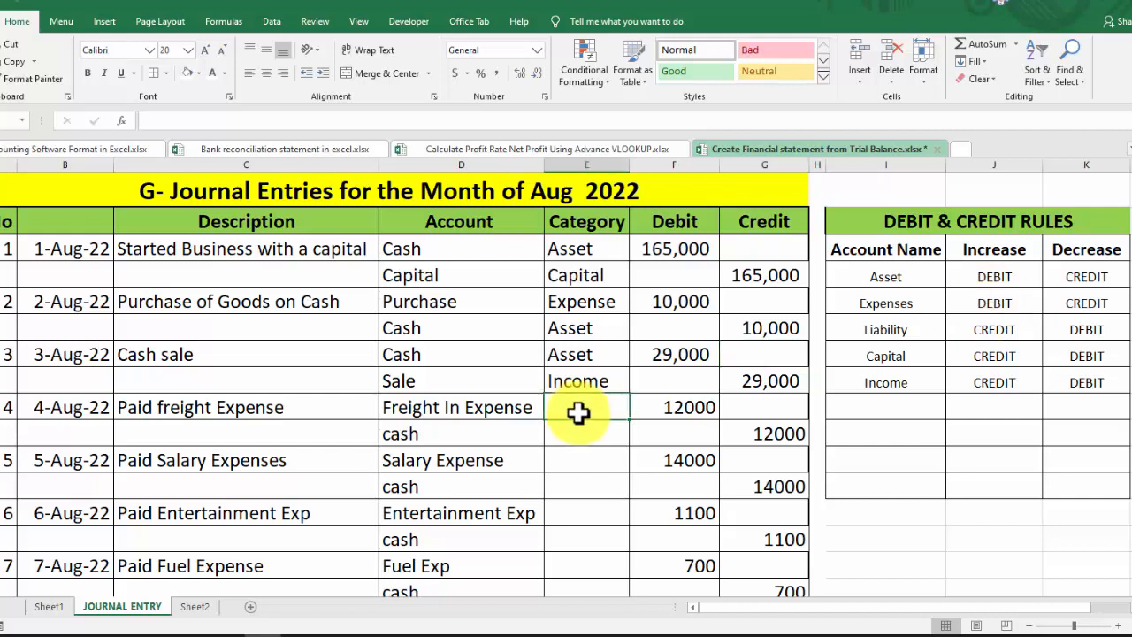
text(Expense)
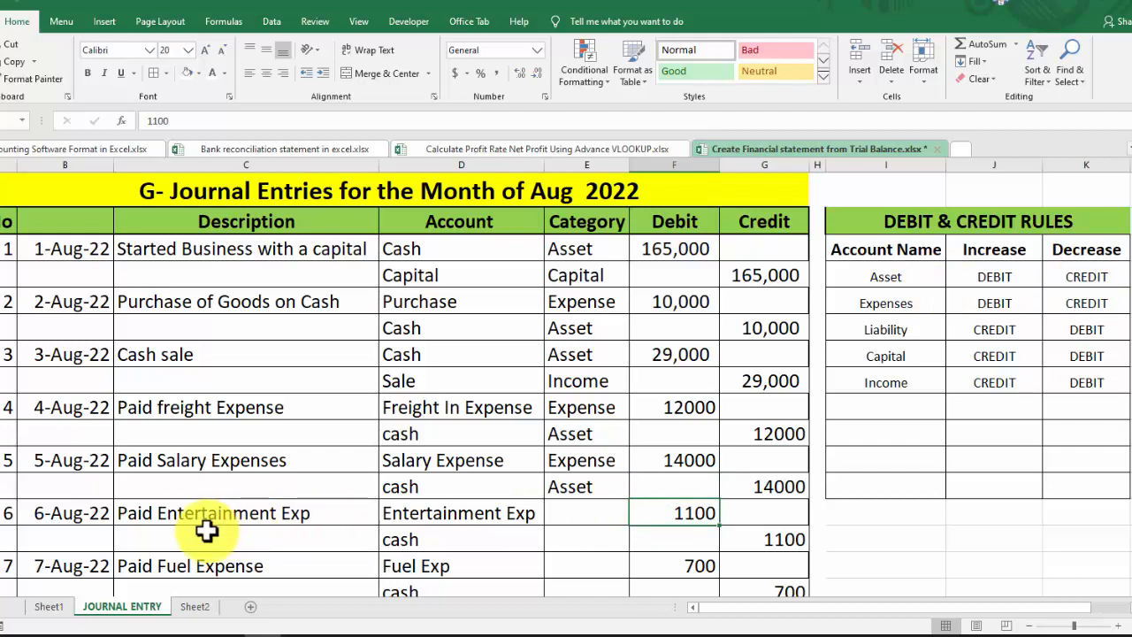
- Categorize the 6-Aug-22 entry: Entertainment Exp as Expense and cash as Asset
click(587, 520)
text(E)
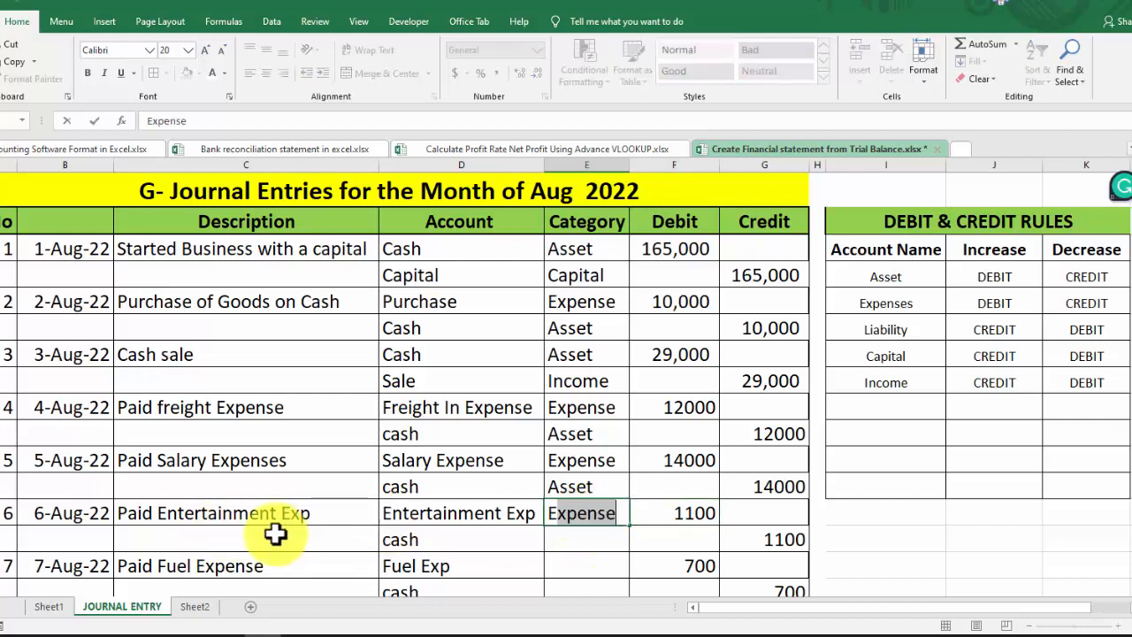
text(xpense)
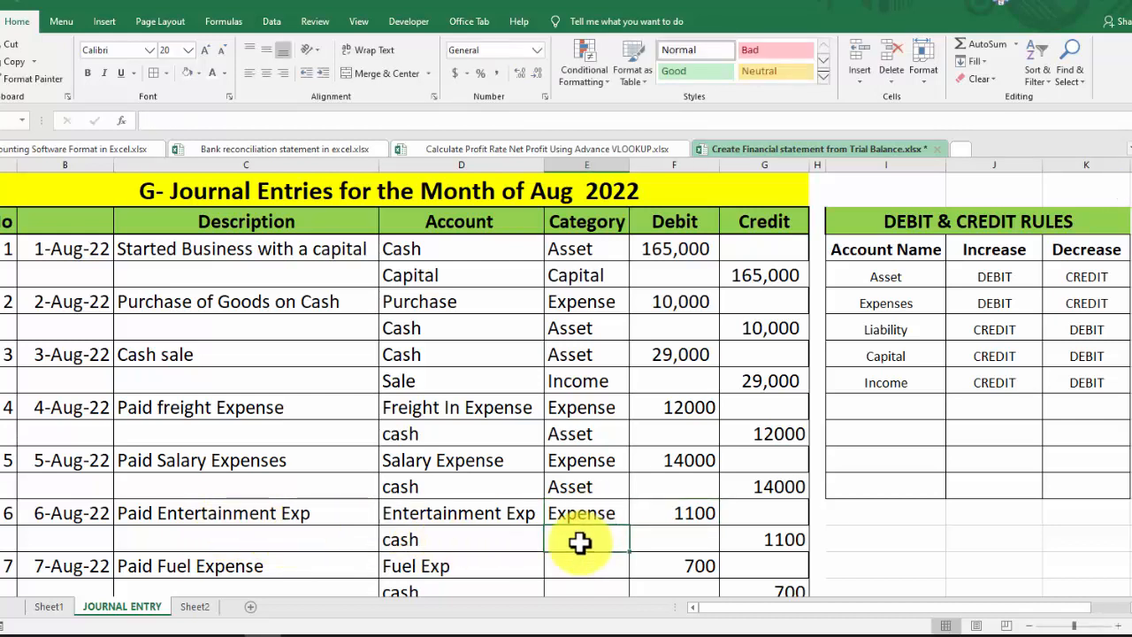
double_click(579, 542)
text(Asset)
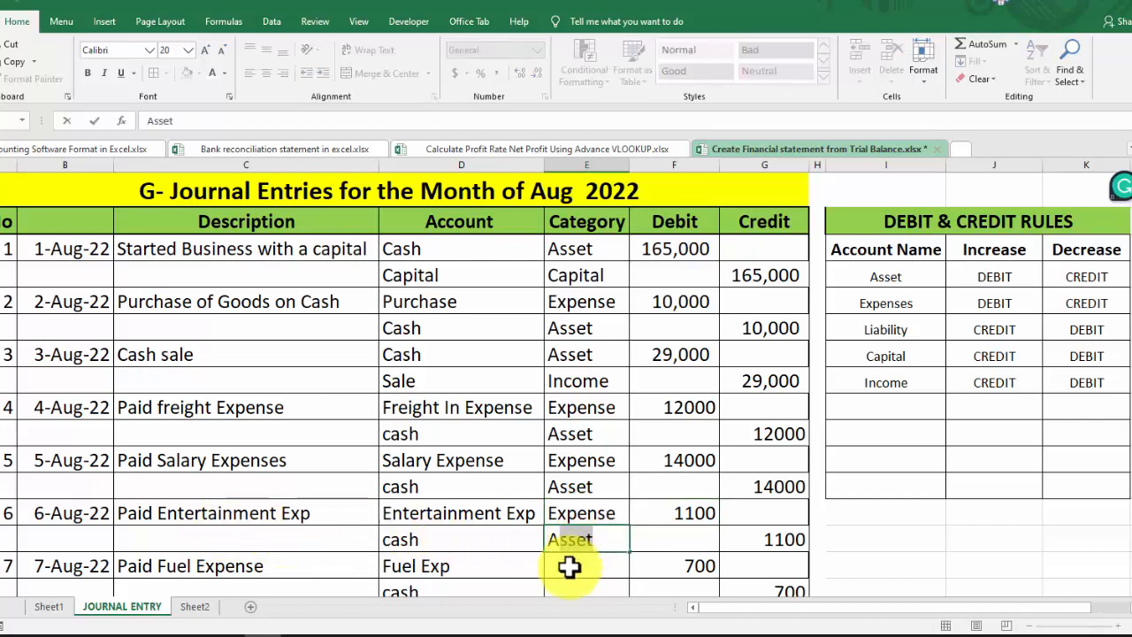
- Categorize the 7-Aug-22 entry: Fuel Exp as Expense and cash as Asset
click(579, 564)
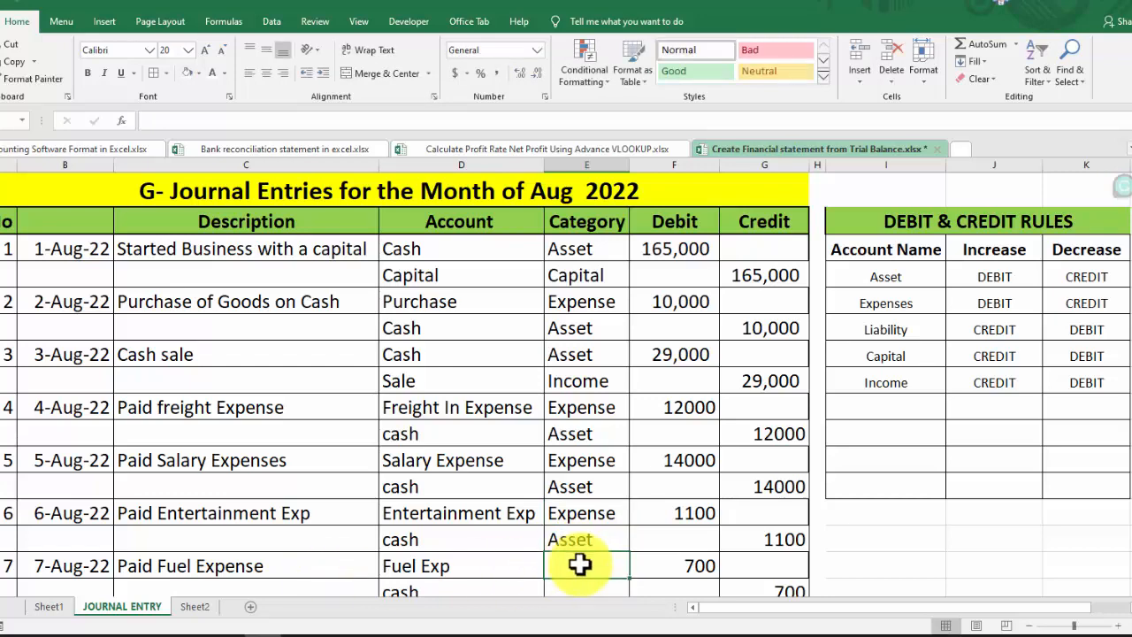
text(Expense)
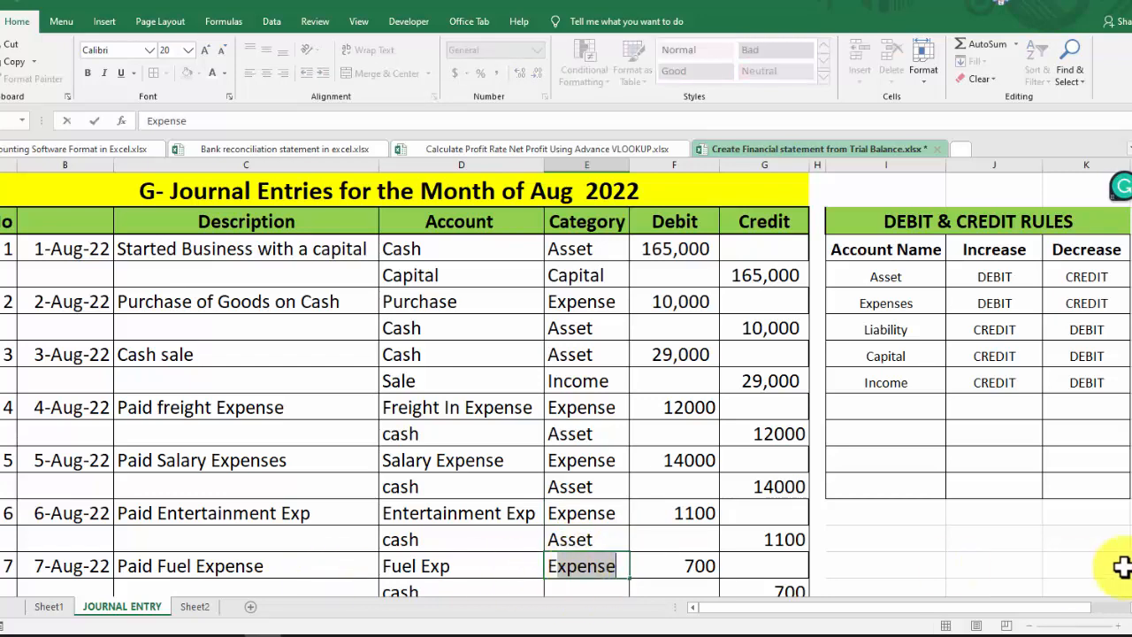
scroll(538, 421, down, 2)
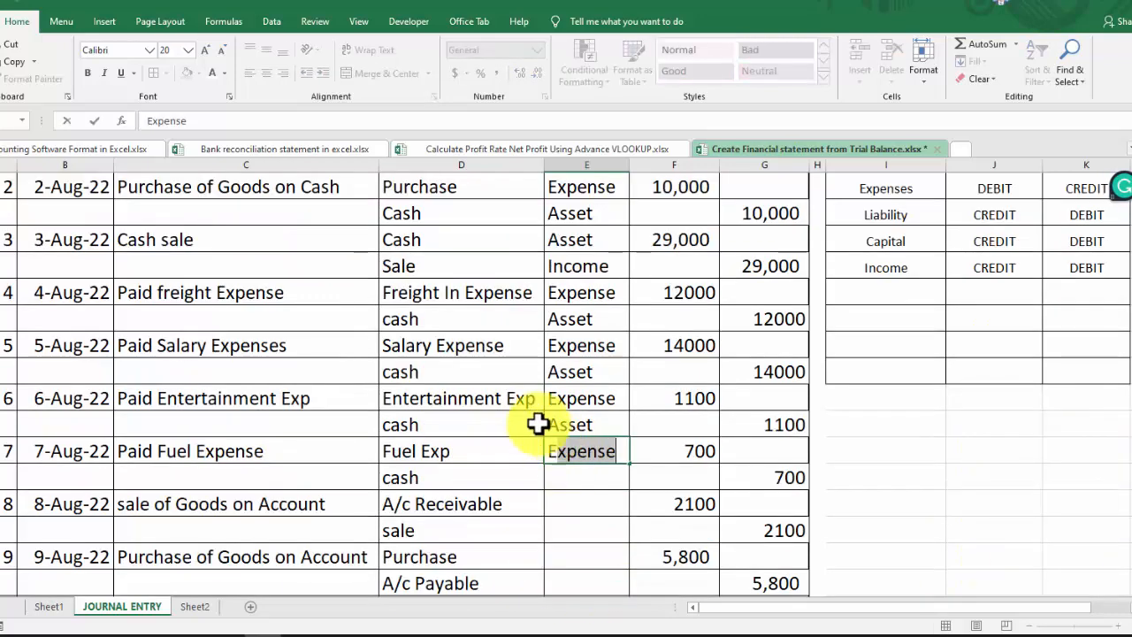
click(569, 475)
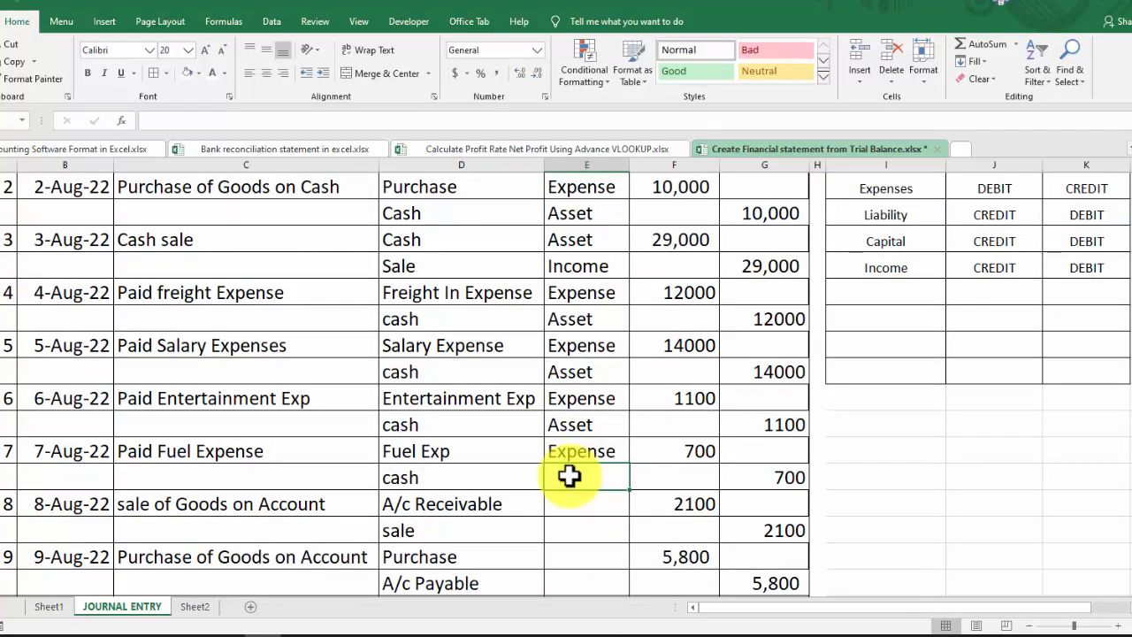
text(Asset)
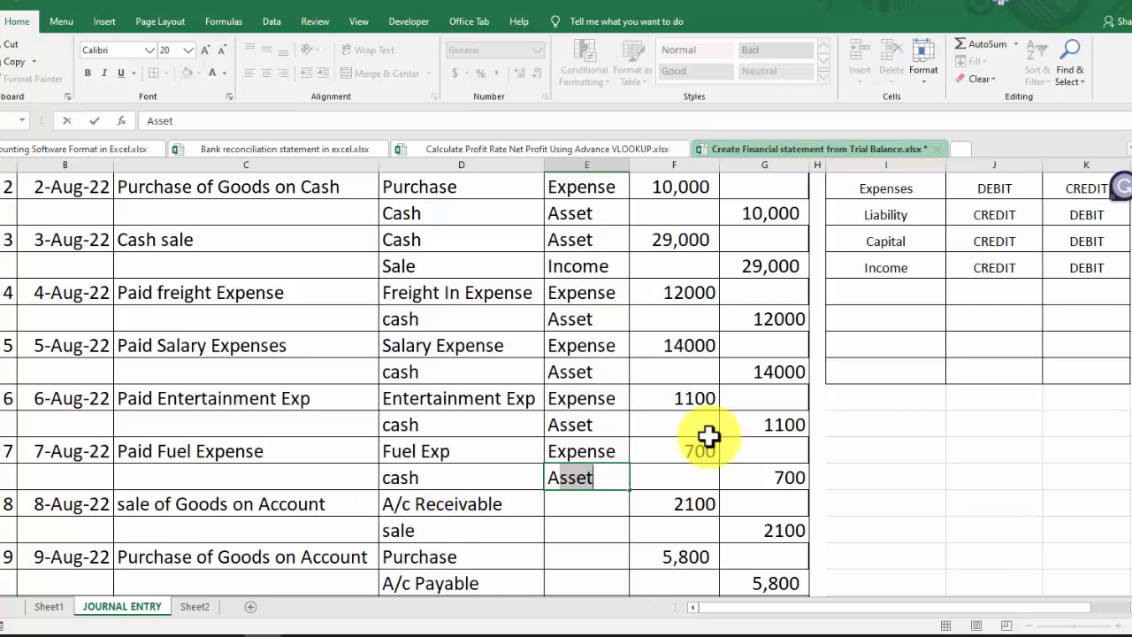
- Consult the debit and credit rules and categorize the 8-Aug-22 entry: A/c Receivable as Asset and sale as Income
drag(1126, 256, 1126, 239)
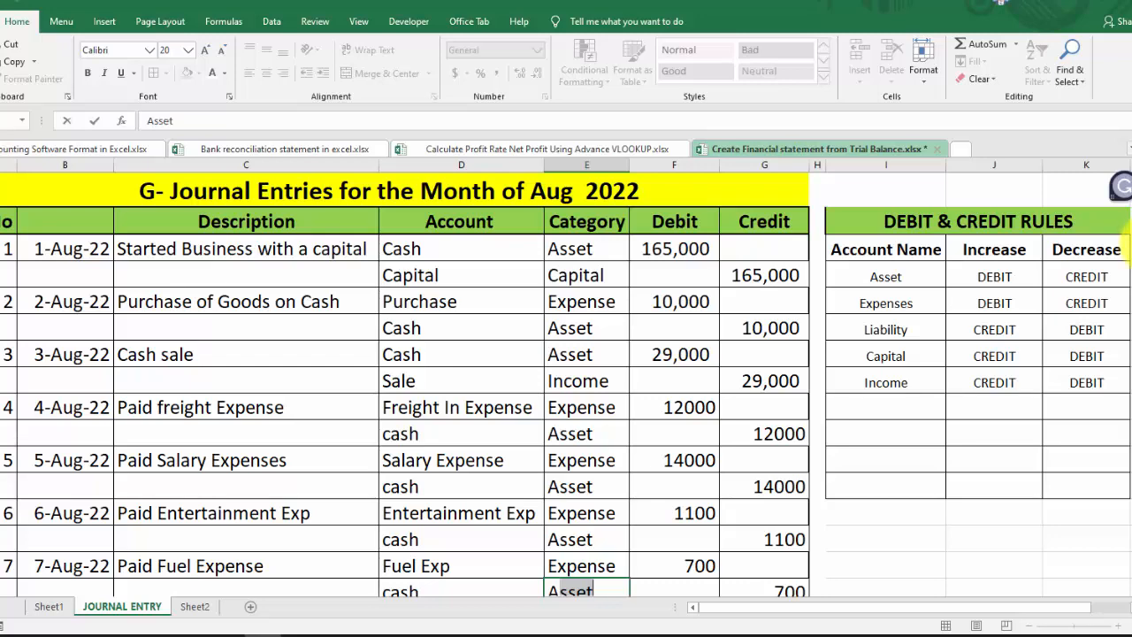
drag(1125, 237, 1118, 272)
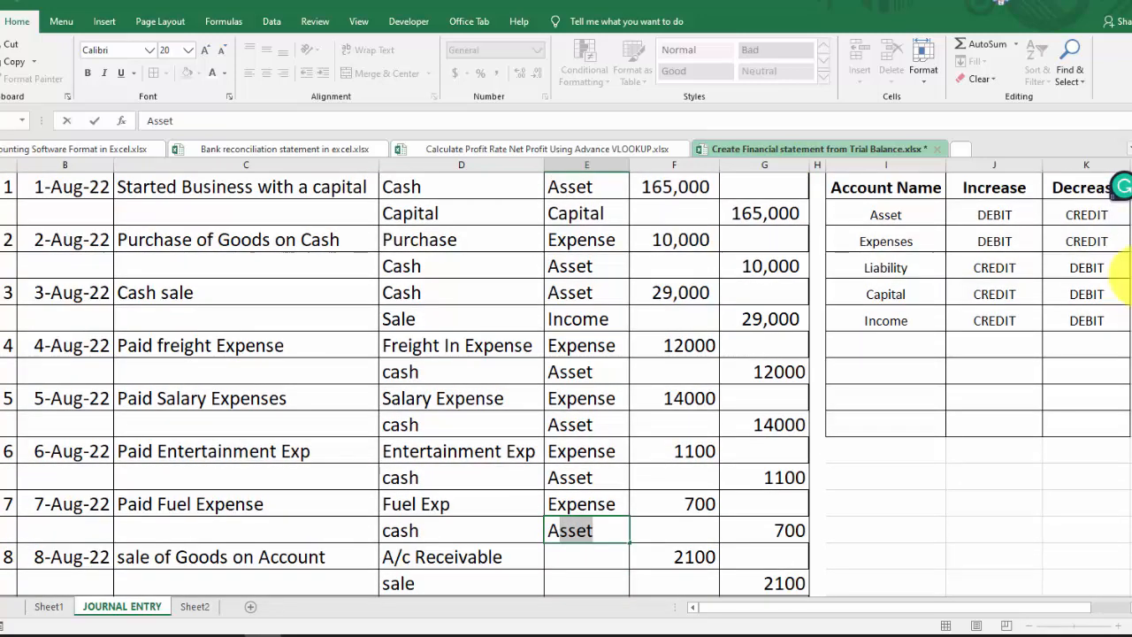
click(554, 555)
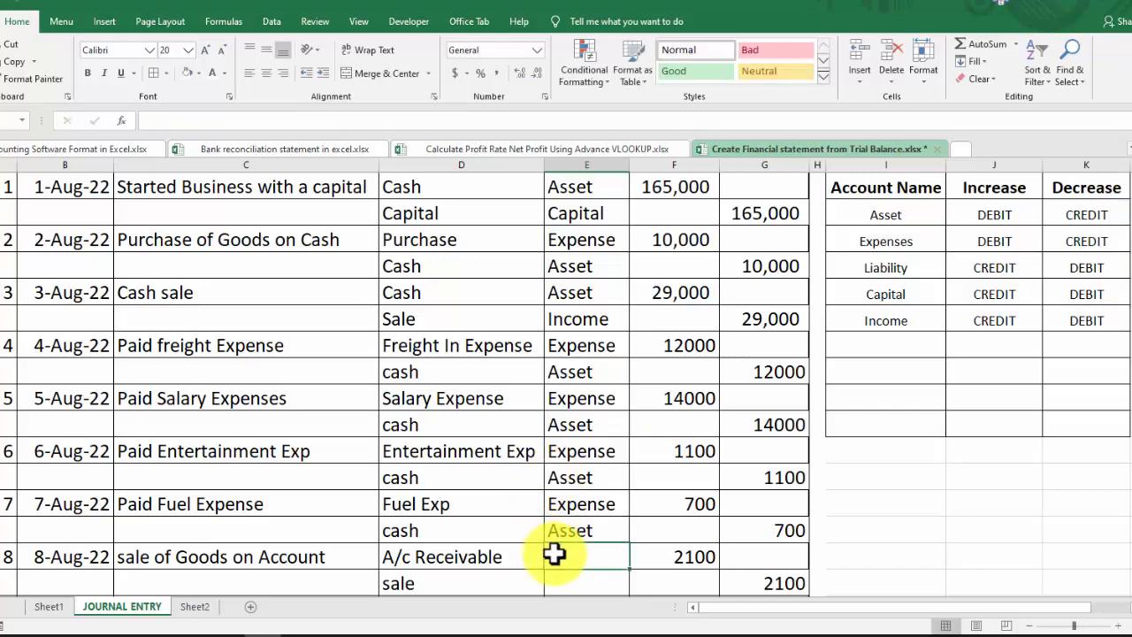
text(Asset)
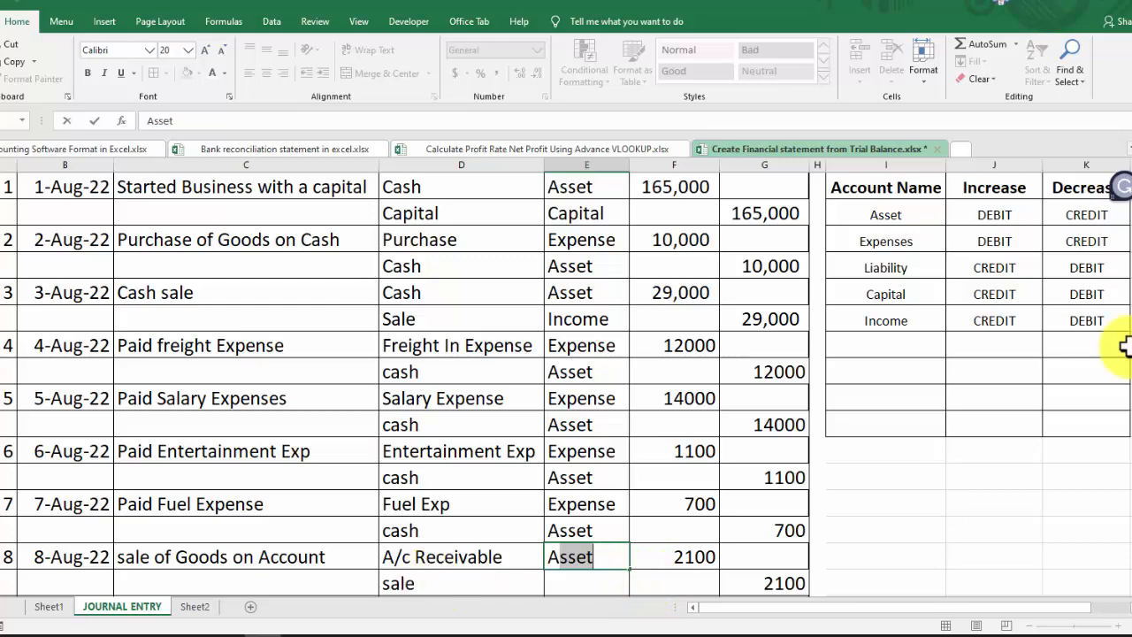
scroll(1129, 292, down, 3)
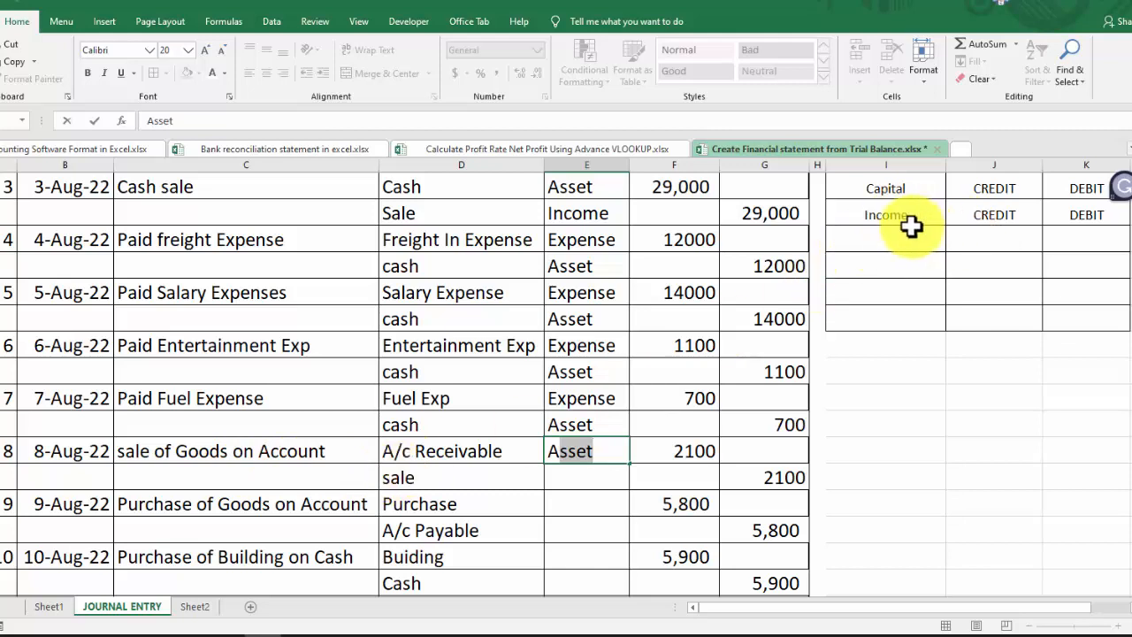
click(592, 473)
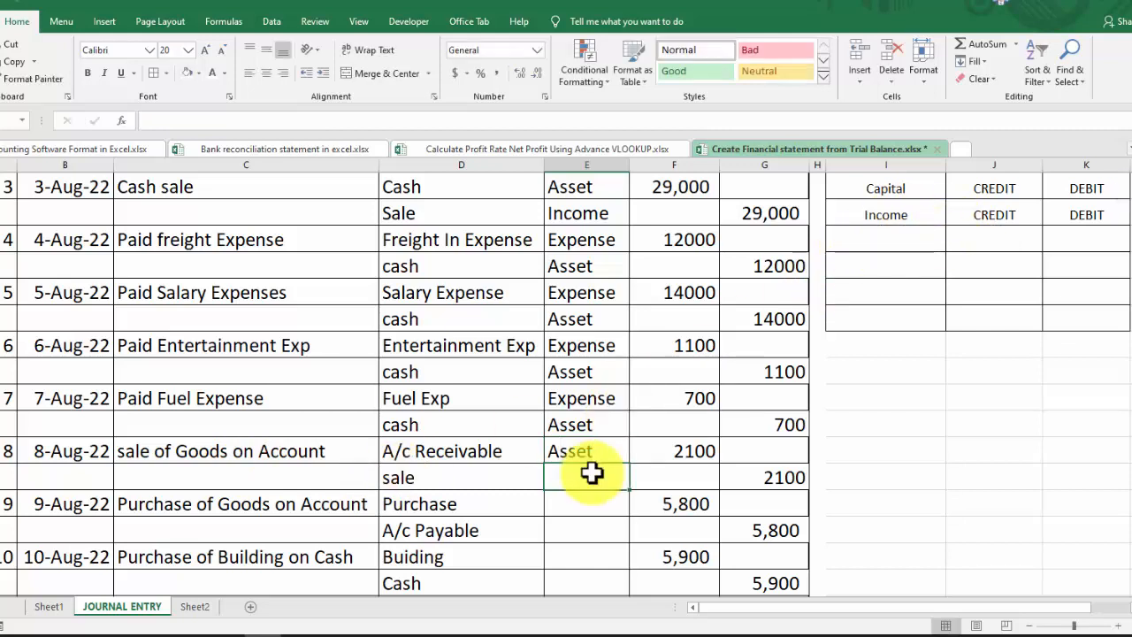
text(Income)
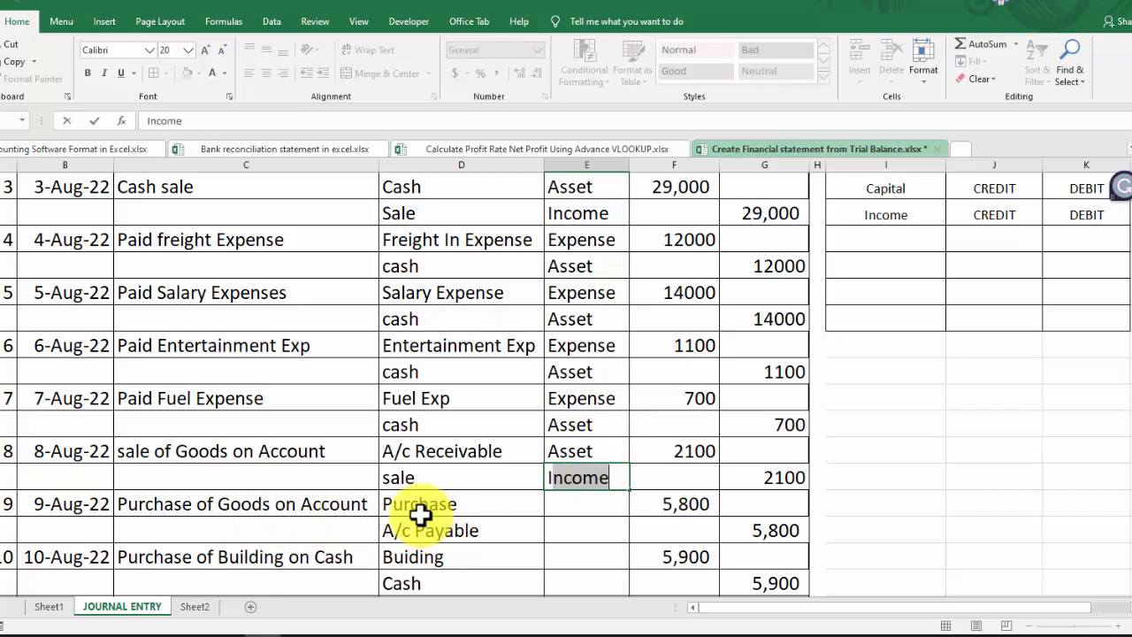
- Categorize the 9-Aug-22 entry: Purchase as Expense and A/c Payable as liability, consulting the debit and credit rules
click(592, 506)
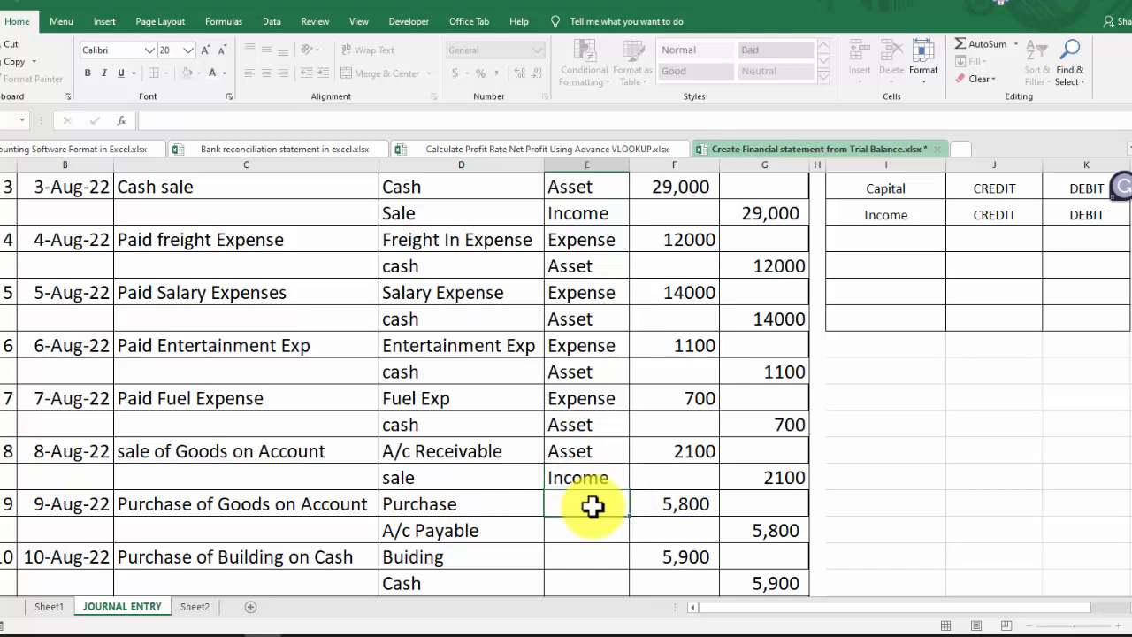
text(Expense)
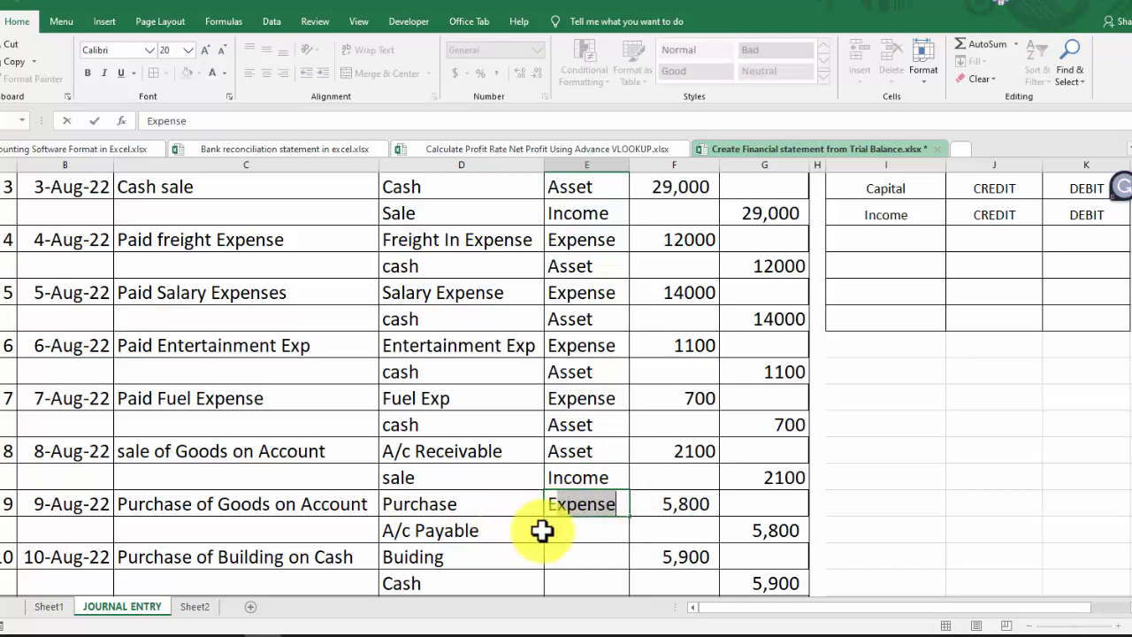
click(568, 536)
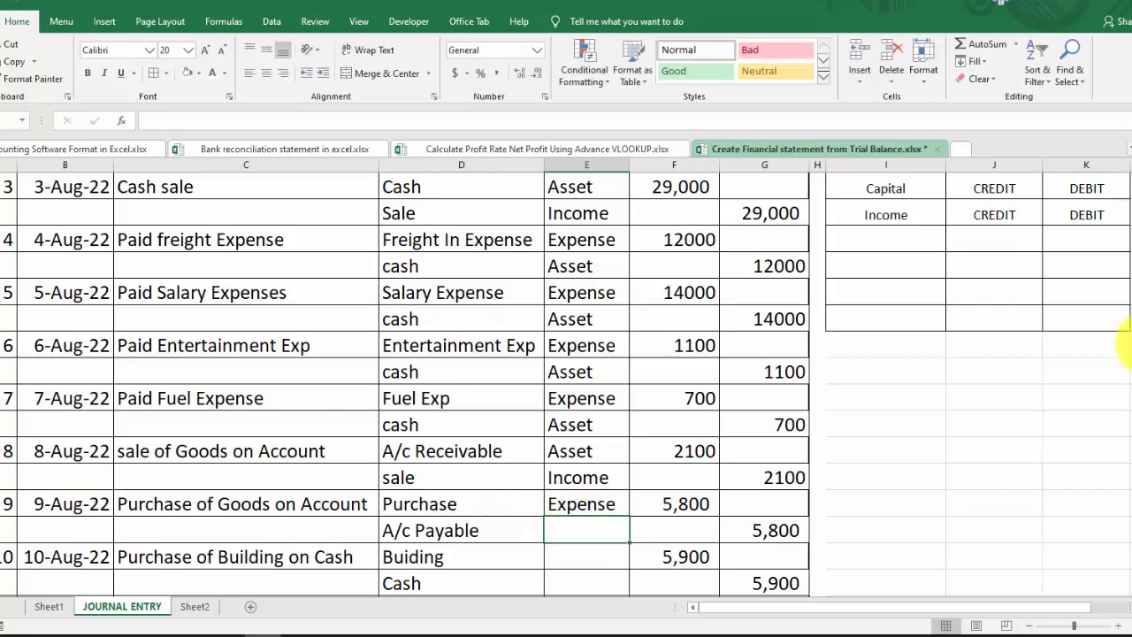
scroll(1128, 300, up, 1)
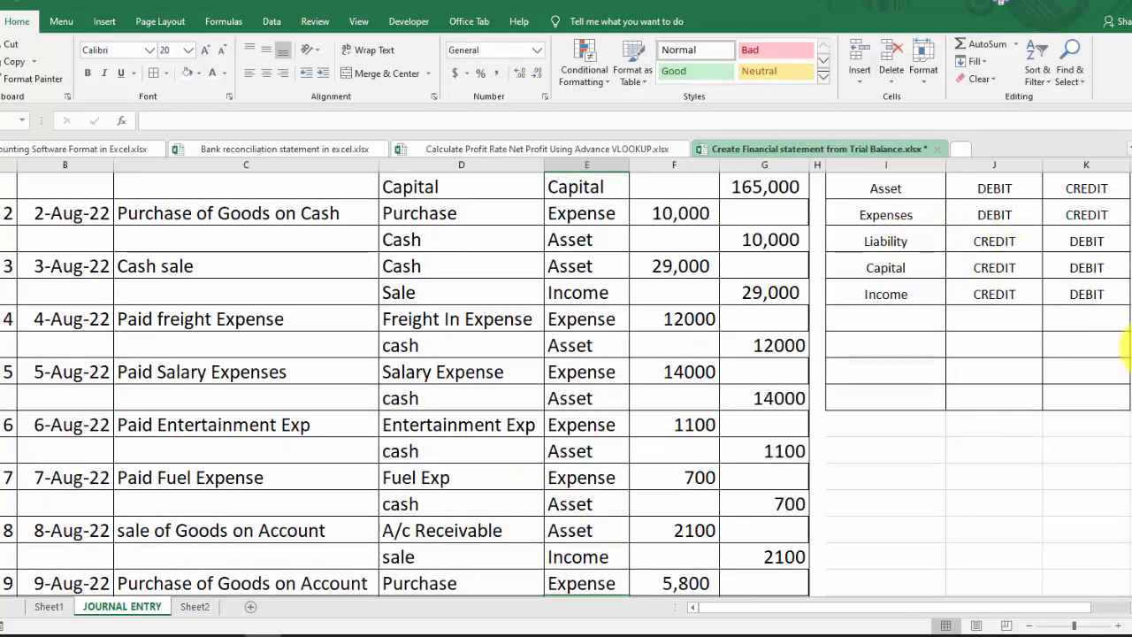
scroll(1123, 345, down, 3)
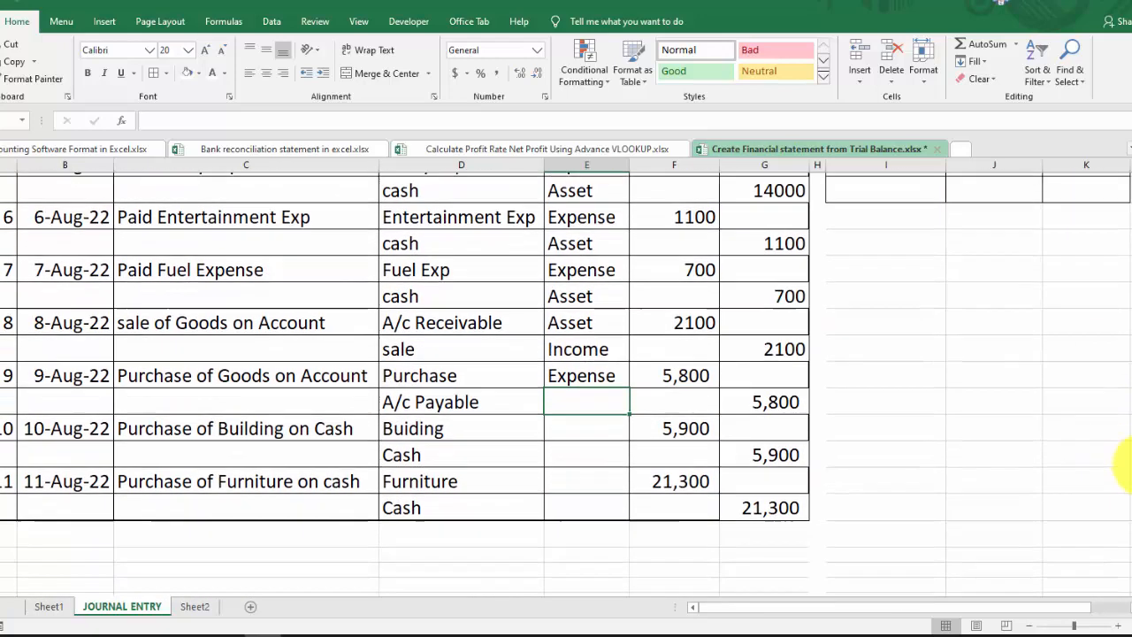
text(liability)
key(Return)
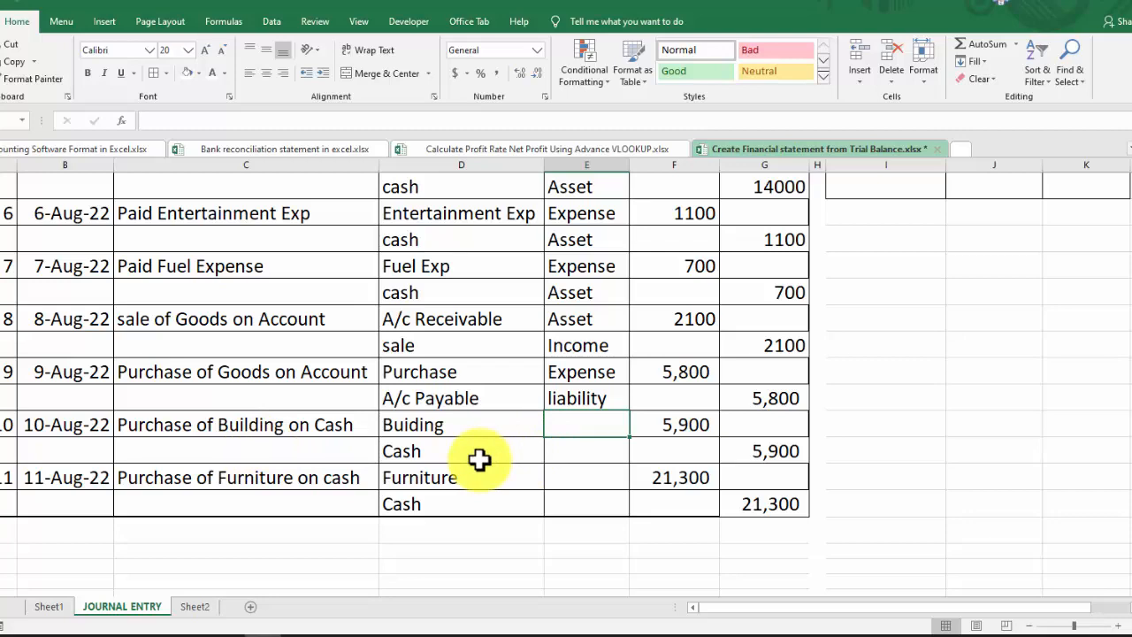
- Categorize both lines of the 10-Aug-22 building purchase, Buiding and Cash, as Asset
drag(1130, 411, 1130, 332)
text(A)
key(Return)
text(A)
key(Return)
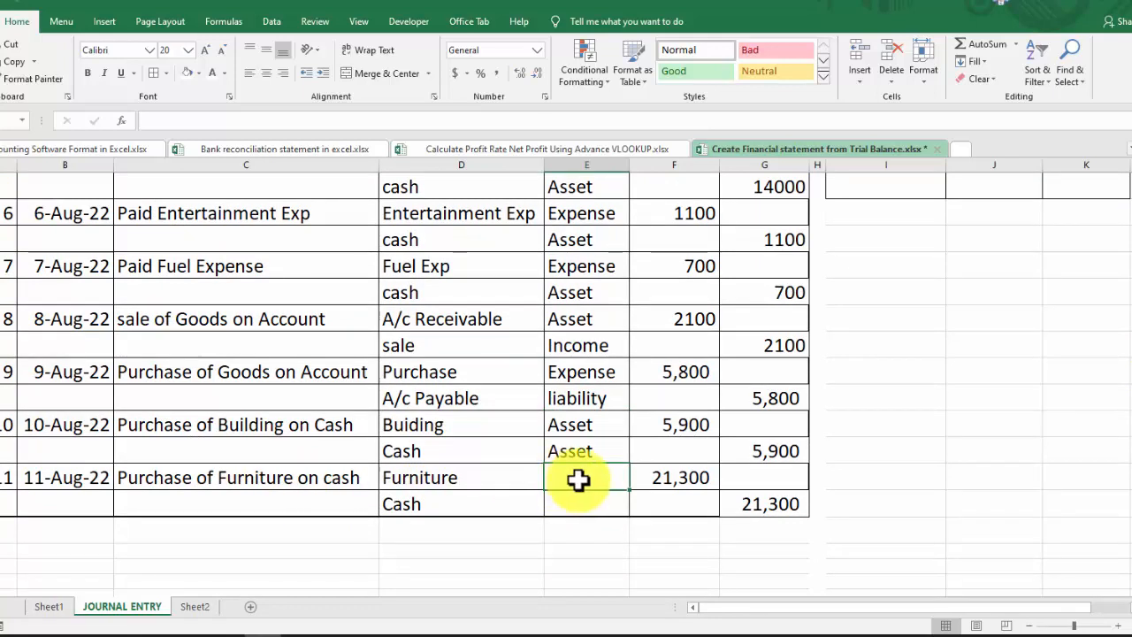
- Categorize both lines of the 11-Aug-22 furniture purchase, Furniture and Cash, as Asset
text(A)
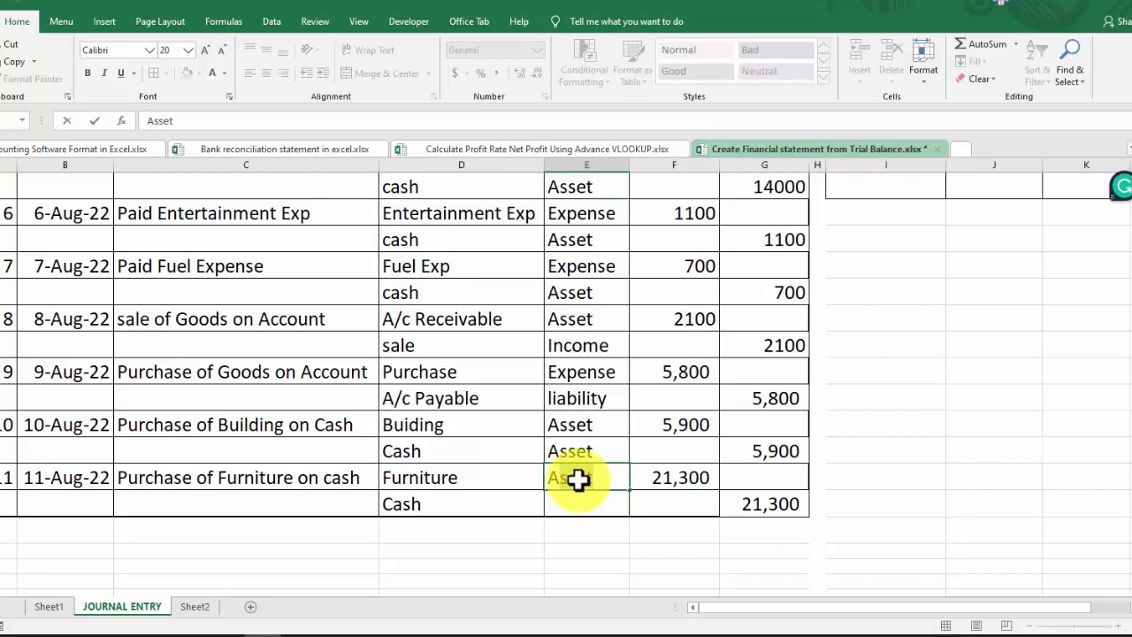
key(Return)
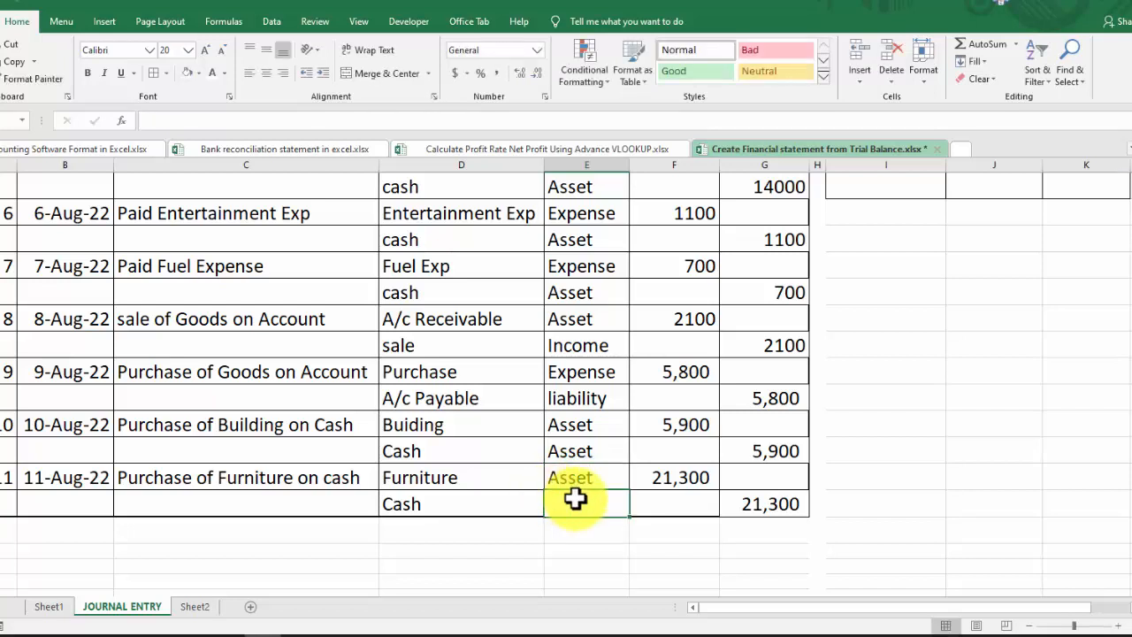
text(Asset)
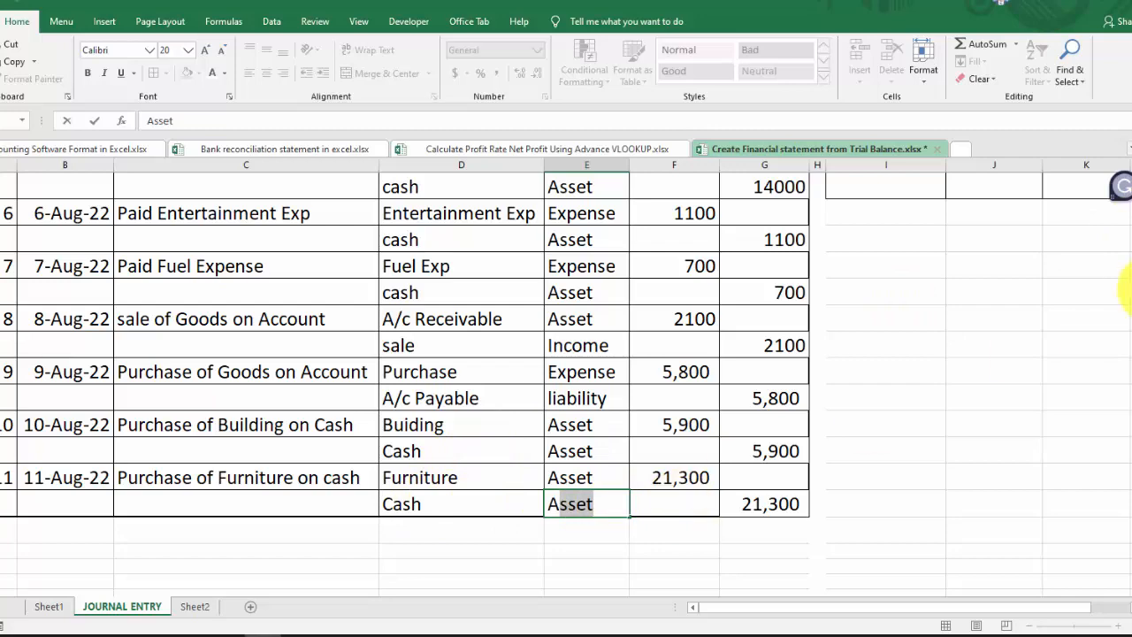
scroll(1127, 290, up, 4)
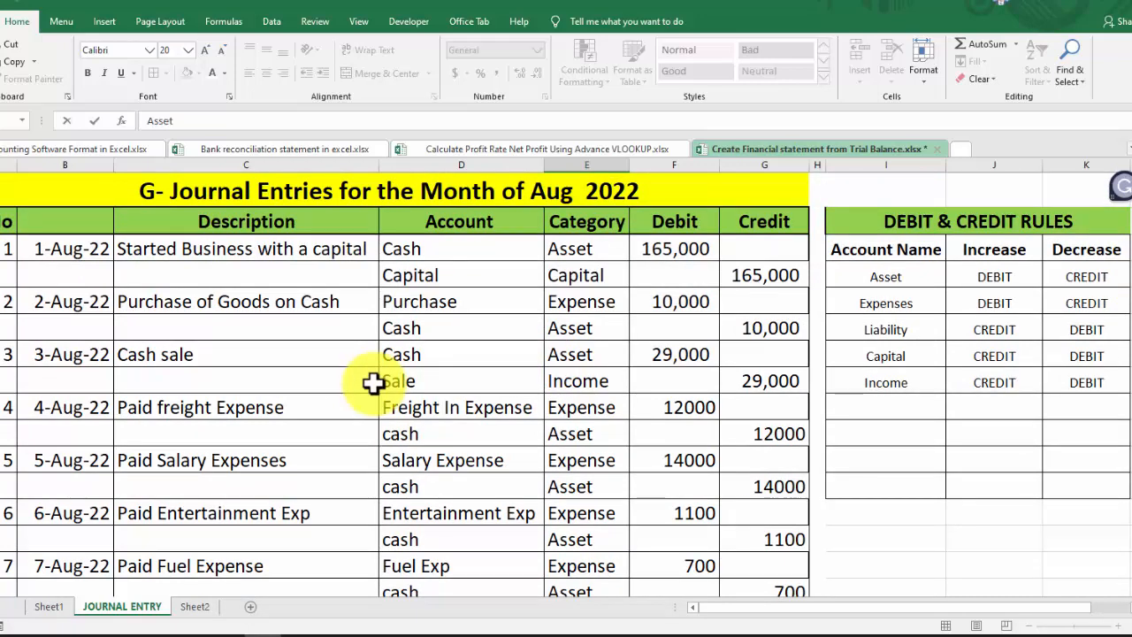
- Replace the Trial Balance's Particular list on Sheet2, starting at B4, with a copy of the journal's account names from D3:D24
click(196, 606)
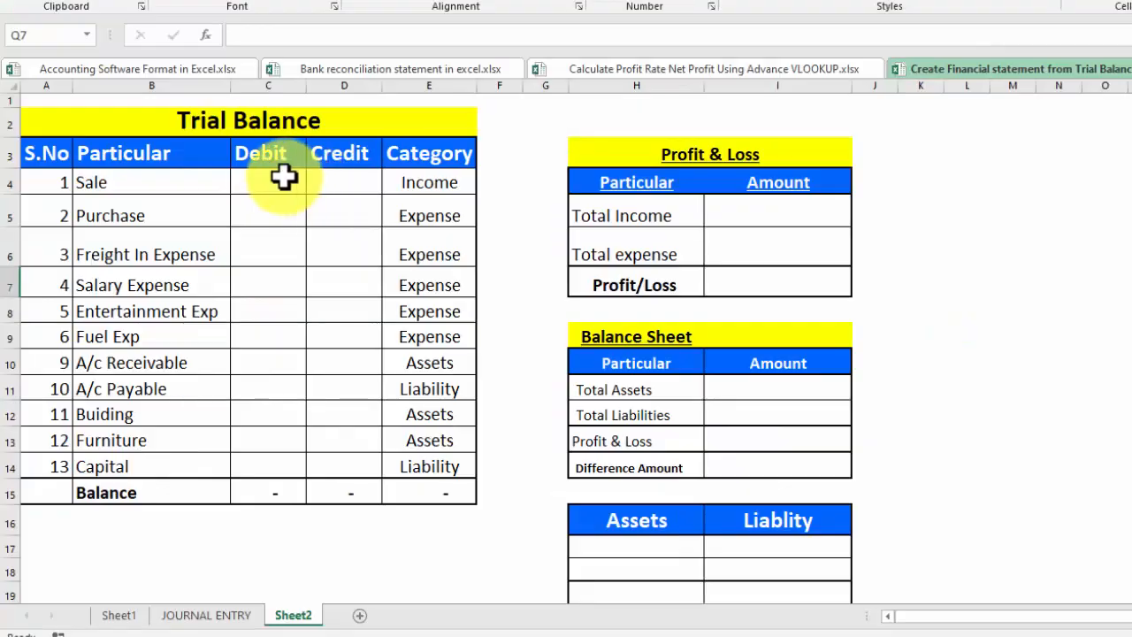
click(186, 240)
click(333, 182)
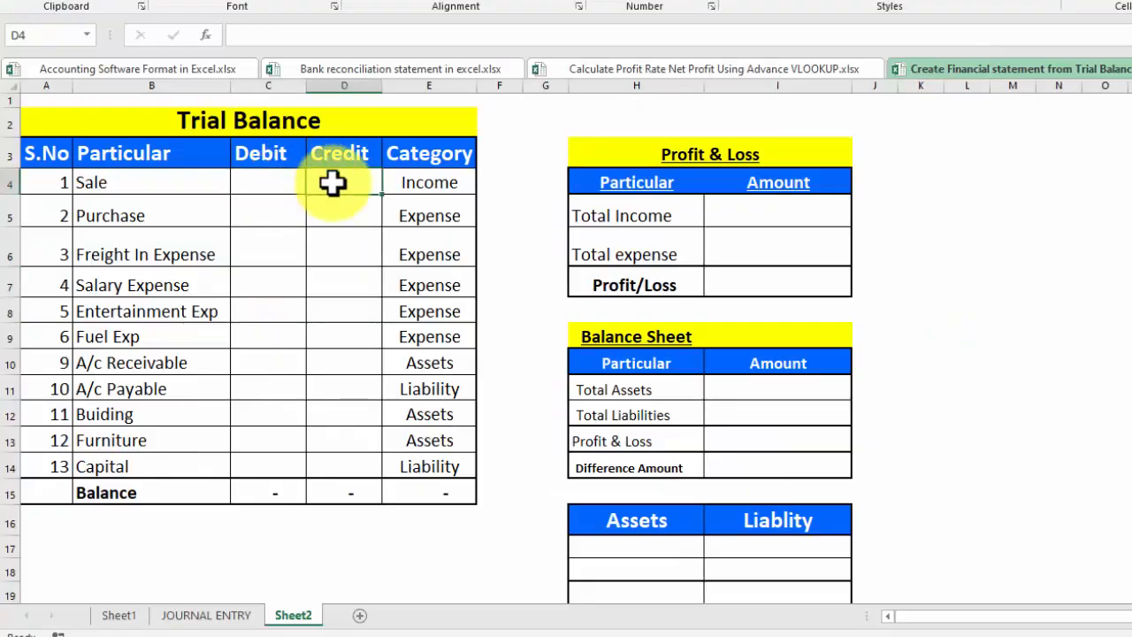
click(227, 615)
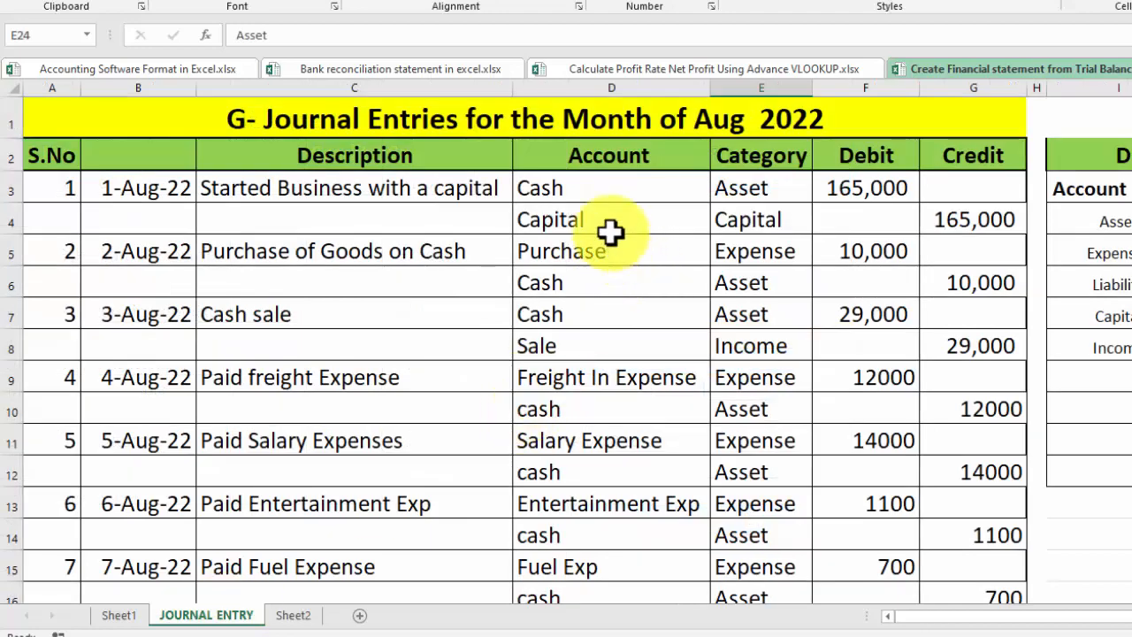
drag(607, 195, 604, 550)
key(ctrl+c)
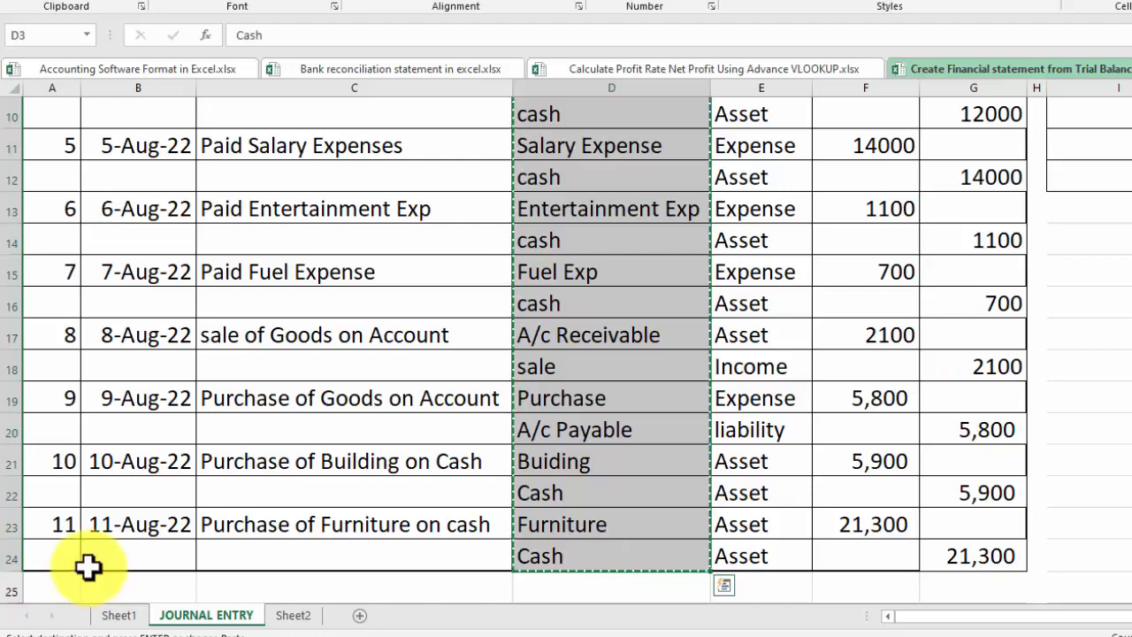
click(294, 615)
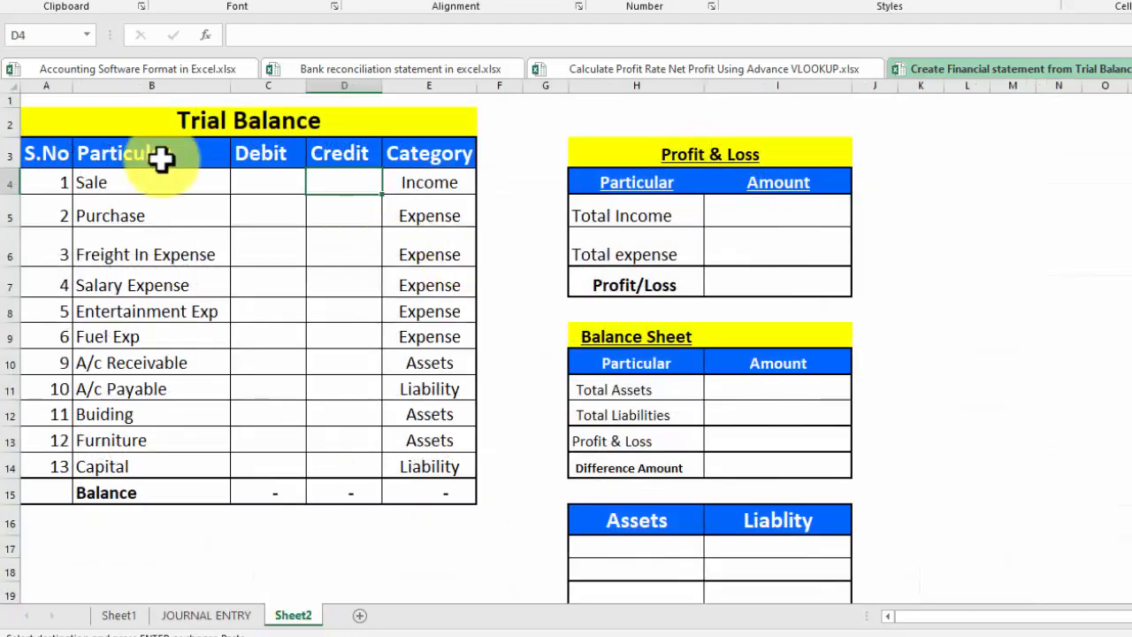
click(134, 183)
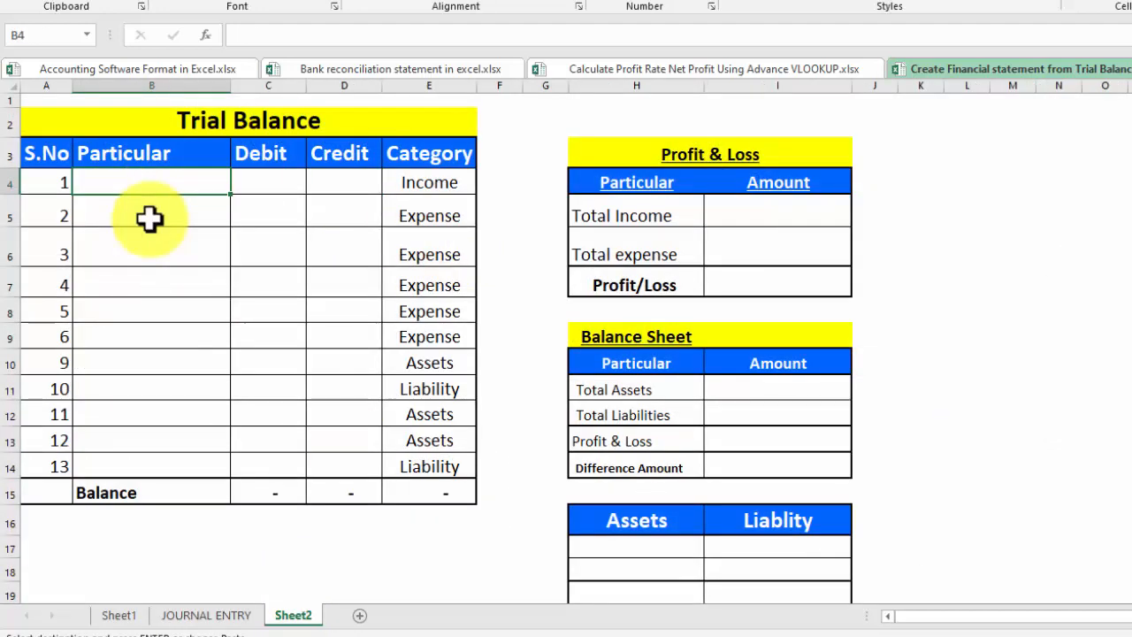
key(ctrl+v)
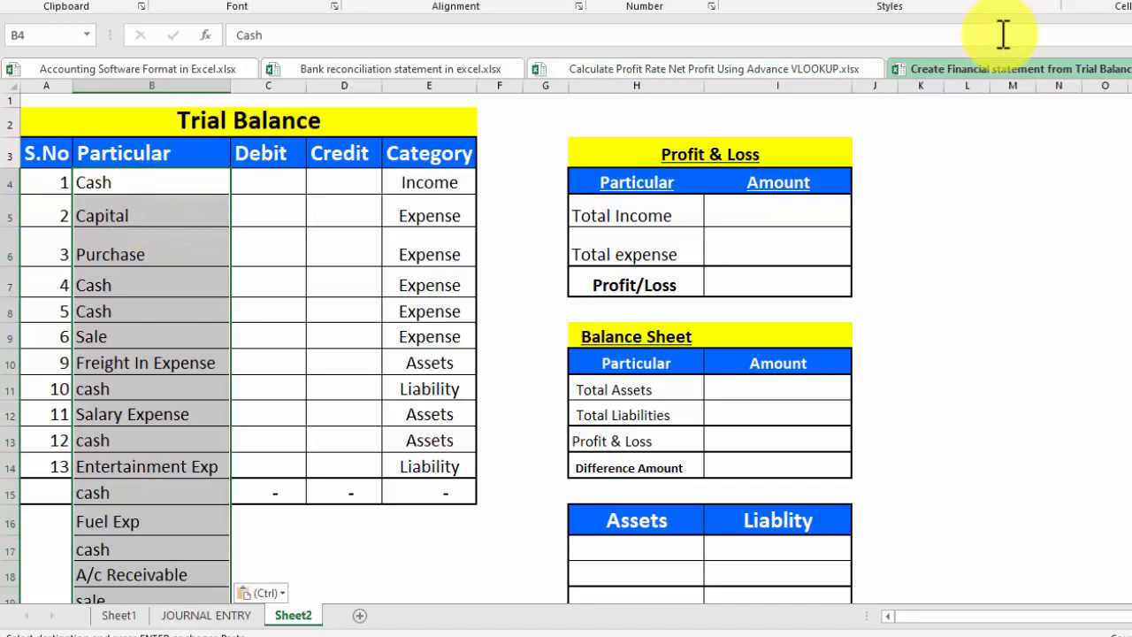
- Remove duplicate account names from the pasted Particular list, continuing with the current selection only and treating the first row as a header
scroll(1003, 4, down, 6)
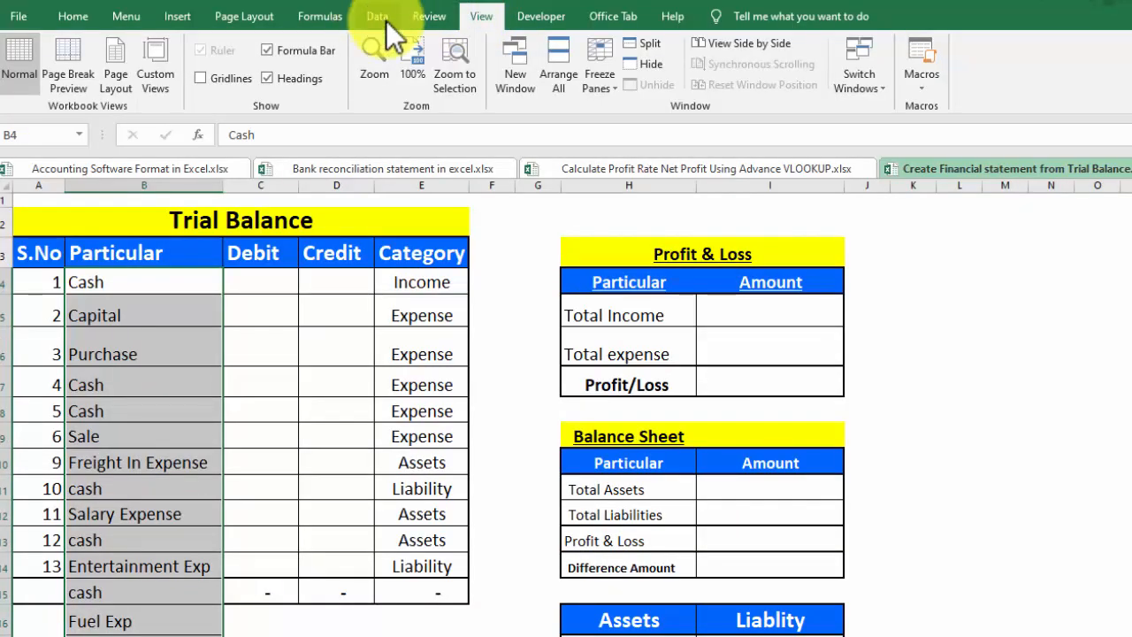
click(385, 20)
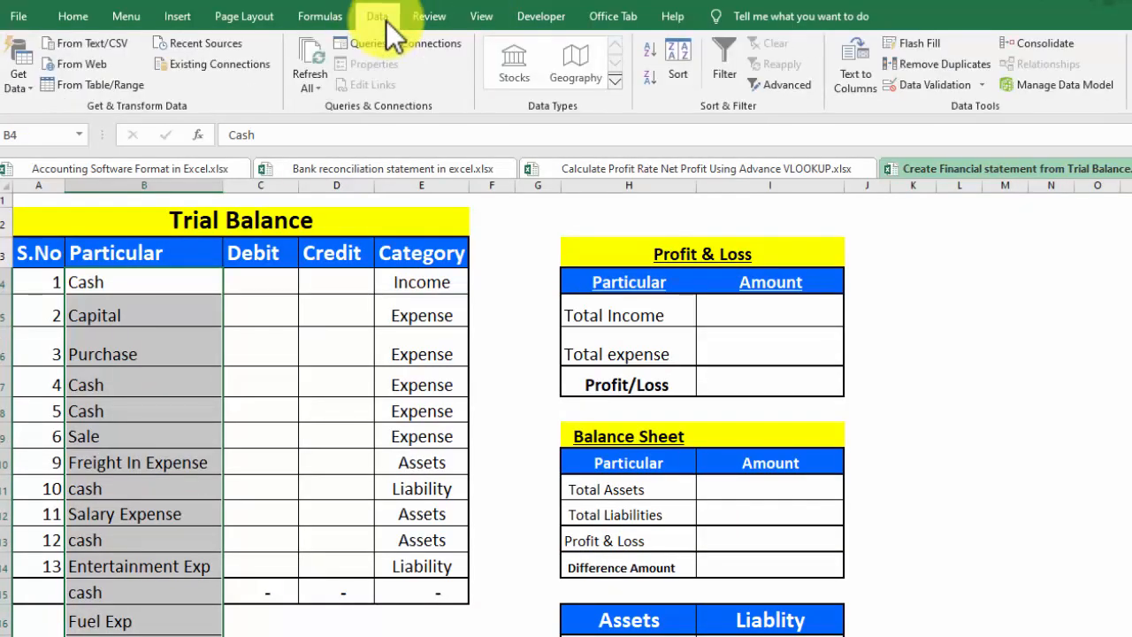
click(944, 63)
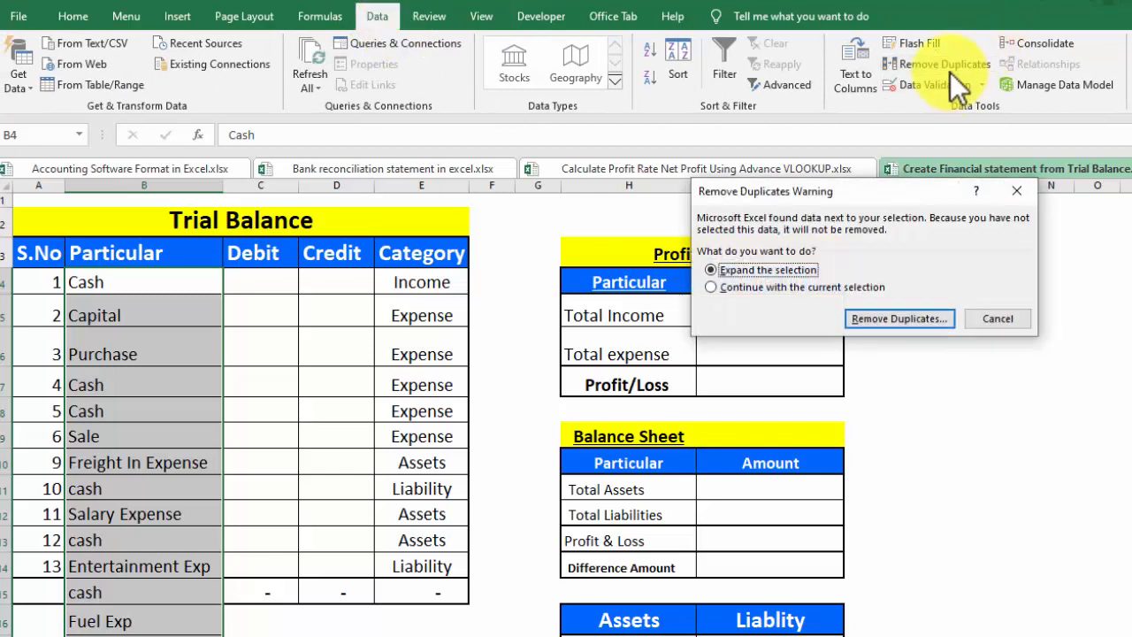
click(735, 287)
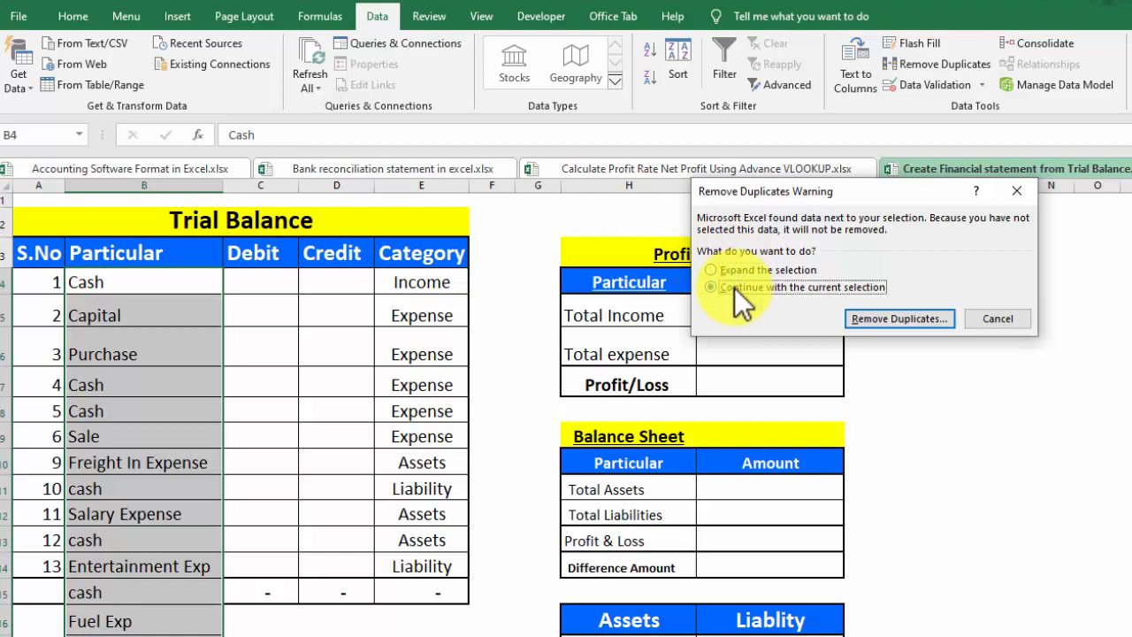
click(872, 314)
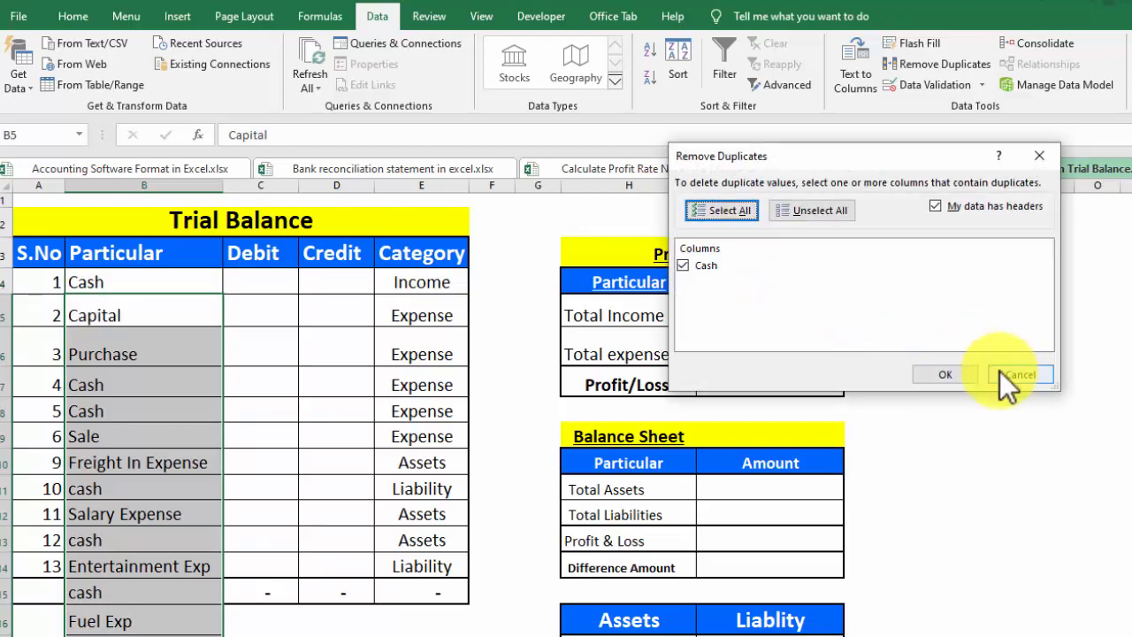
click(957, 378)
click(704, 412)
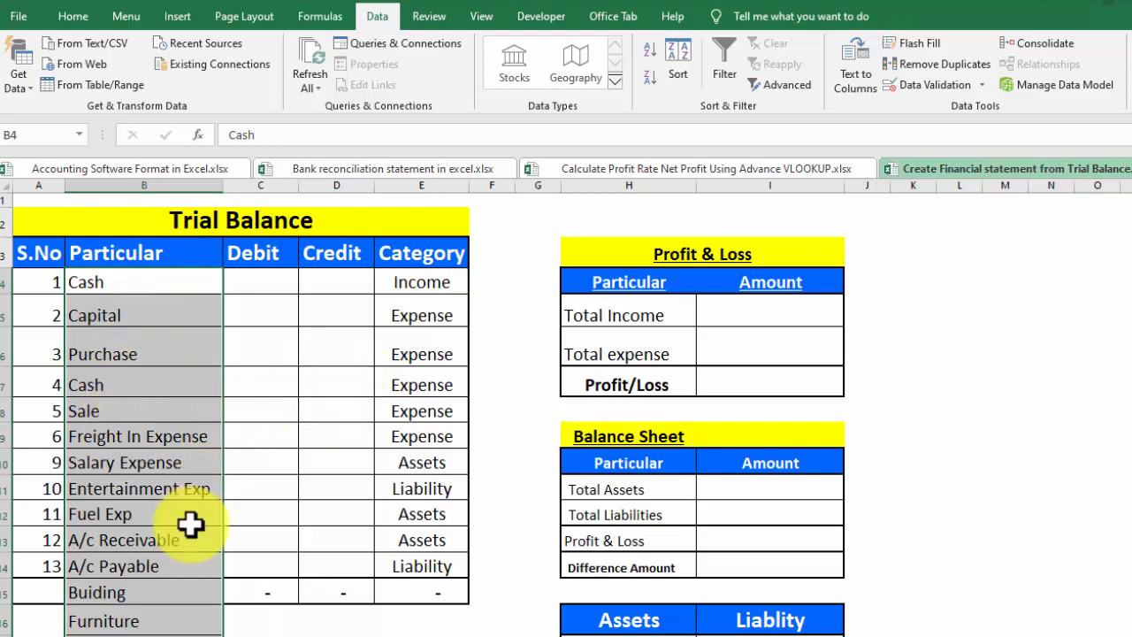
click(256, 609)
click(30, 283)
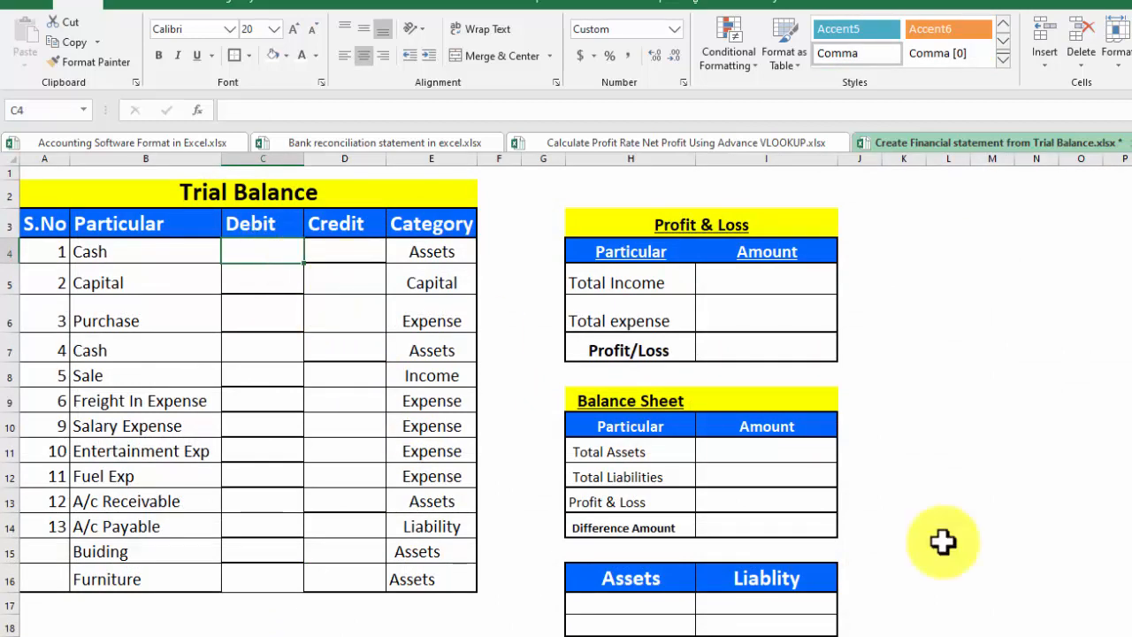
- Begin a SUMIF formula in the first Cash row's Debit cell, with JOURNAL ENTRY D3:D24 as the range and Sheet2 B4 as the criterion
text(=SUMIF()
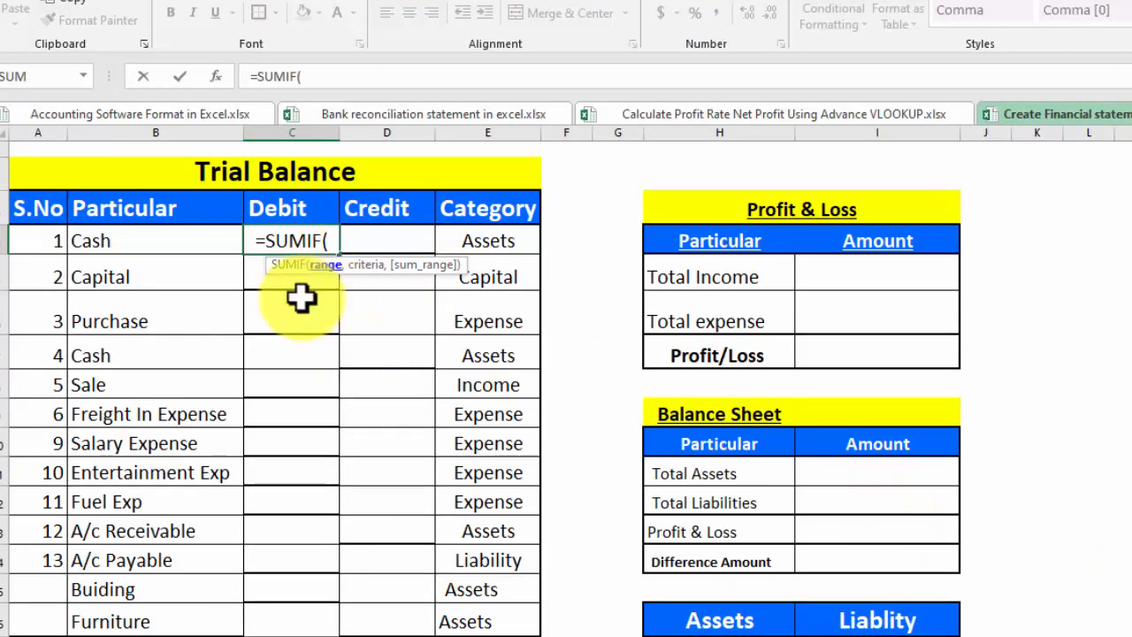
click(256, 634)
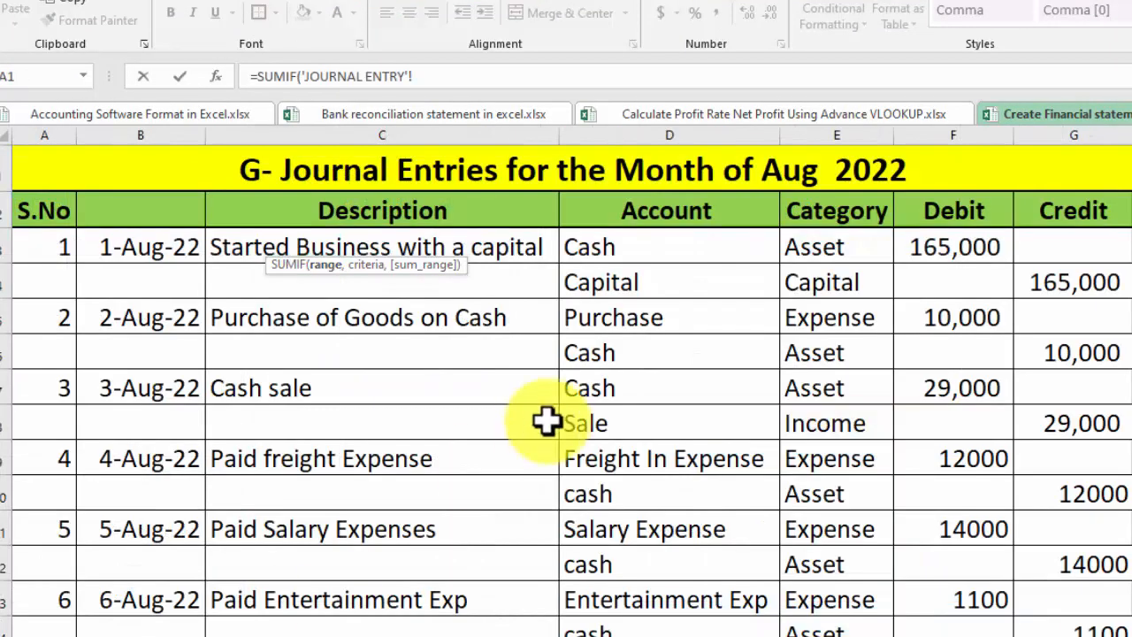
drag(639, 251, 610, 624)
text(,Sheet2!)
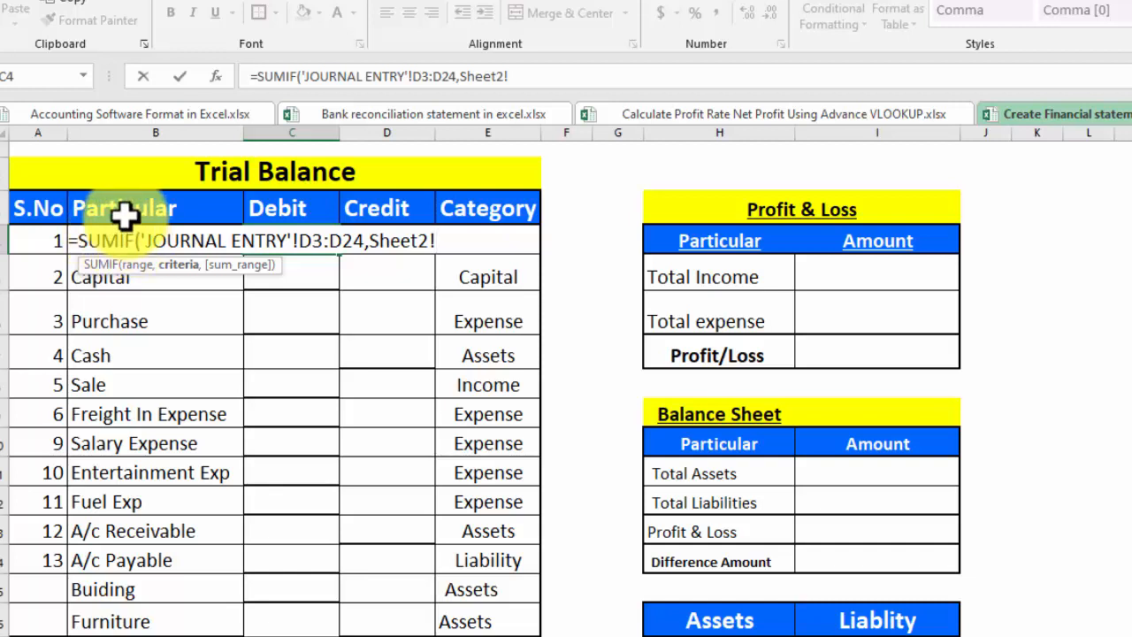
click(124, 213)
key(Down)
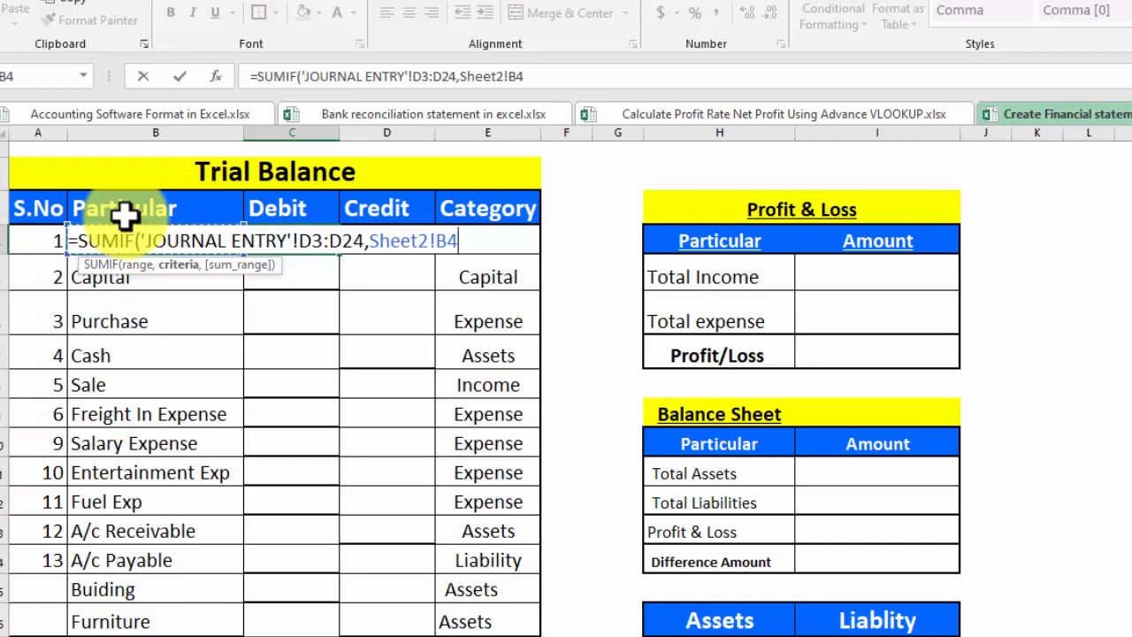
- Complete the Cash debit SUMIF with the journal's Debit amounts F3:F24 as the sum range, and review the formula in C4
text(,)
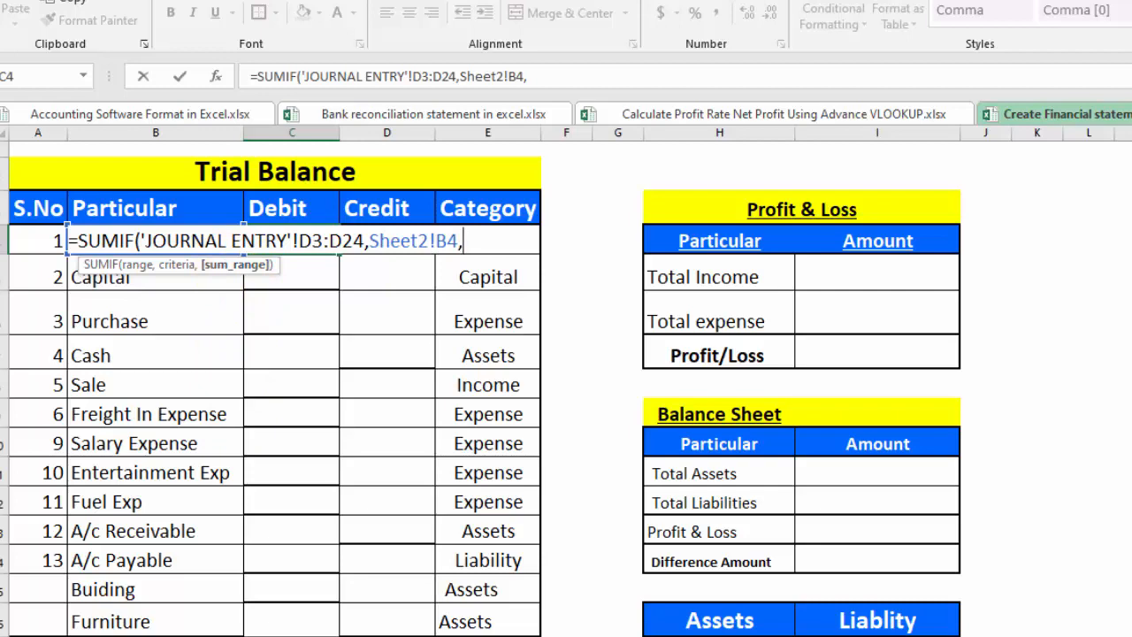
key(ctrl+Page_Up)
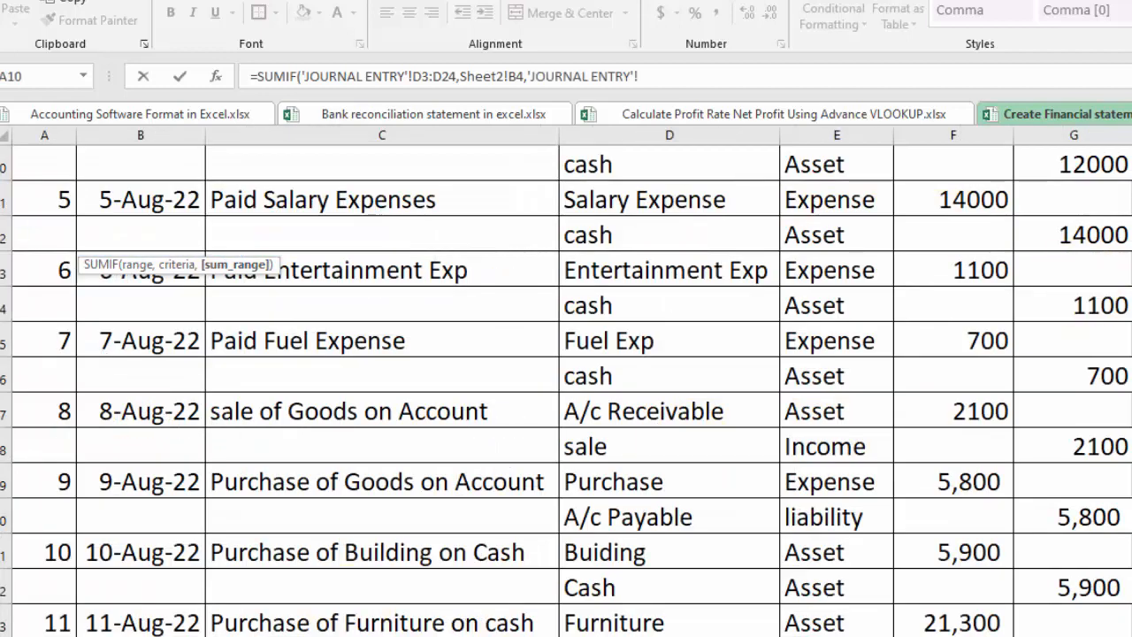
scroll(566, 390, up, 3)
click(943, 252)
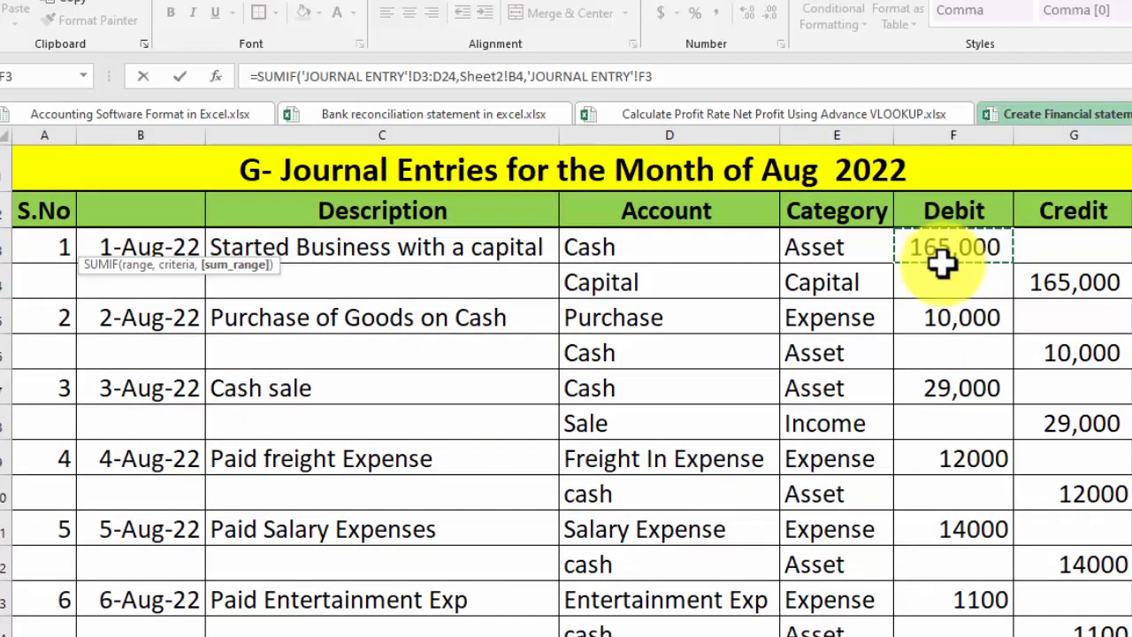
drag(942, 260, 920, 630)
text())
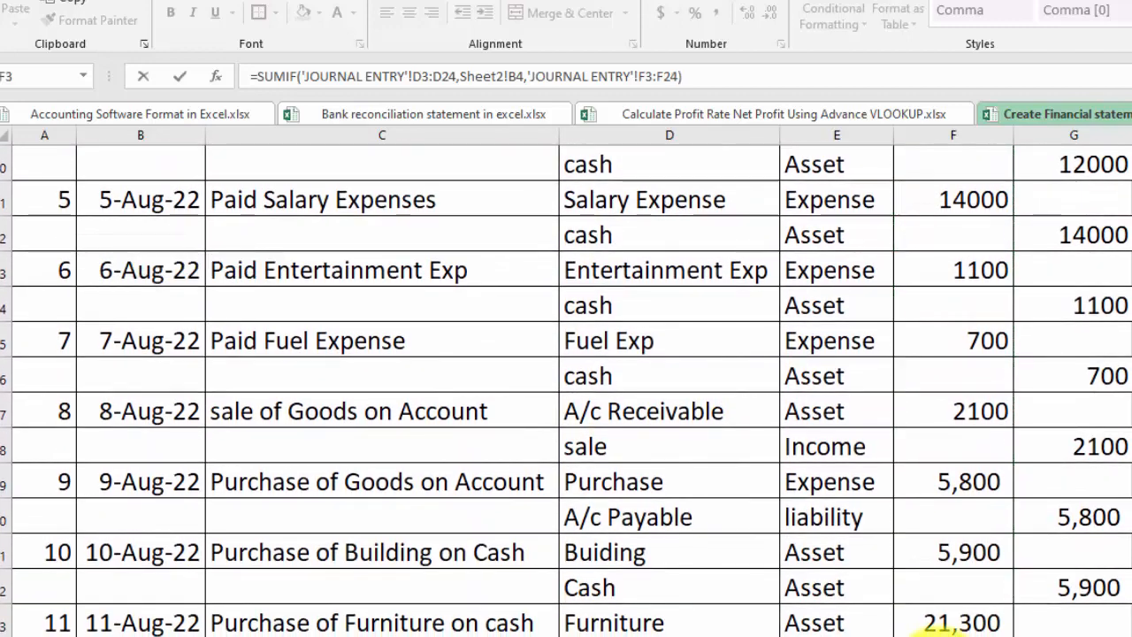
key(Return)
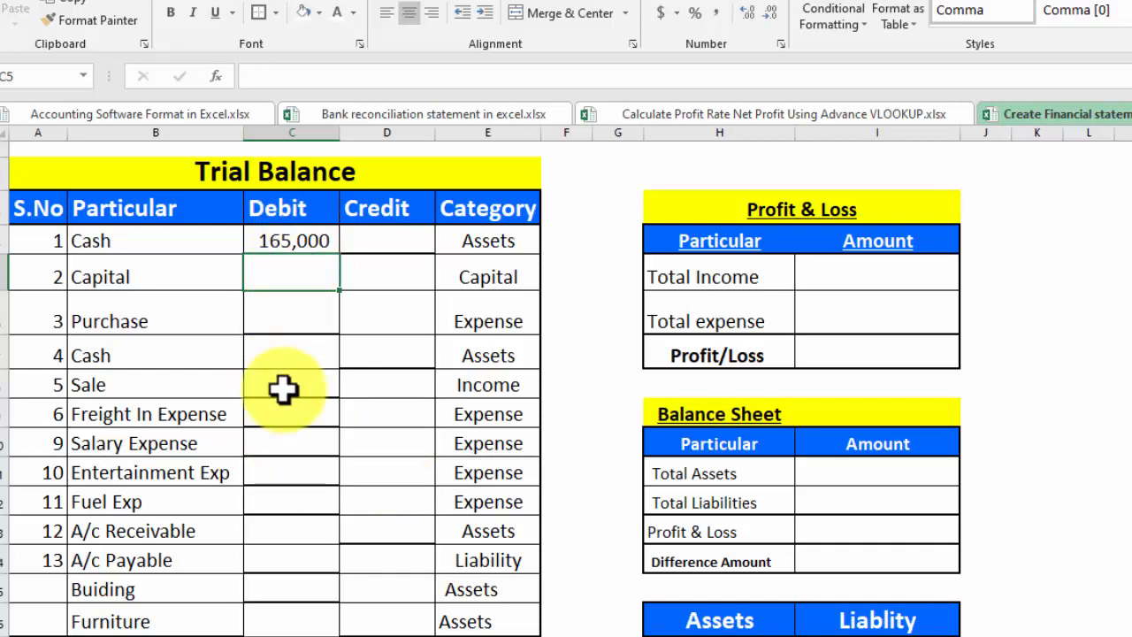
click(279, 237)
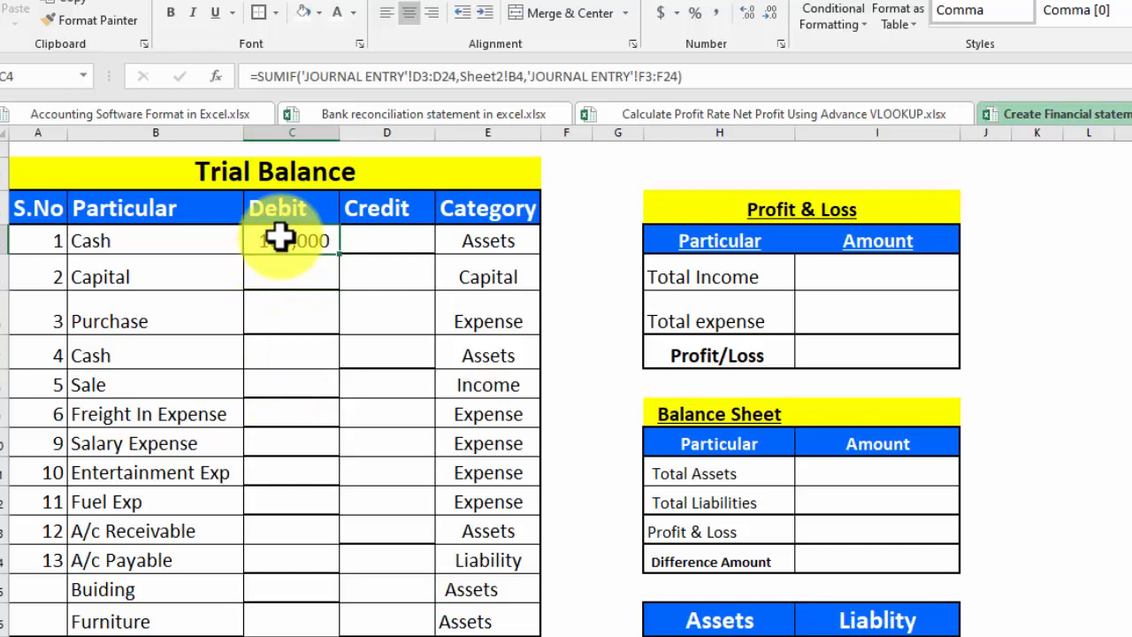
- Copy the Cash debit SUMIF from C4 into the Debit cells for Purchase, the second Cash row, Freight In Expense and Salary Expense
key(ctrl+c)
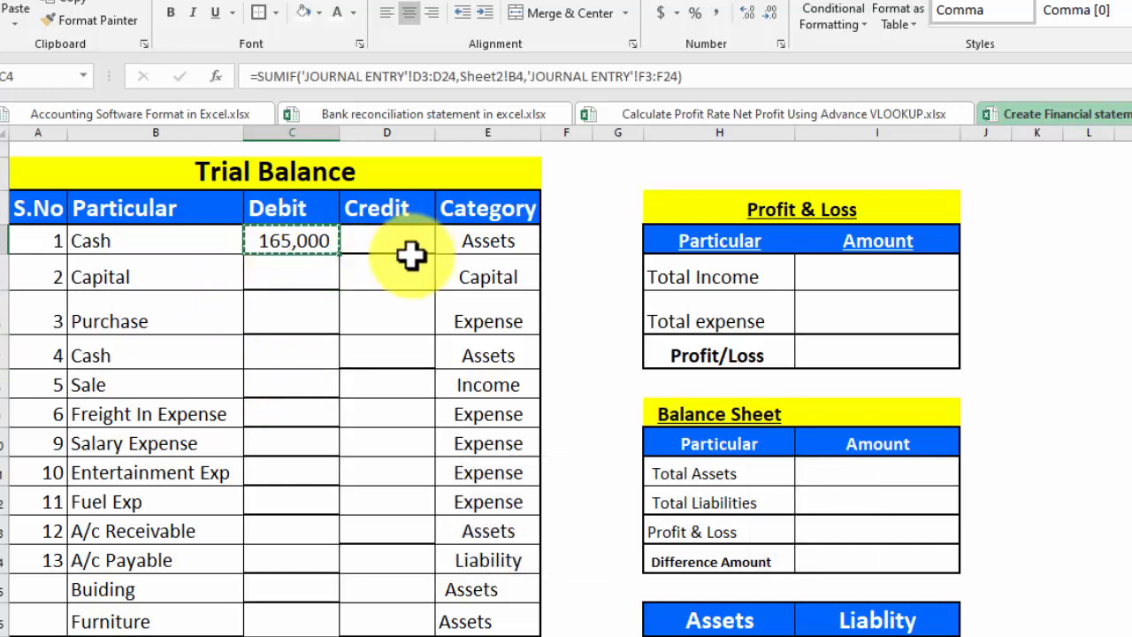
click(301, 304)
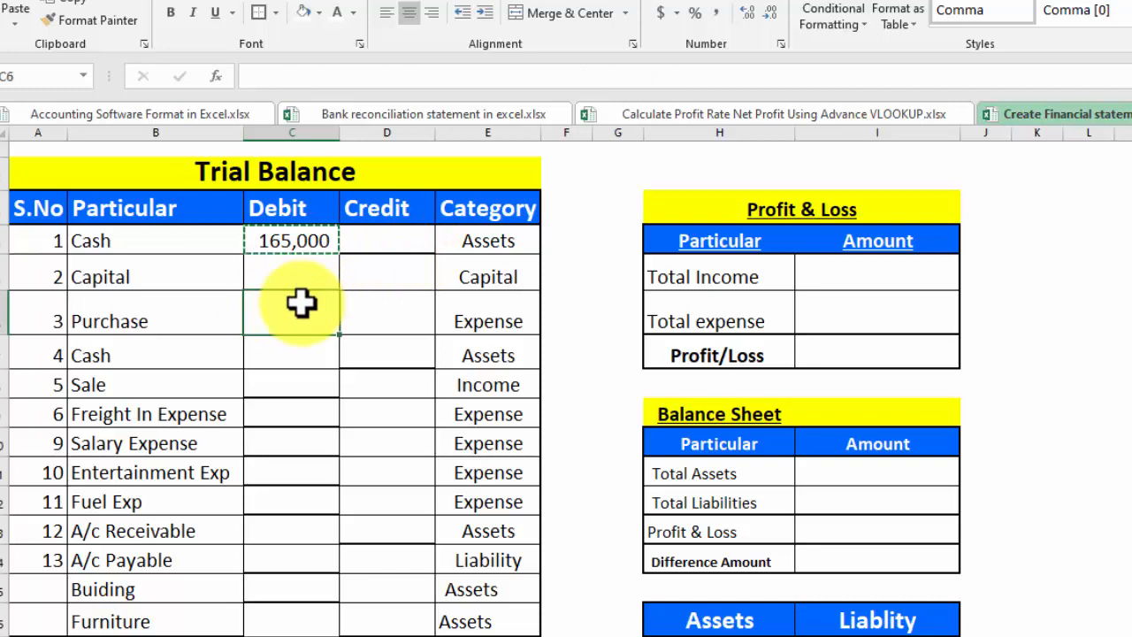
key(ctrl+v)
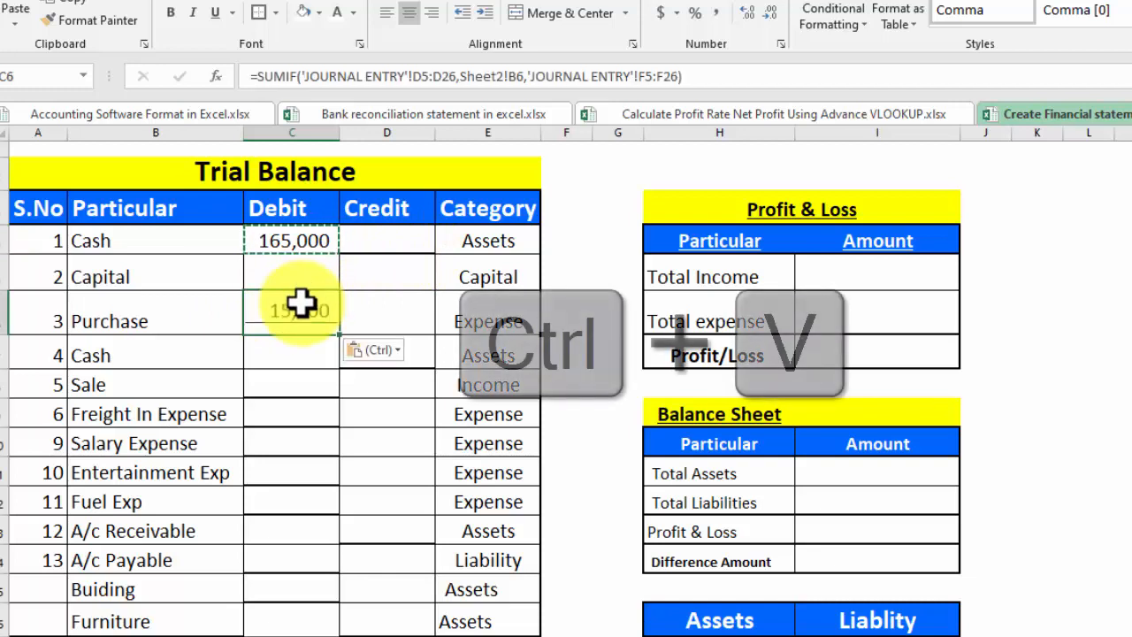
click(276, 357)
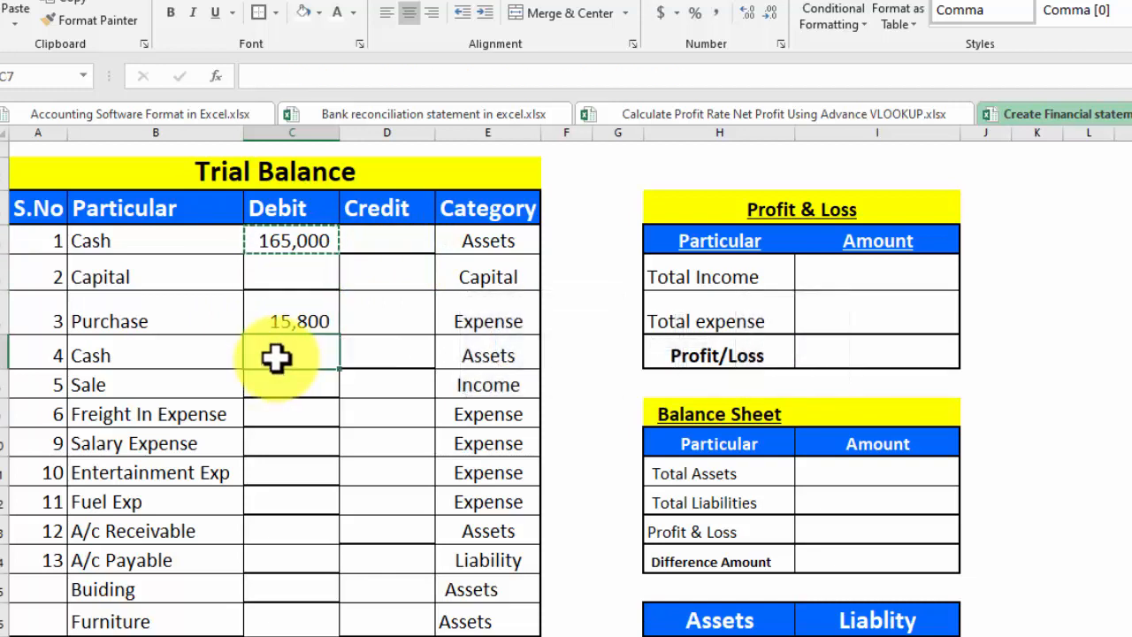
key(ctrl+v)
click(283, 382)
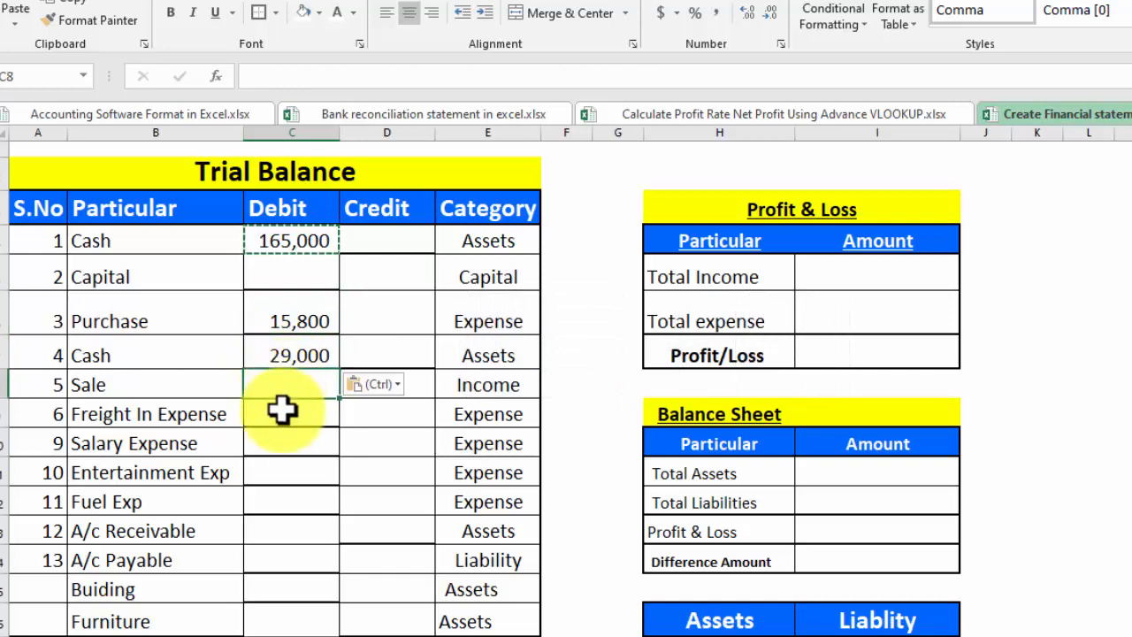
click(282, 412)
key(ctrl+v)
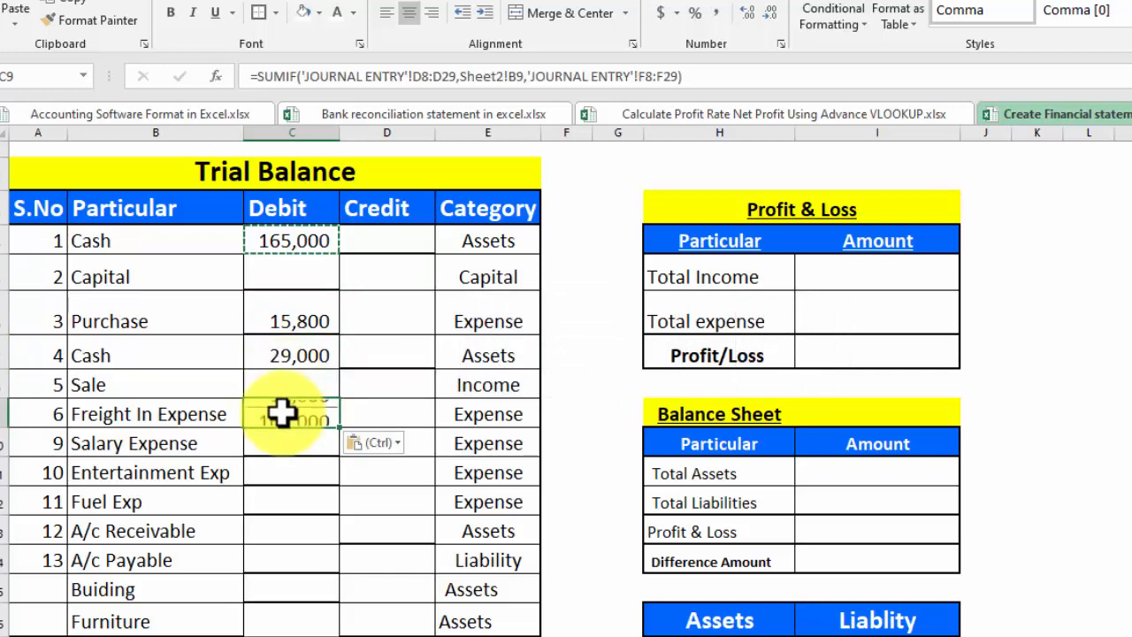
click(291, 442)
key(ctrl+v)
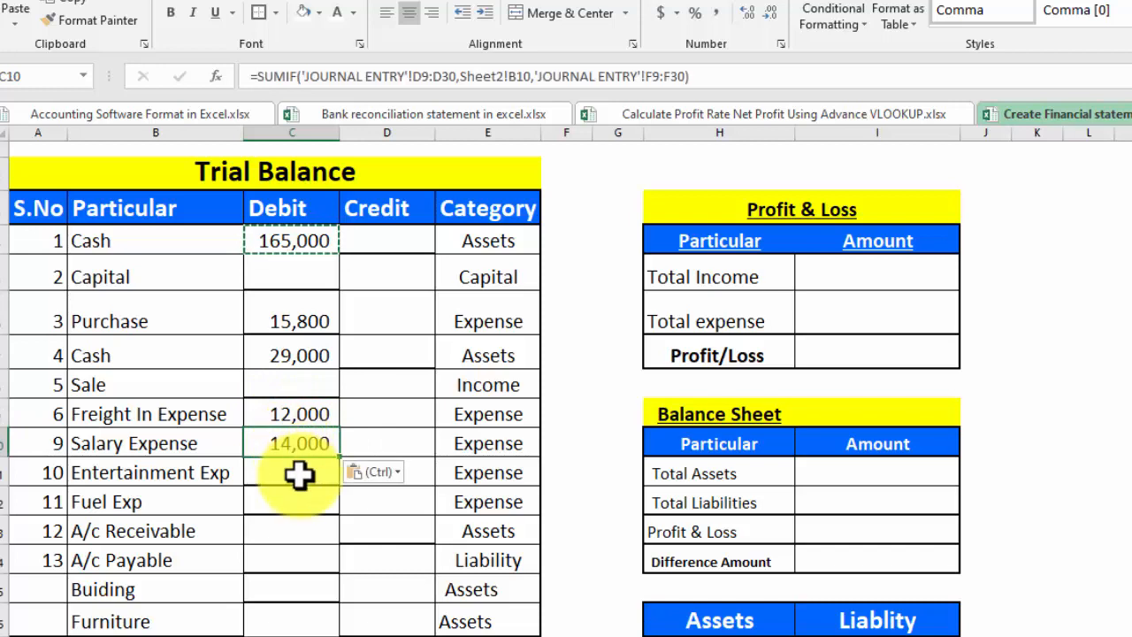
- Paste the copied debit SUMIF into the Debit cells for Entertainment Exp, Fuel Exp, A/c Receivable, Buiding and Furniture, then end the copy mode
click(299, 474)
key(ctrl+v)
click(299, 501)
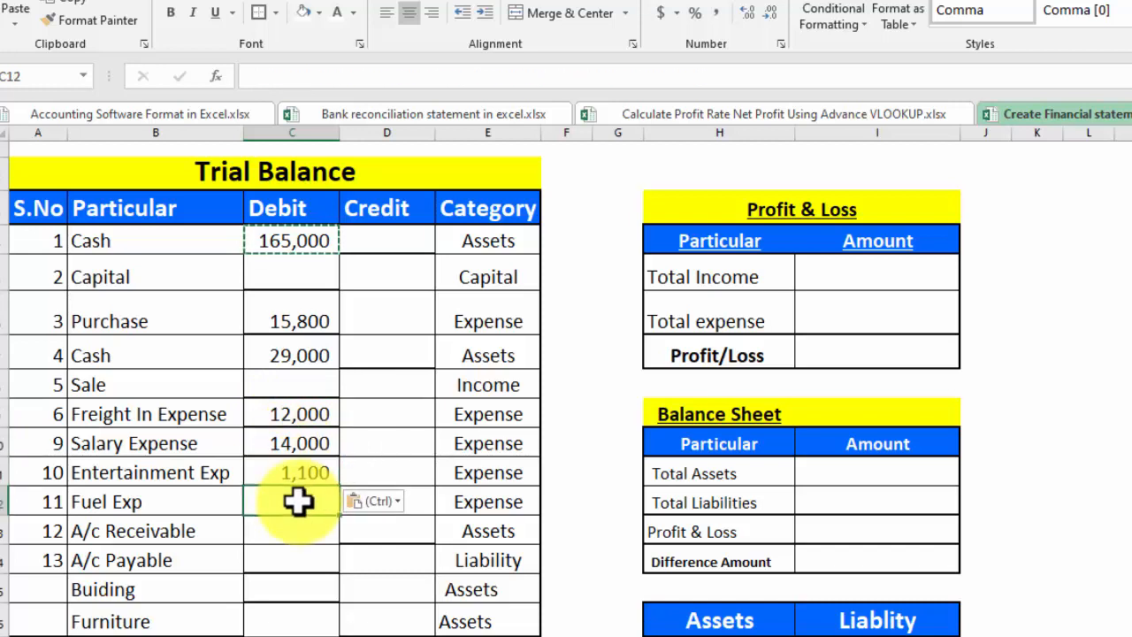
key(ctrl+v)
click(292, 529)
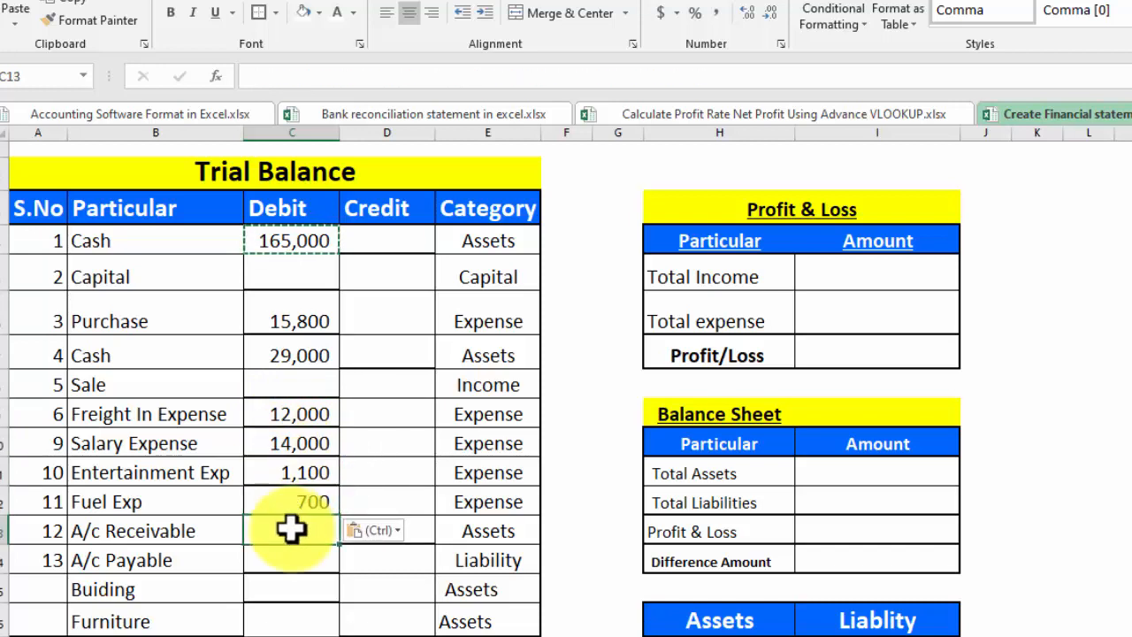
key(ctrl+v)
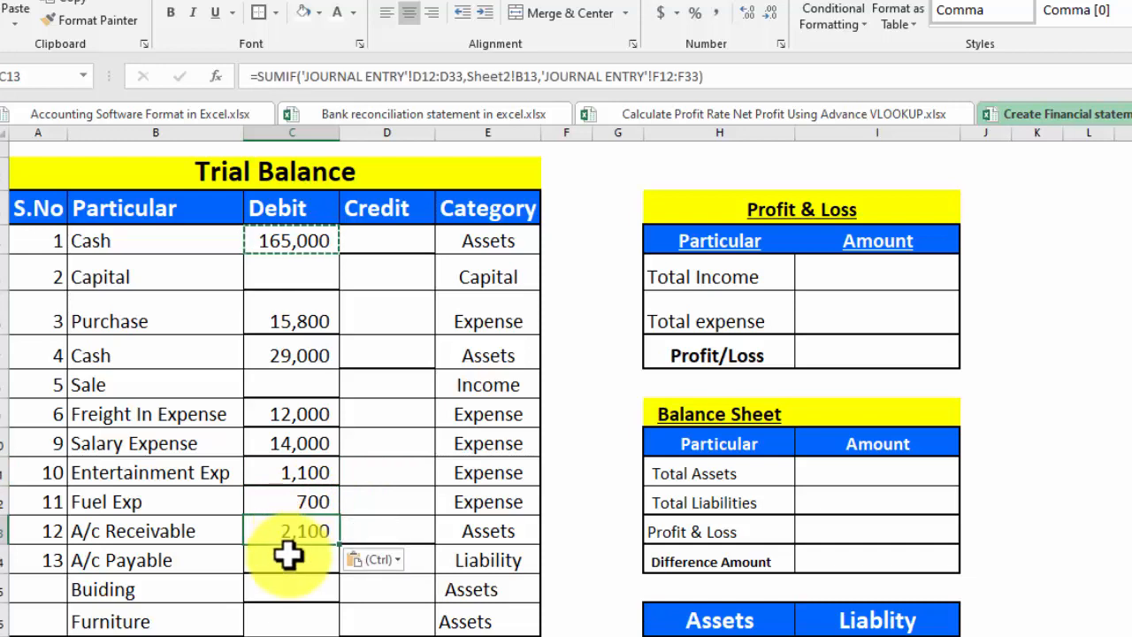
click(287, 590)
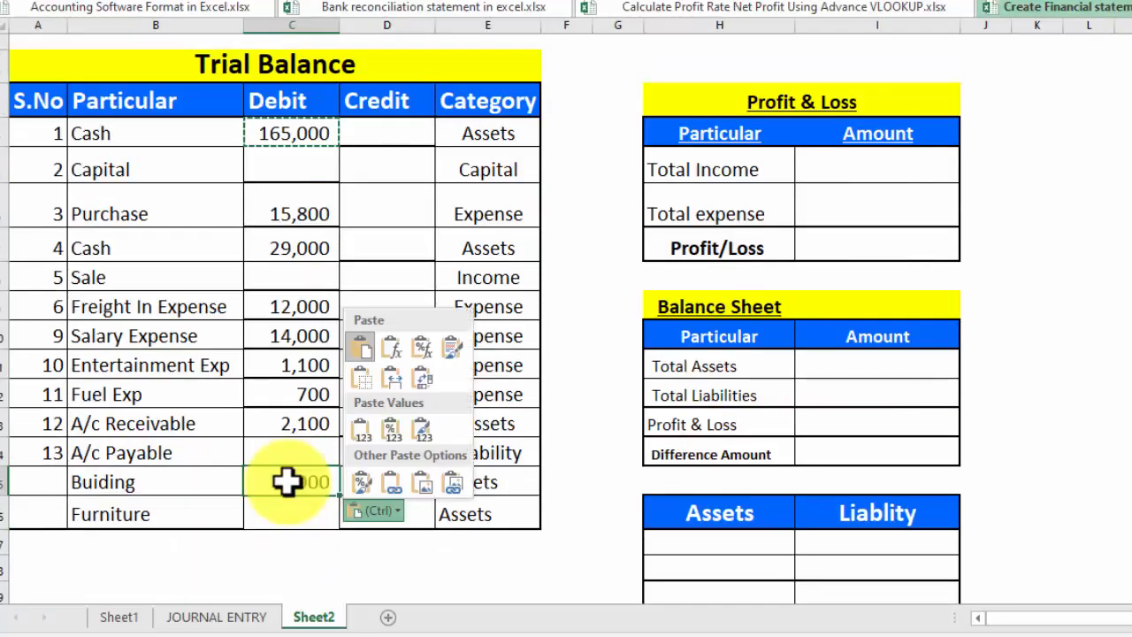
key(ctrl+v)
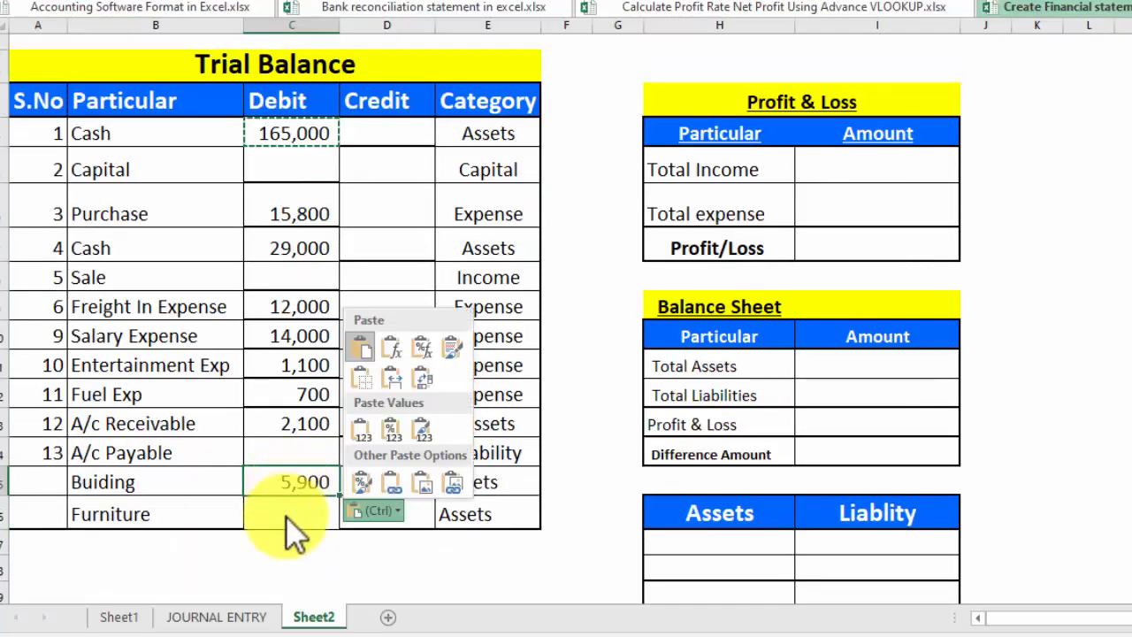
click(285, 515)
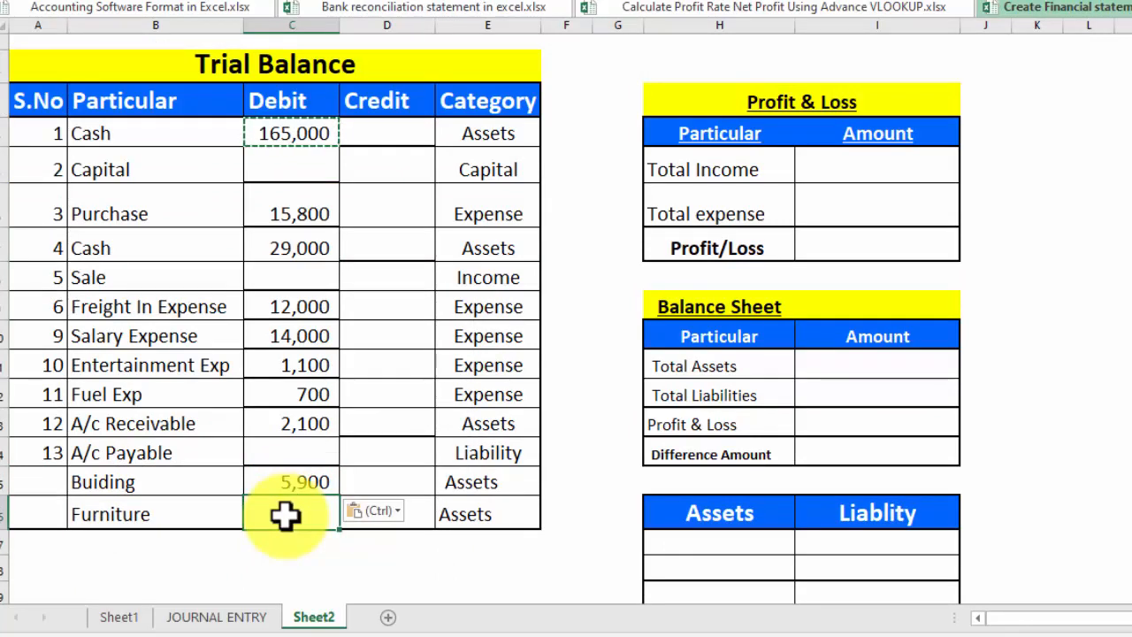
key(ctrl+v)
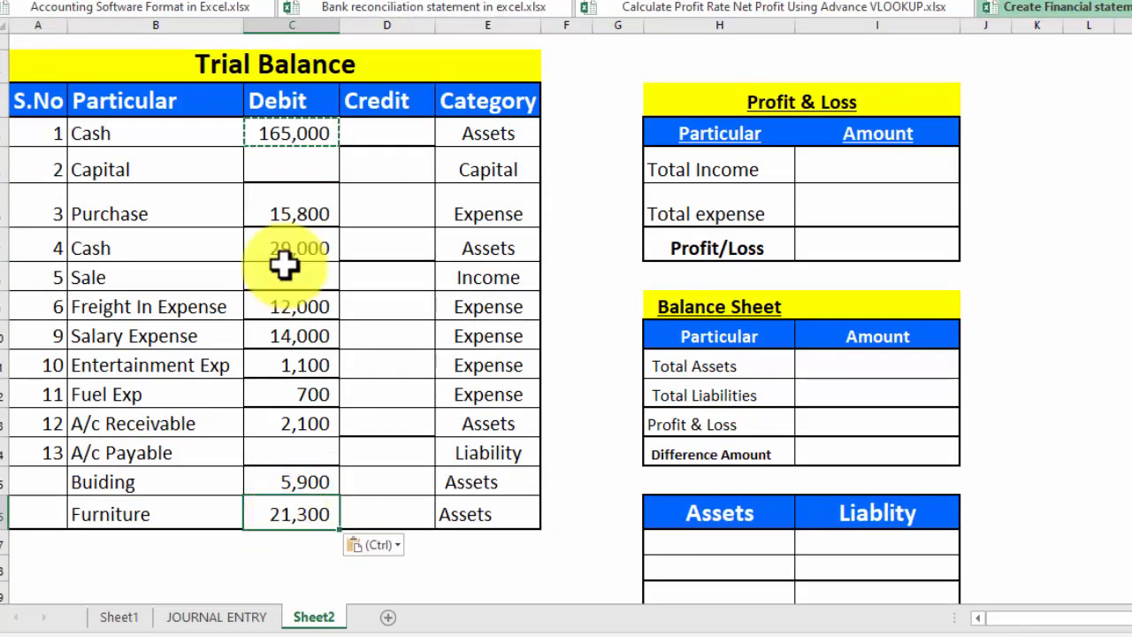
key(Escape)
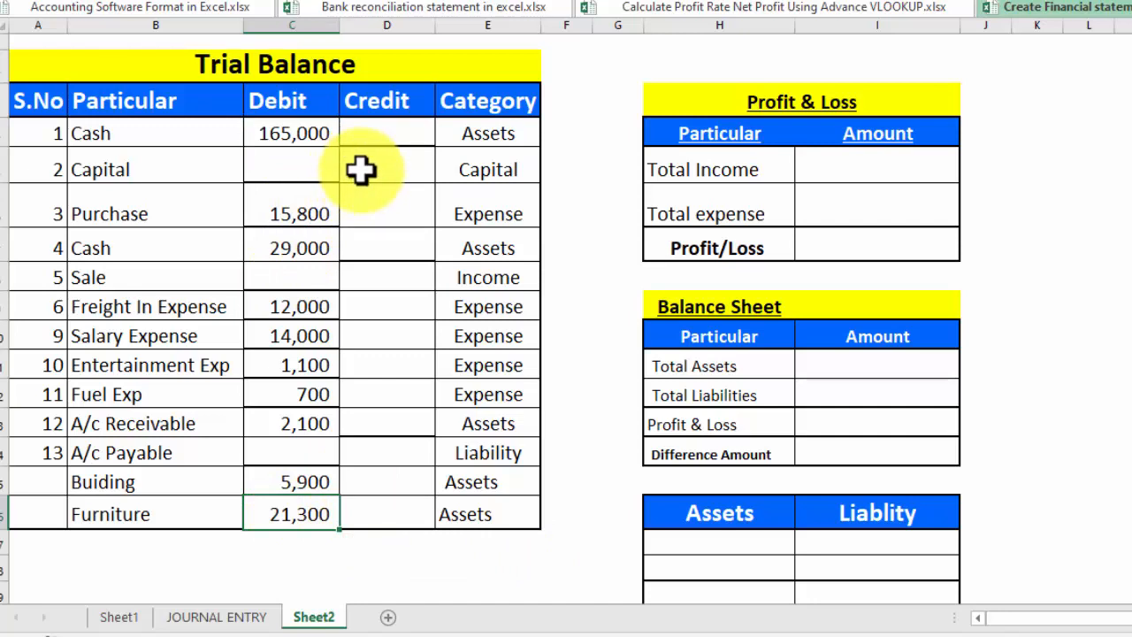
- Copy the first Cash row's debit SUMIF into the Capital row's Credit cell
click(318, 134)
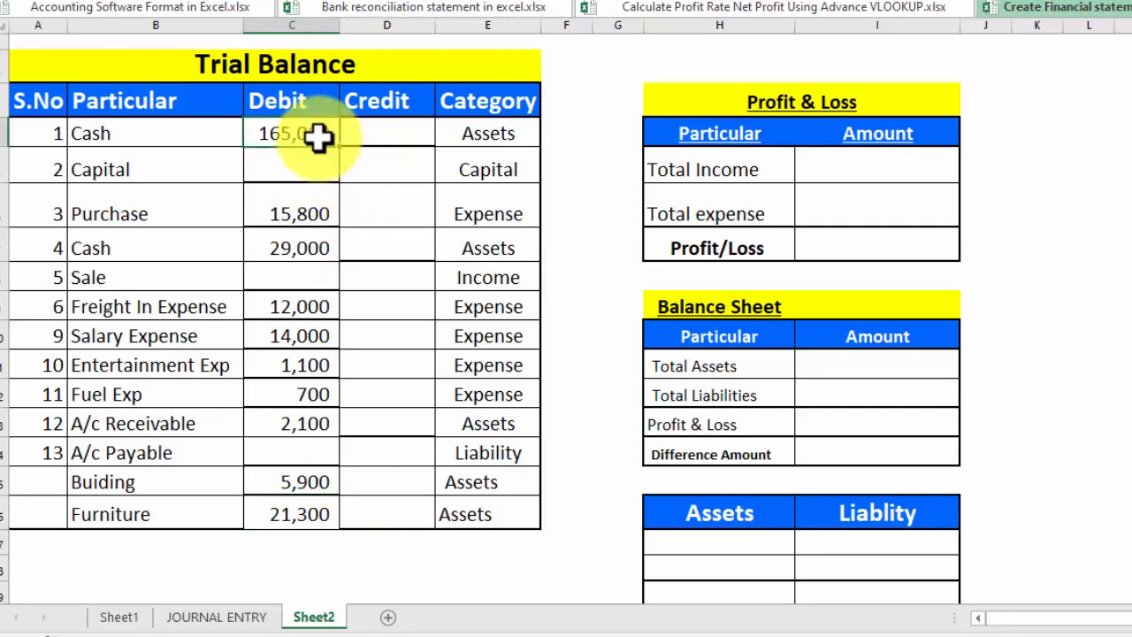
click(380, 165)
key(ctrl+v)
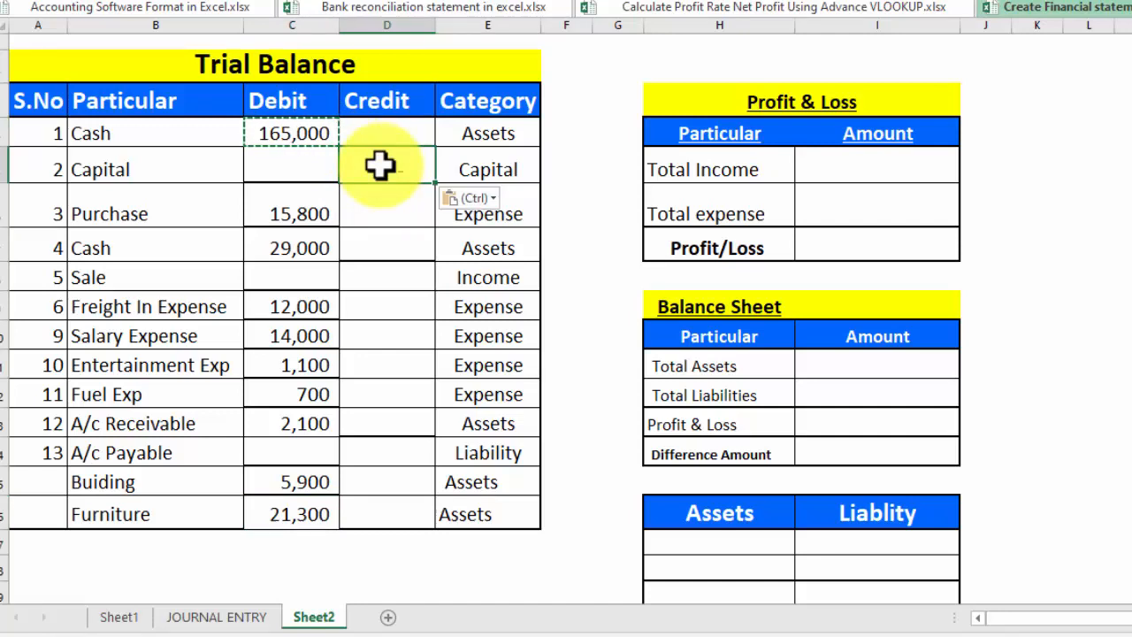
key(Escape)
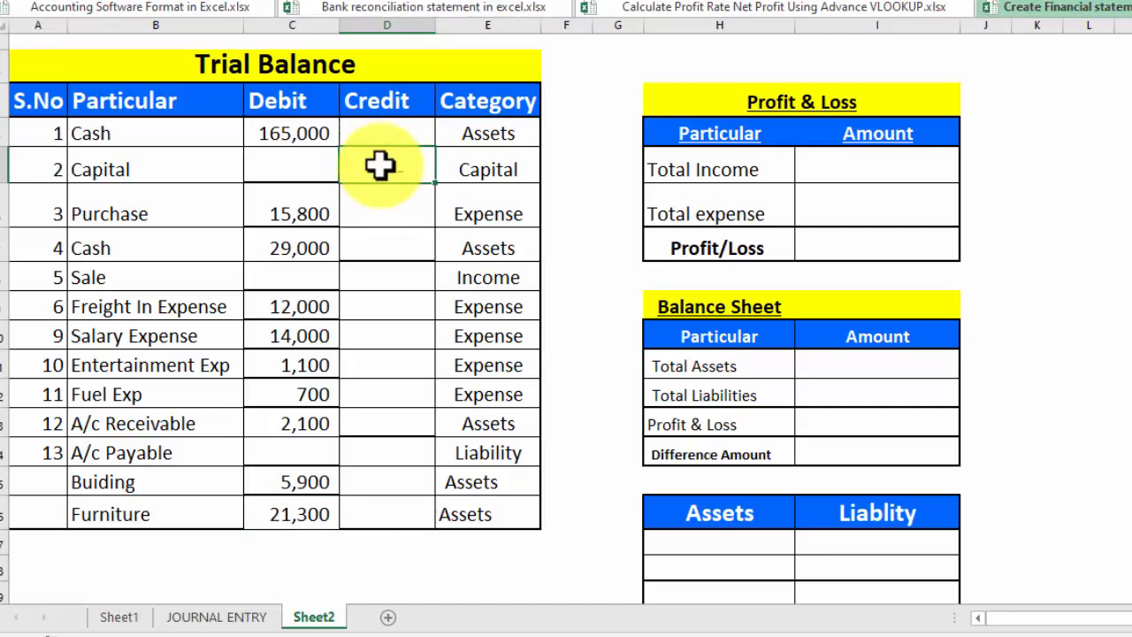
- Correct the Capital credit SUMIF so its criterion refers to Sheet2!B5, keeping JOURNAL ENTRY G4:G25 as the sum range
double_click(381, 165)
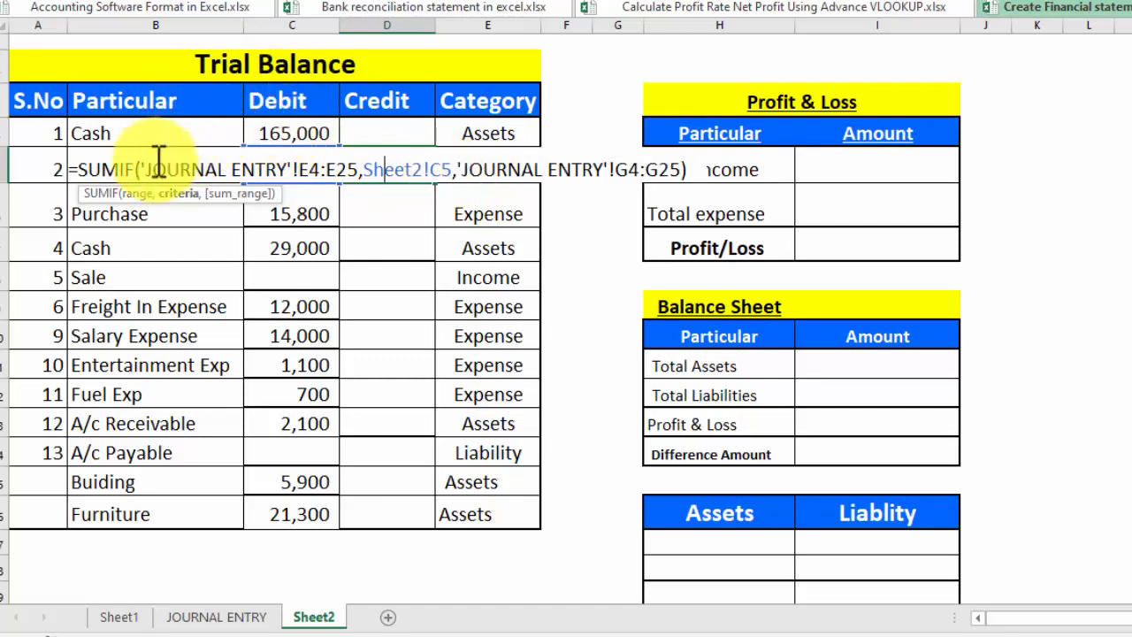
click(442, 168)
key(BackSpace)
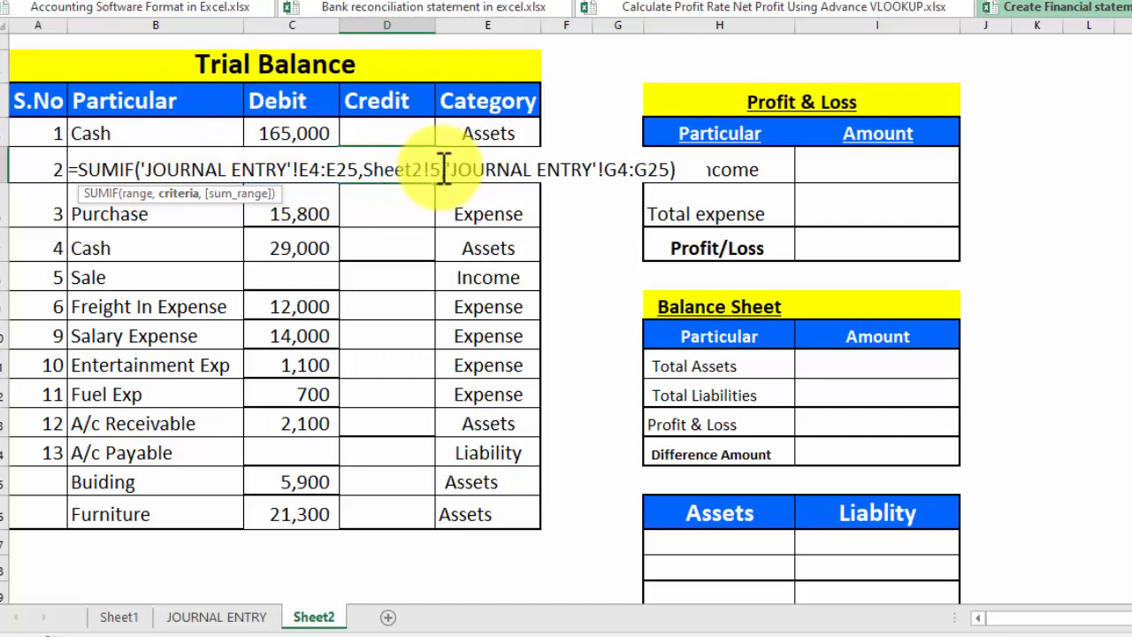
text(B)
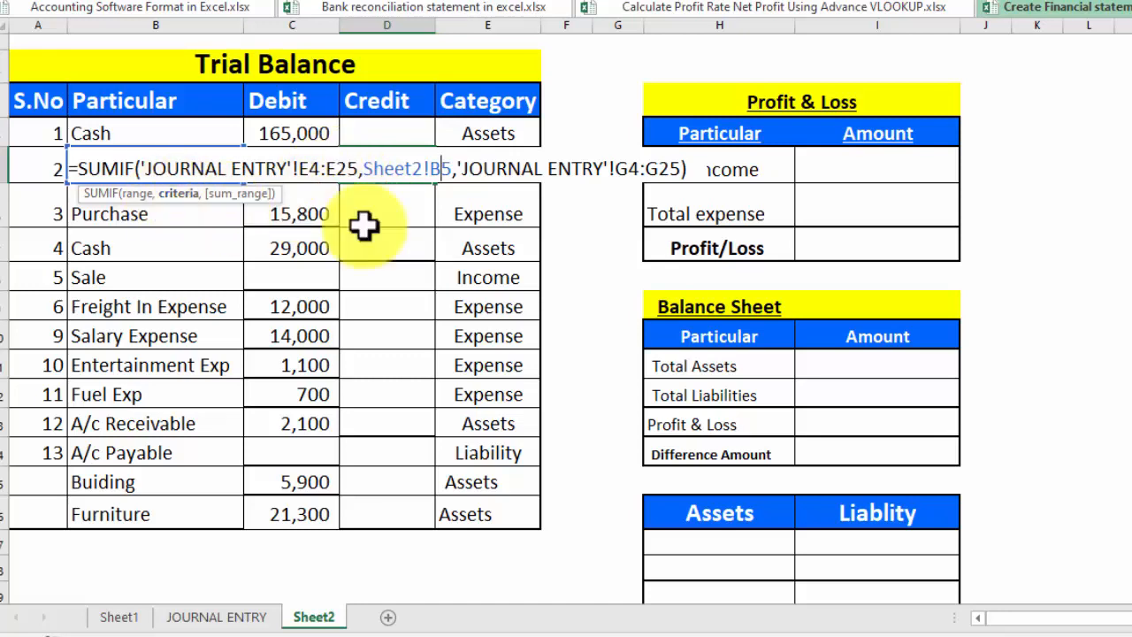
click(695, 171)
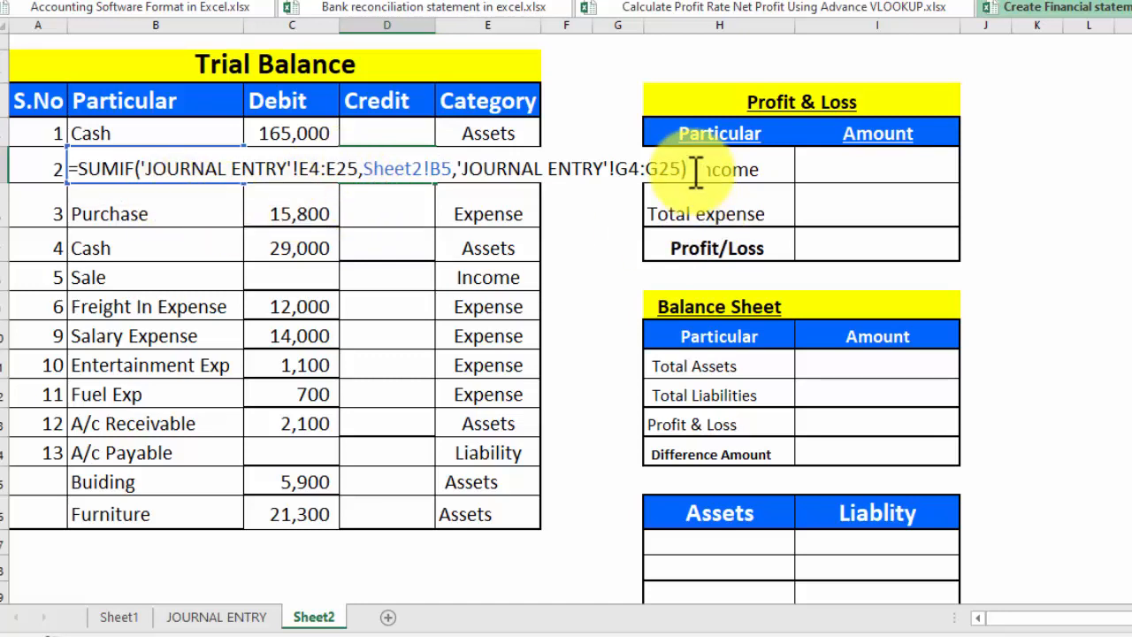
key(Return)
click(372, 174)
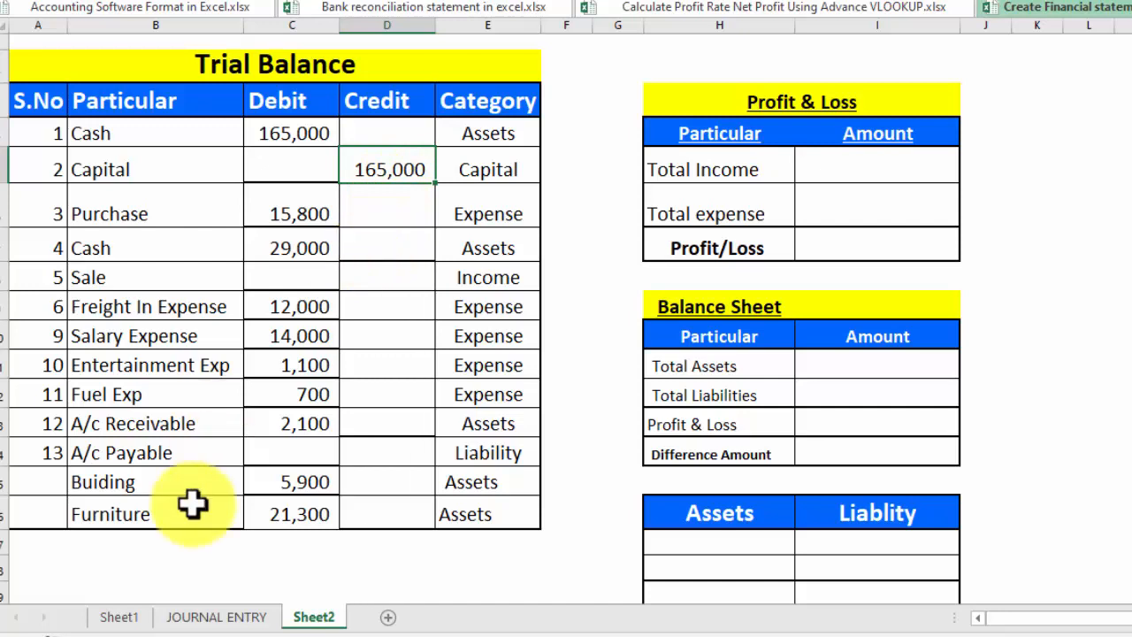
- Try to reuse the Capital credit SUMIF in the second Cash row's Credit cell, and inspect the pasted formula's references
click(216, 616)
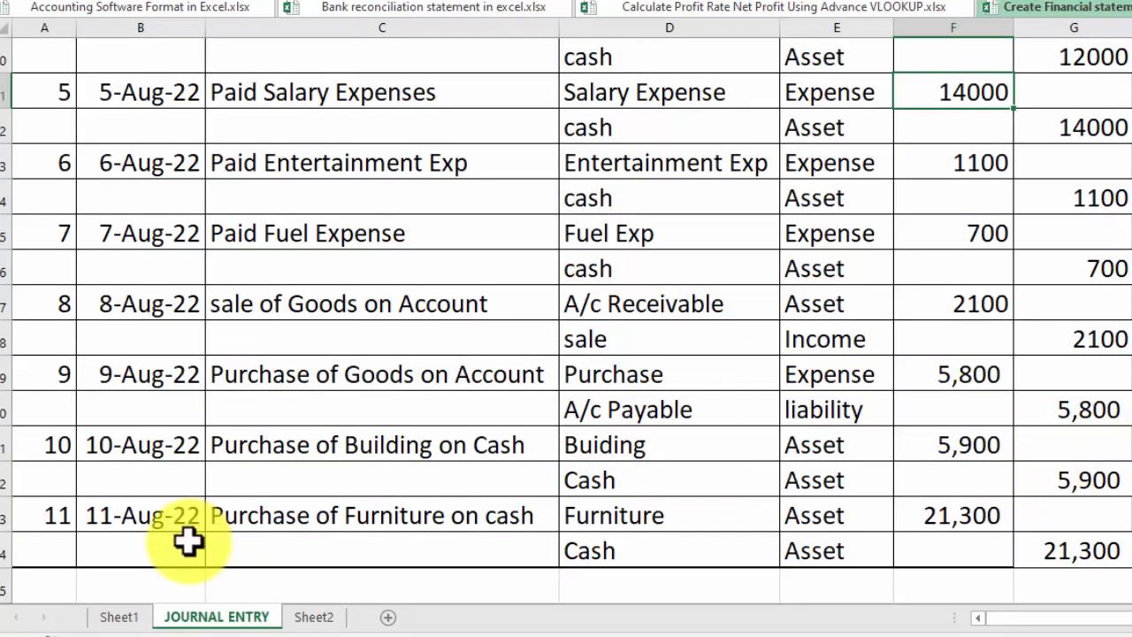
click(314, 617)
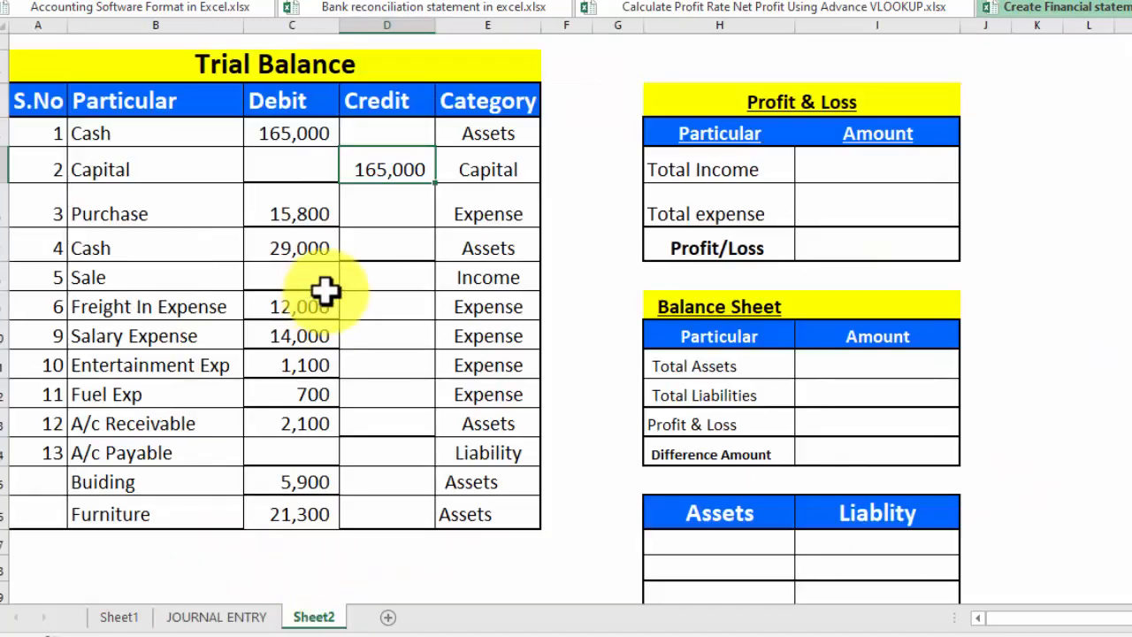
click(389, 253)
click(378, 174)
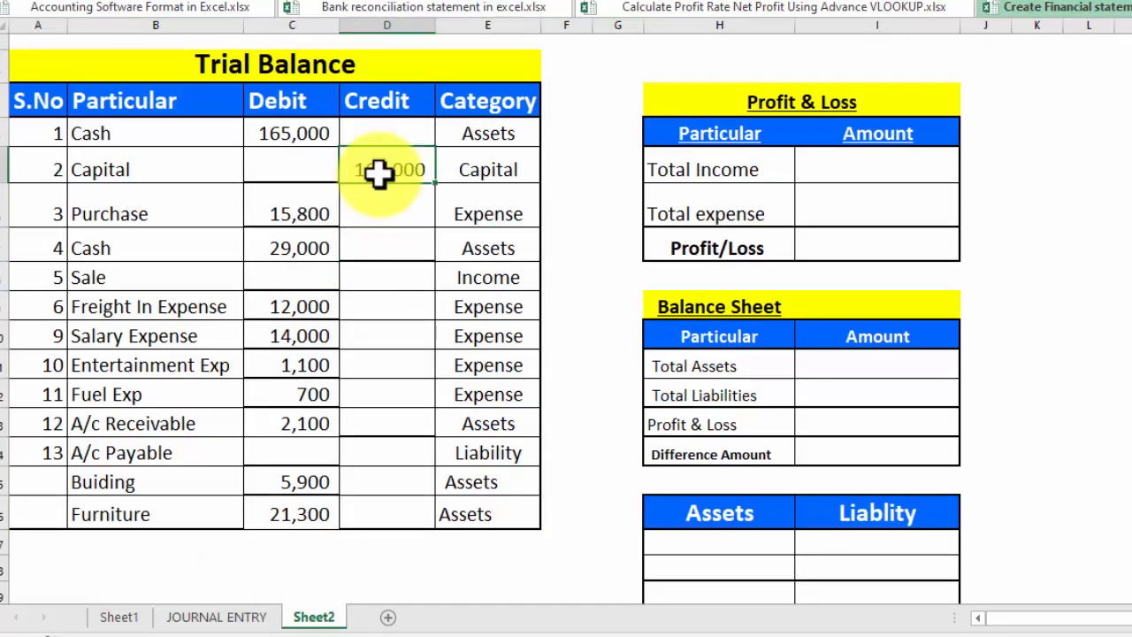
key(ctrl+c)
click(408, 240)
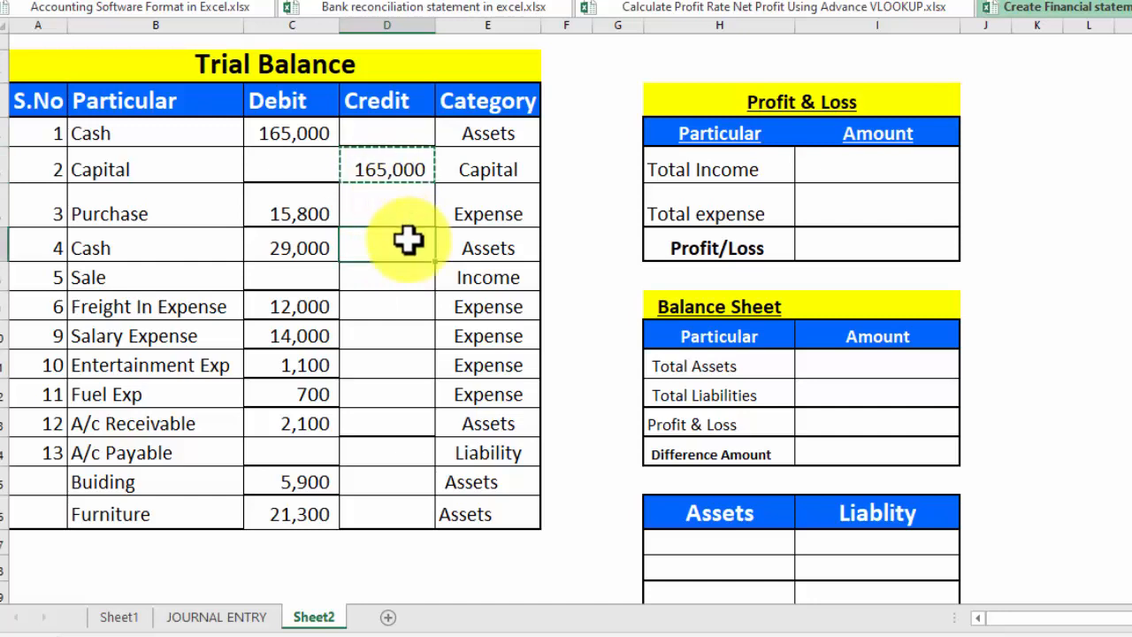
key(ctrl+v)
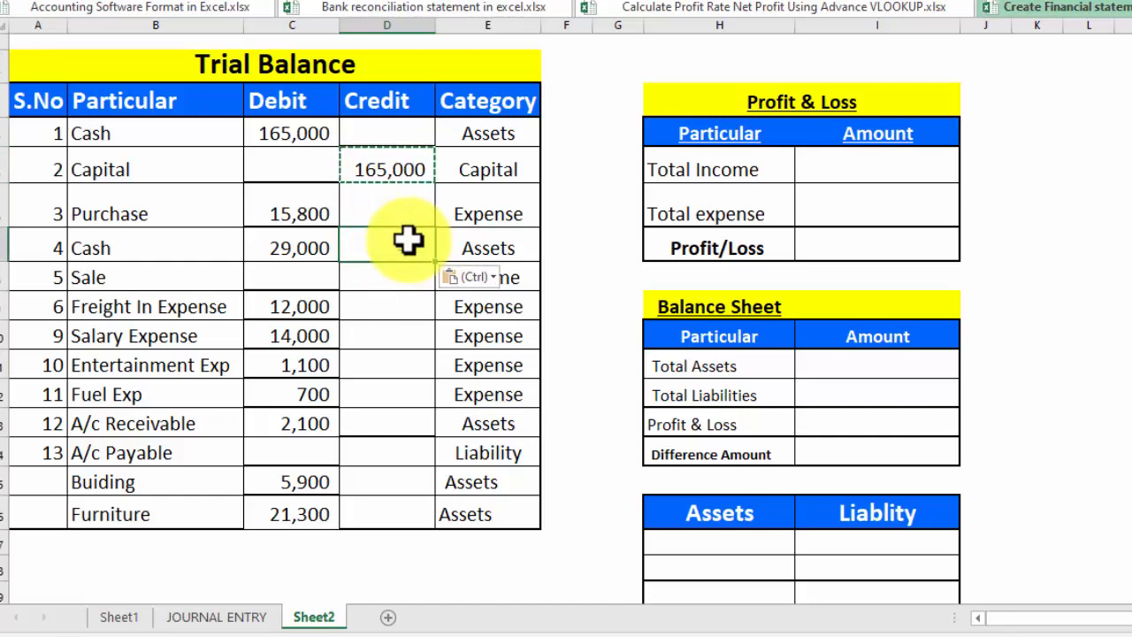
key(Escape)
double_click(407, 241)
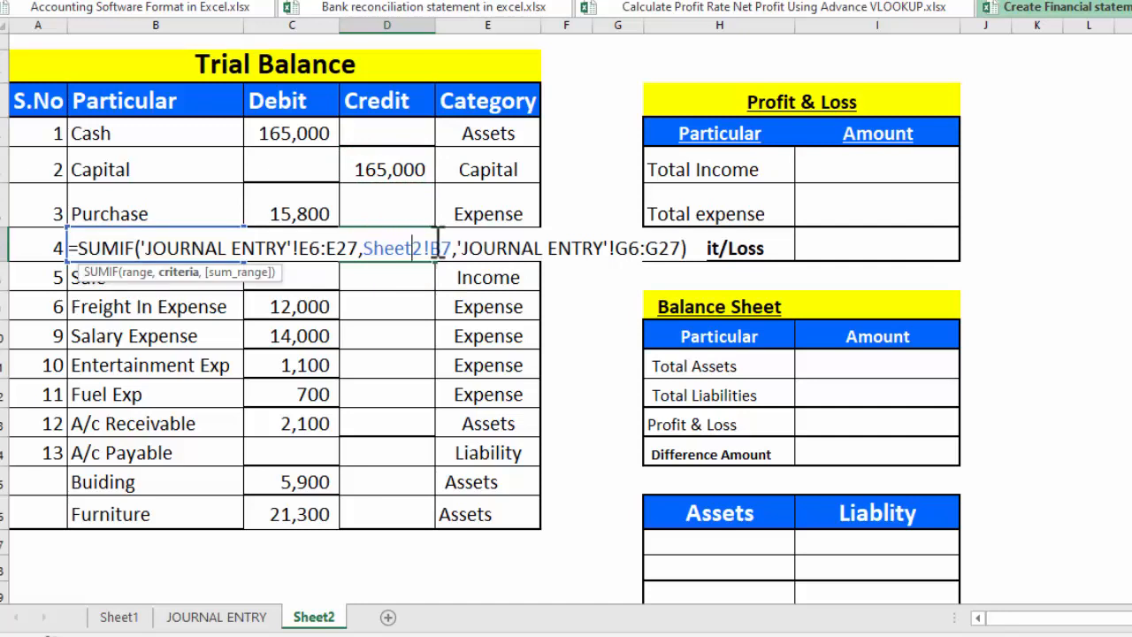
key(Escape)
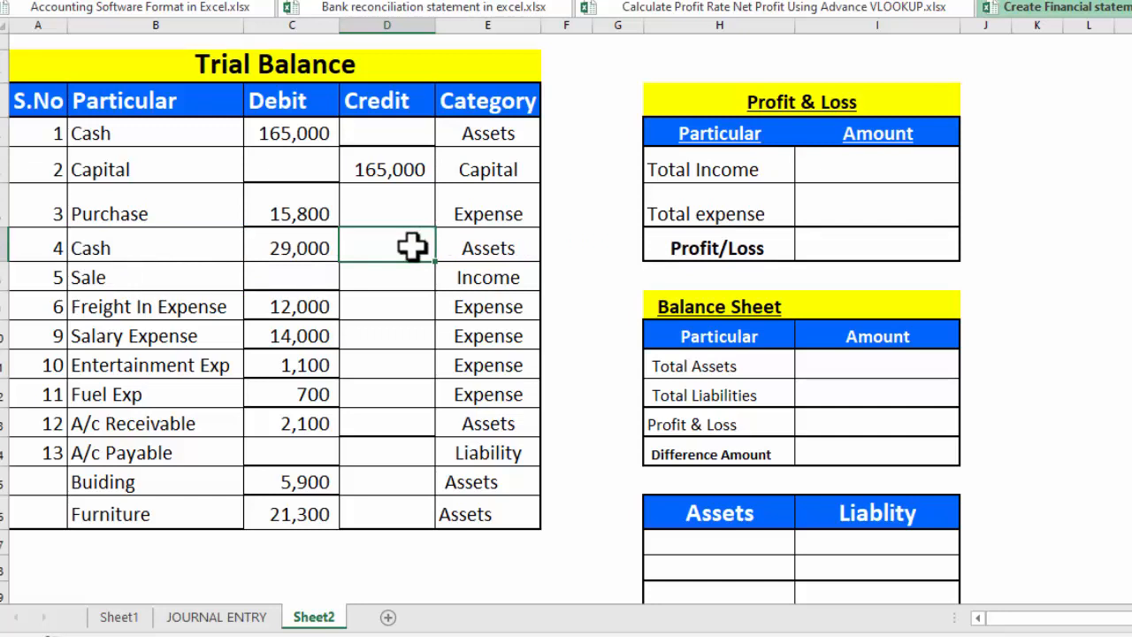
- Begin a new SUMIF in the second Cash row's Credit cell with JOURNAL ENTRY accounts D3:D24 as the criteria range
key(F2)
key(shift+Home)
text(=SUMIF)
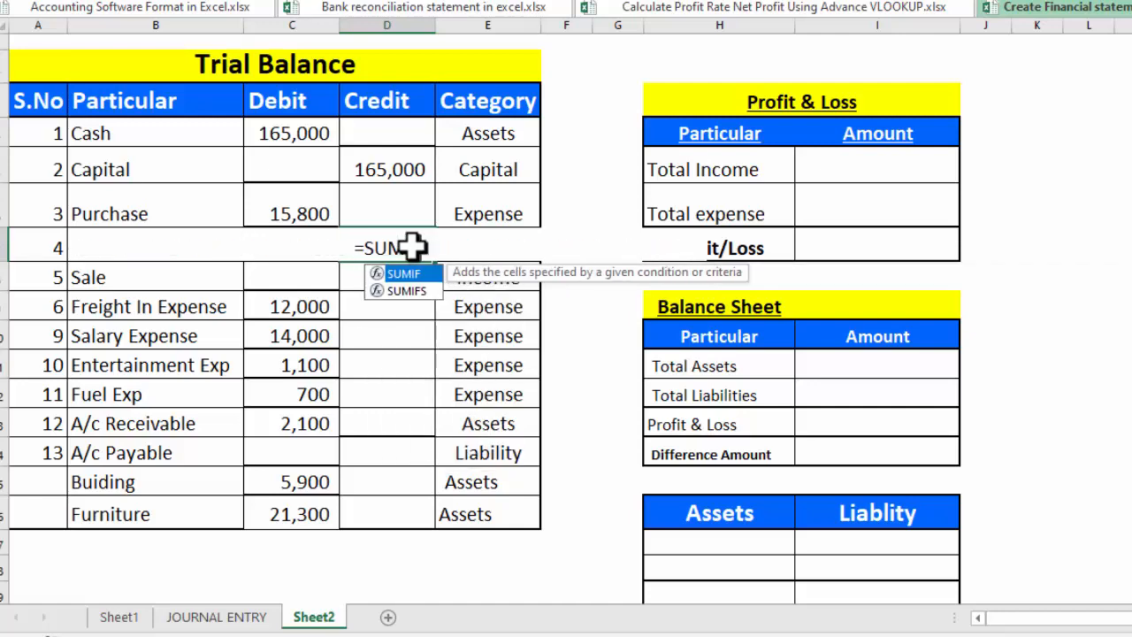
text(()
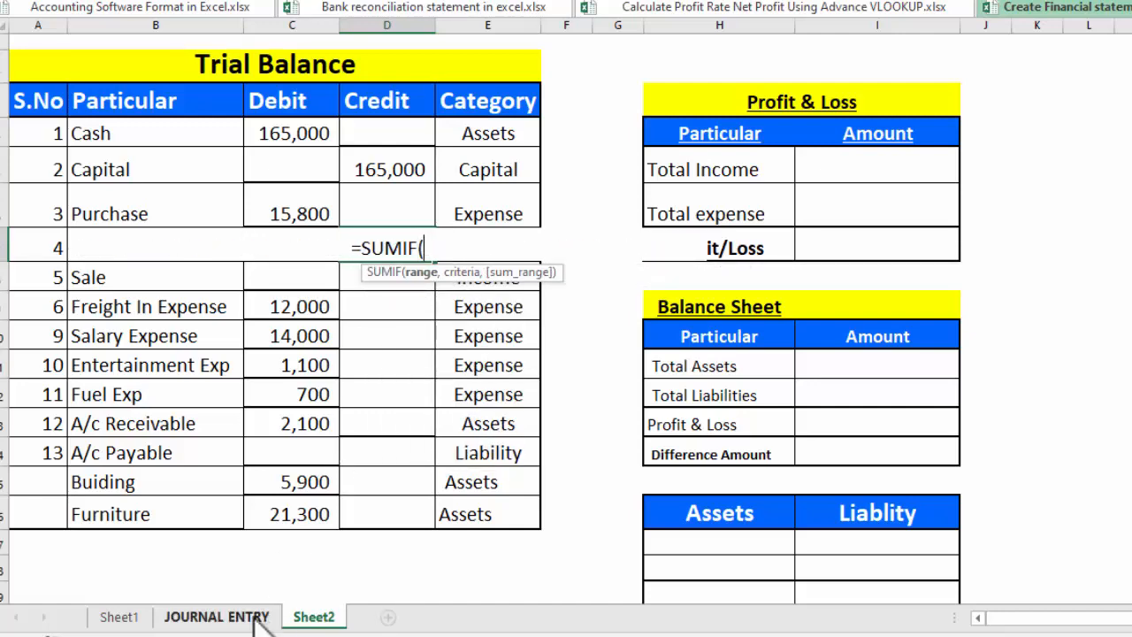
click(245, 617)
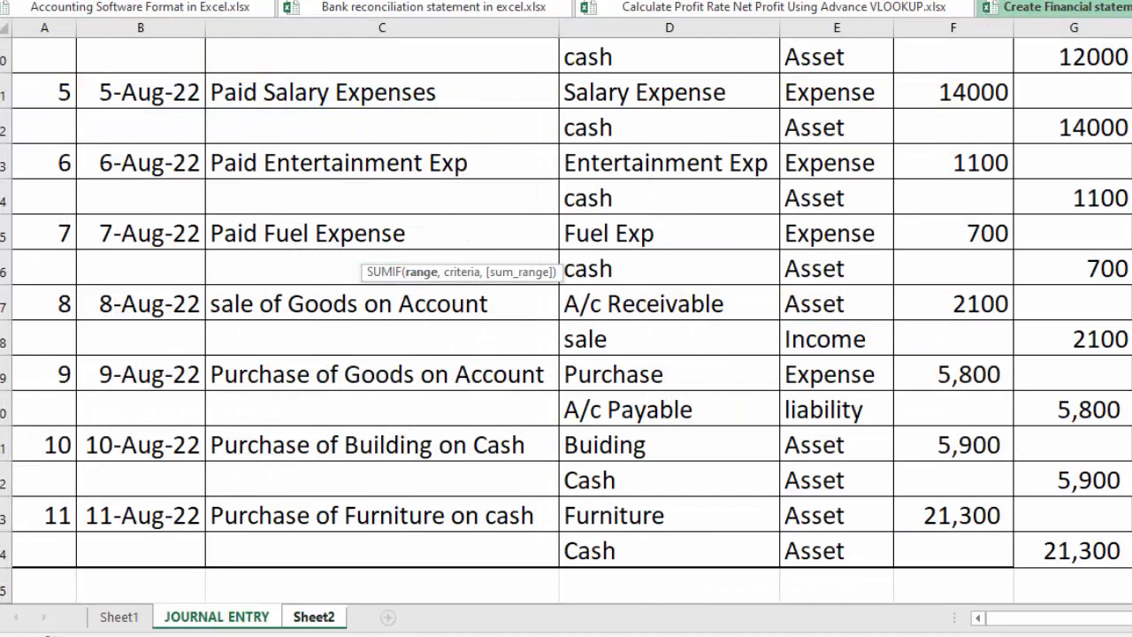
scroll(566, 318, up, 4)
click(629, 144)
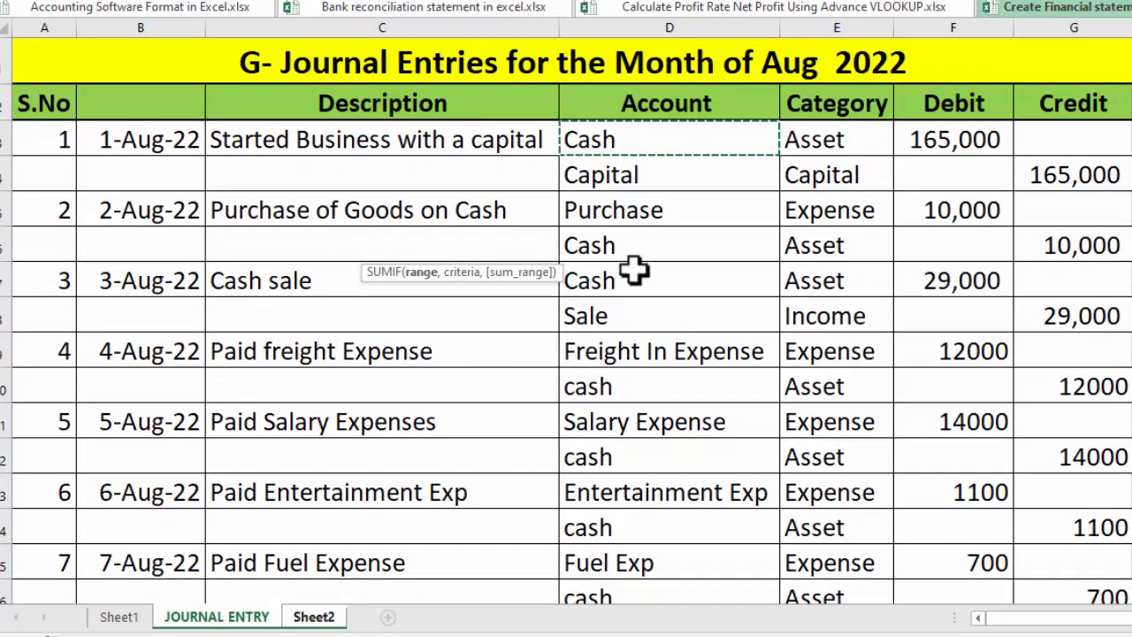
drag(635, 271, 660, 487)
text(,)
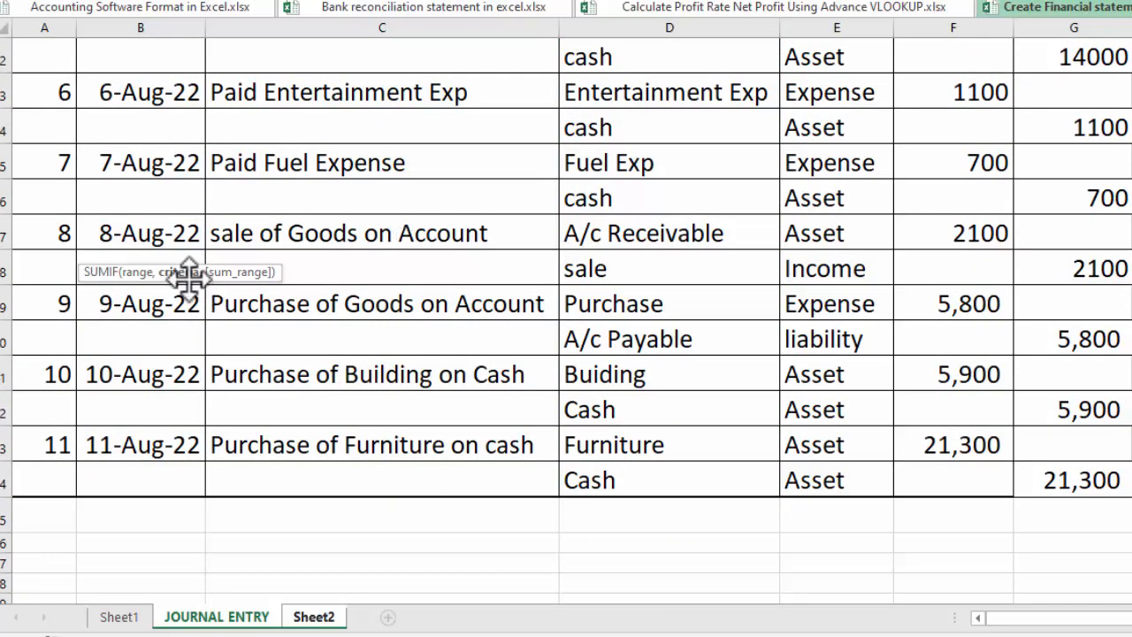
- Complete the second Cash row's credit SUMIF with criterion Sheet2!B7 and JOURNAL ENTRY credit amounts G3:G24 as the sum range
click(314, 616)
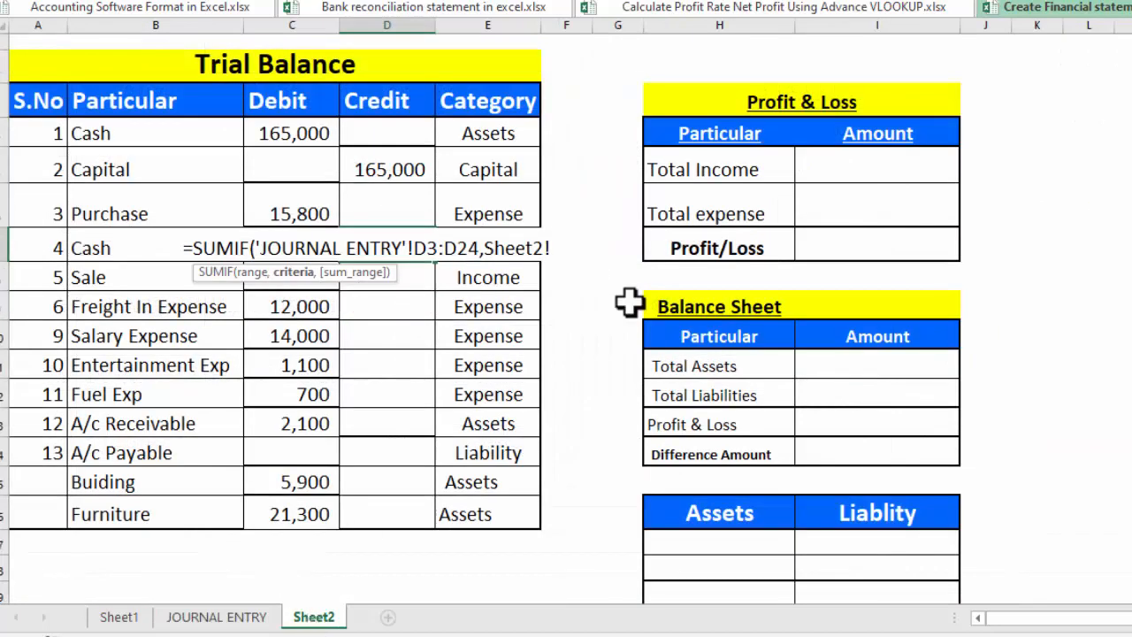
click(98, 245)
text(,000)
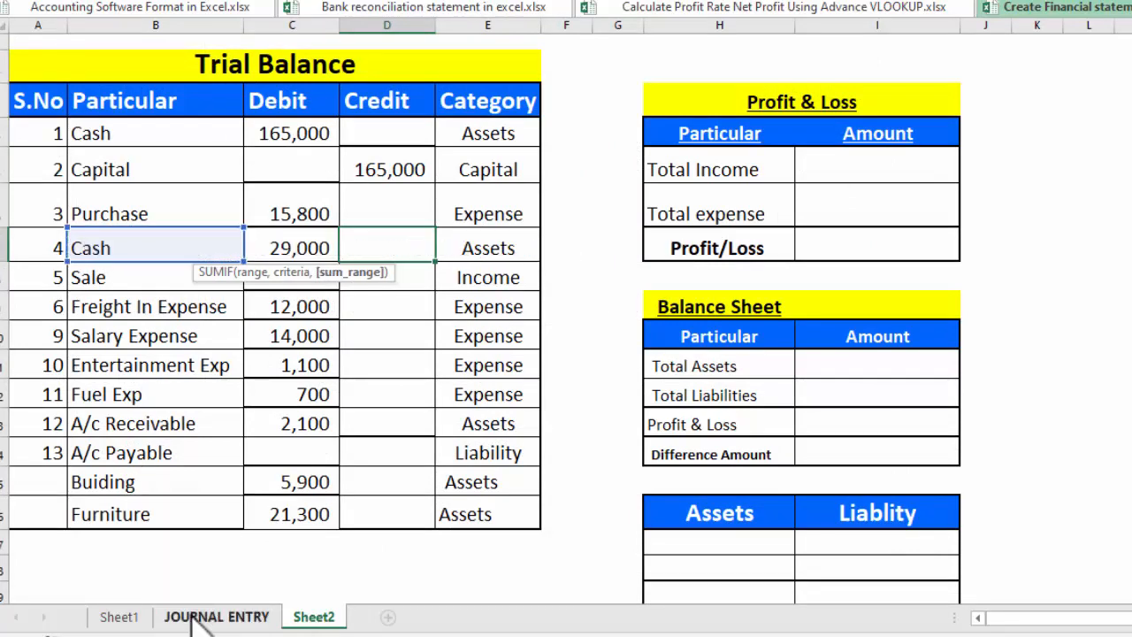
click(177, 617)
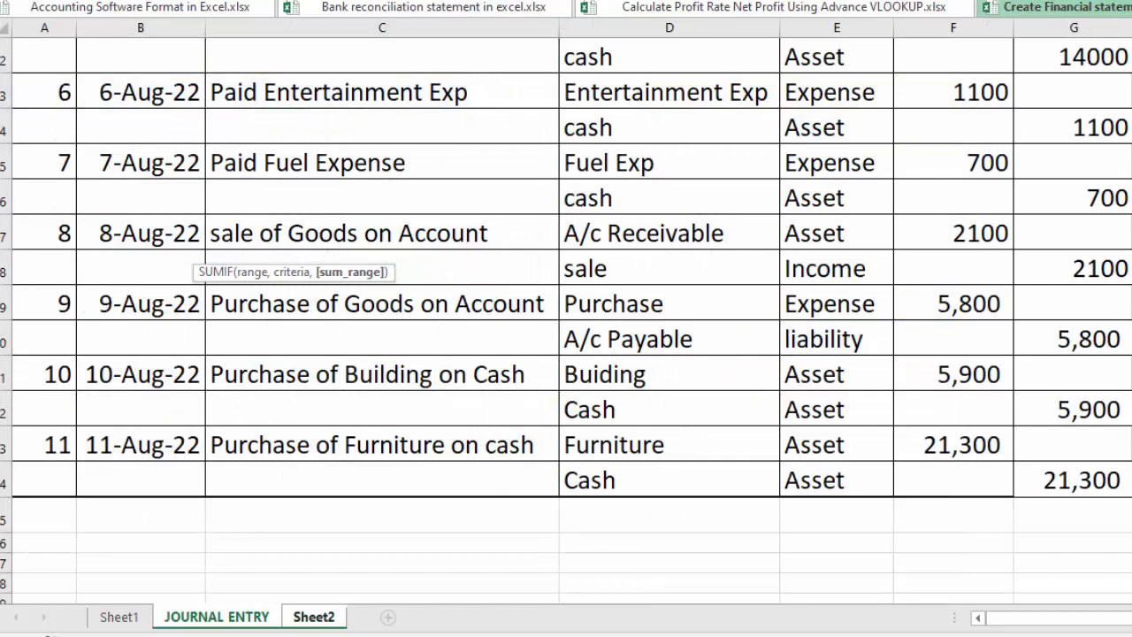
scroll(566, 319, up, 4)
drag(1097, 137, 1058, 522)
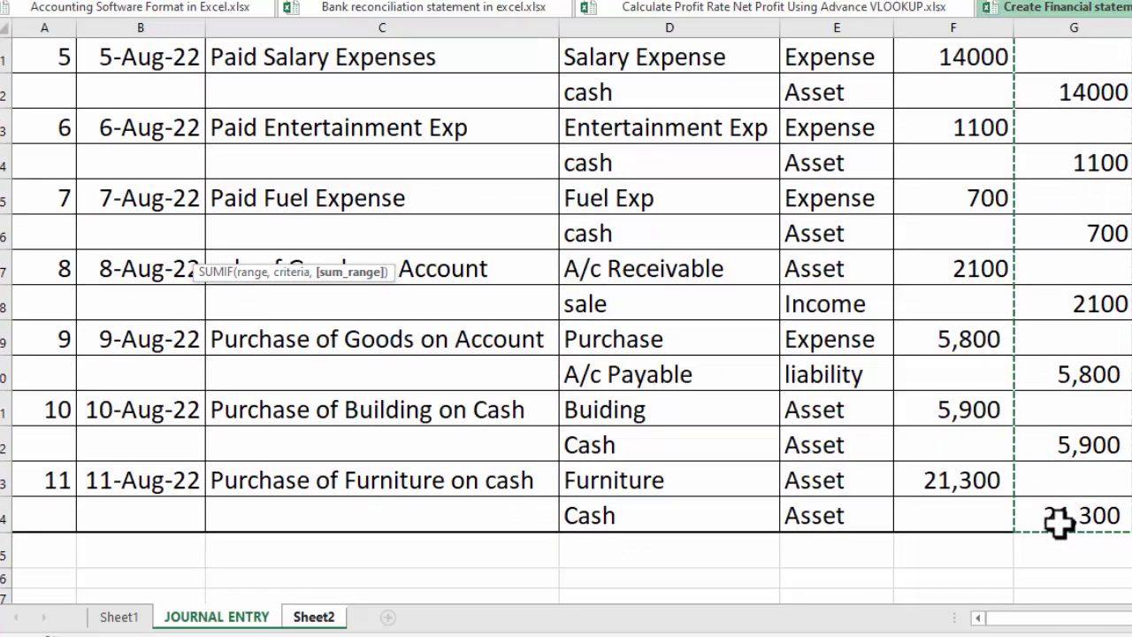
key(Return)
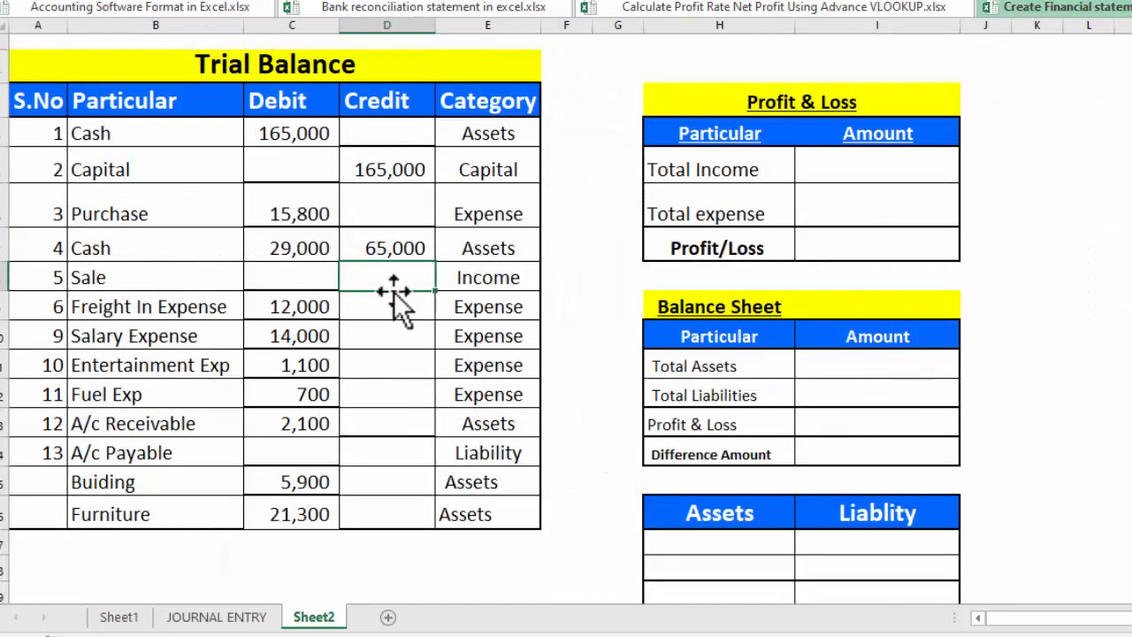
- Copy the second Cash row's credit SUMIF into the A/c Payable and Sale Credit cells, then end the copy mode
click(371, 247)
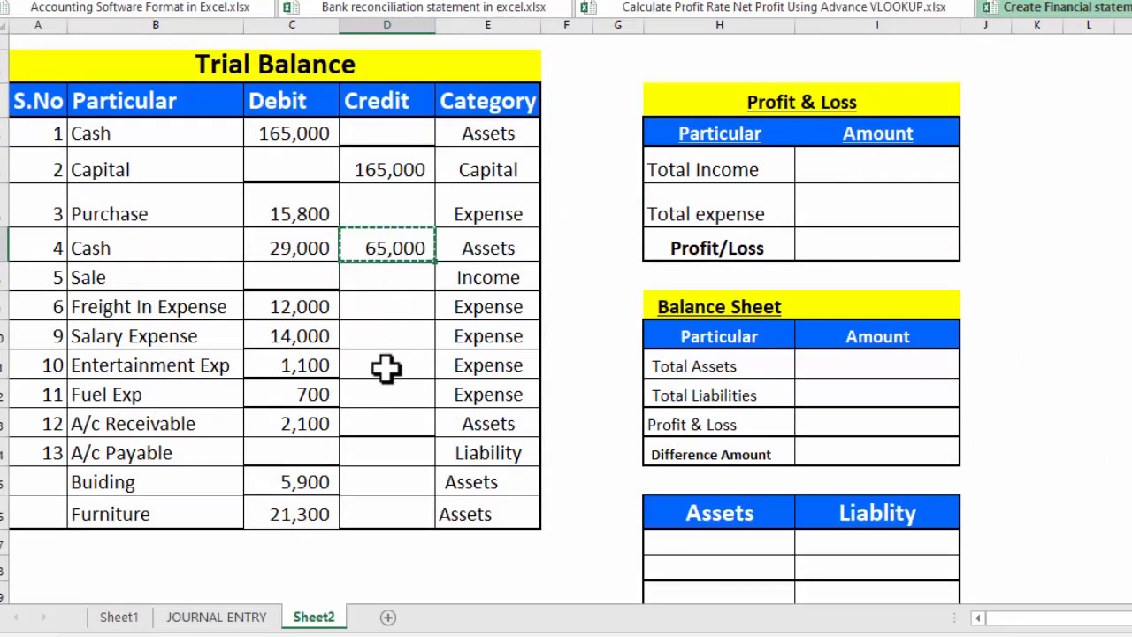
click(378, 451)
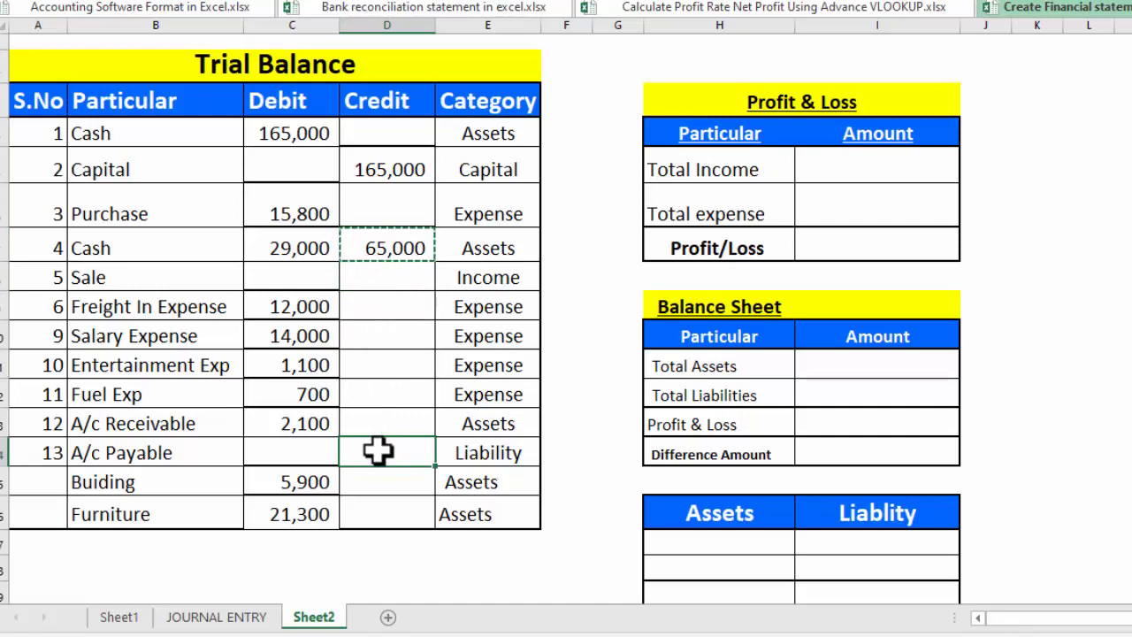
key(ctrl+v)
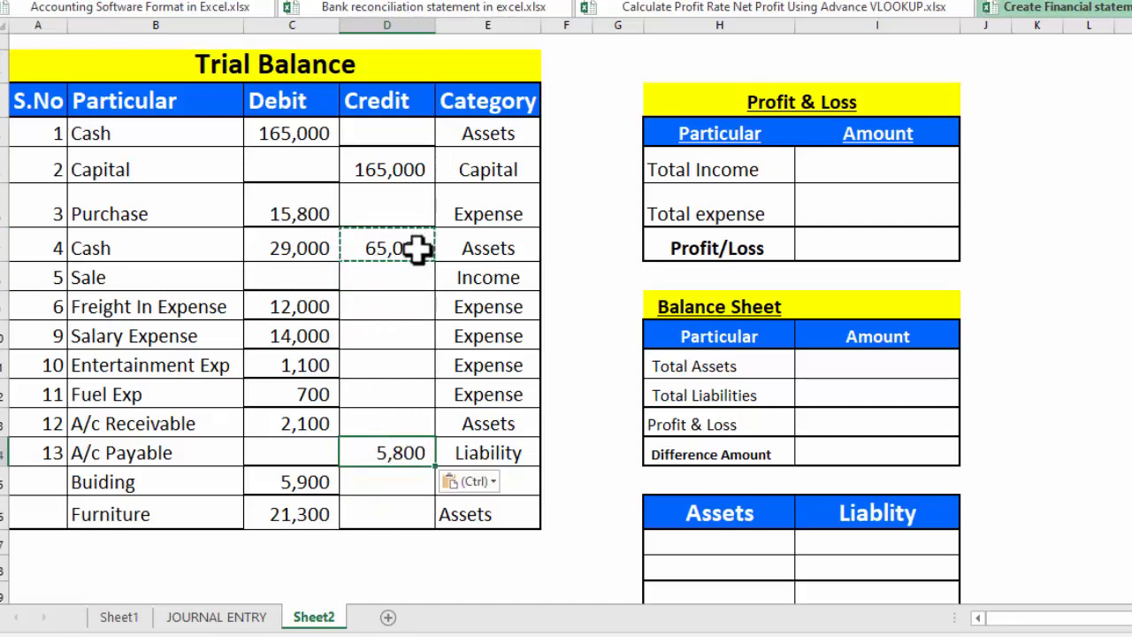
click(404, 279)
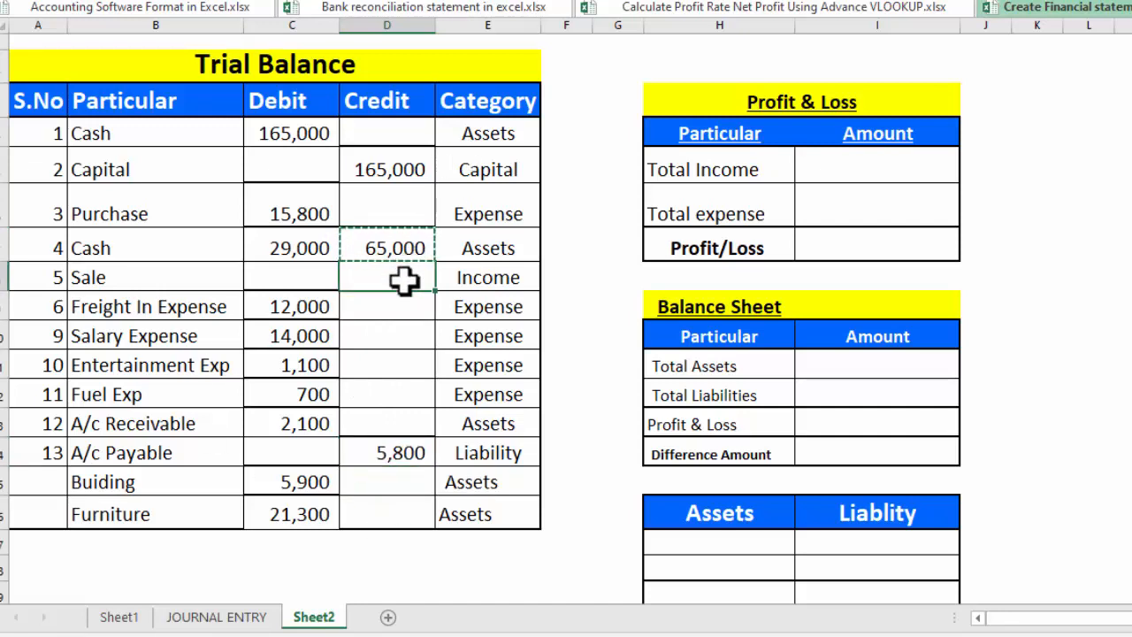
key(ctrl+v)
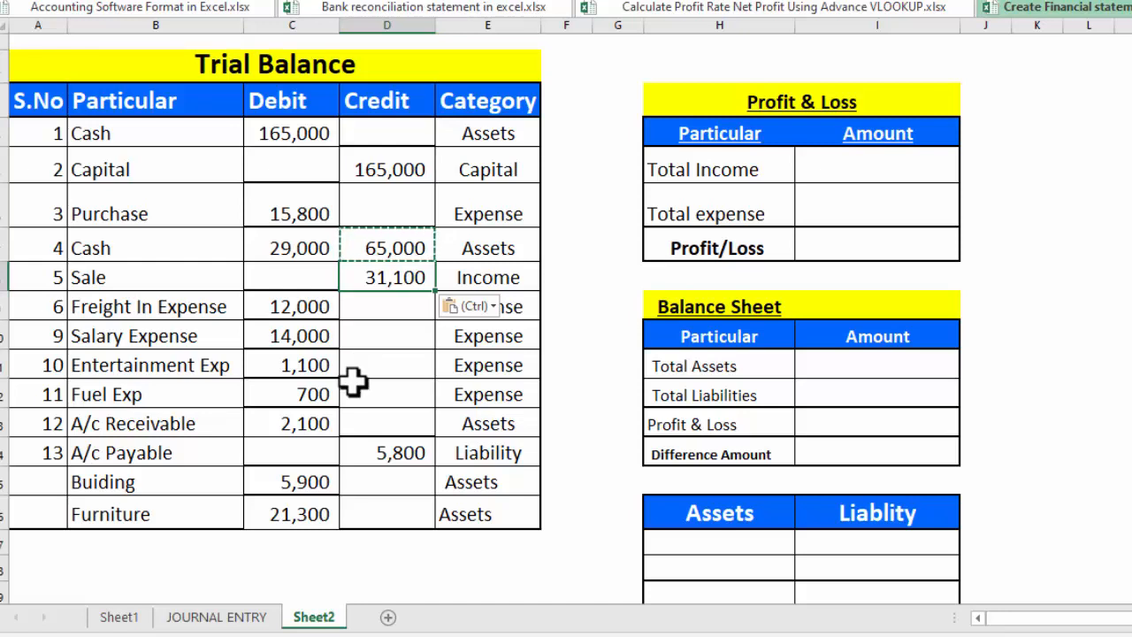
key(Escape)
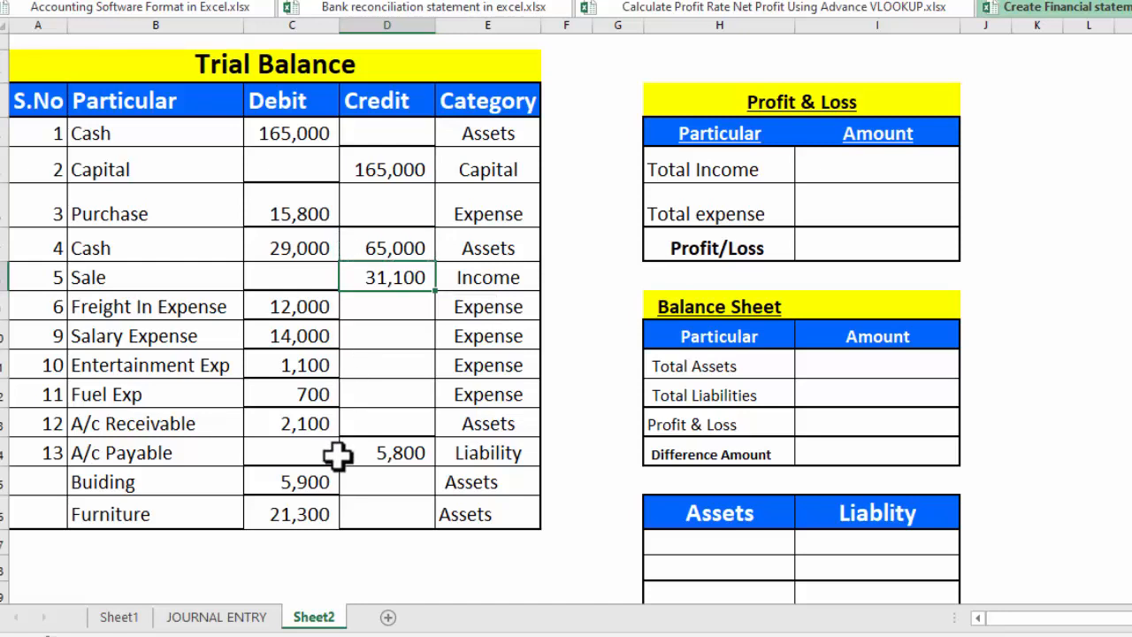
- Increase the font size of the two empty cells below the Debit and Credit columns, C17:D17
click(301, 544)
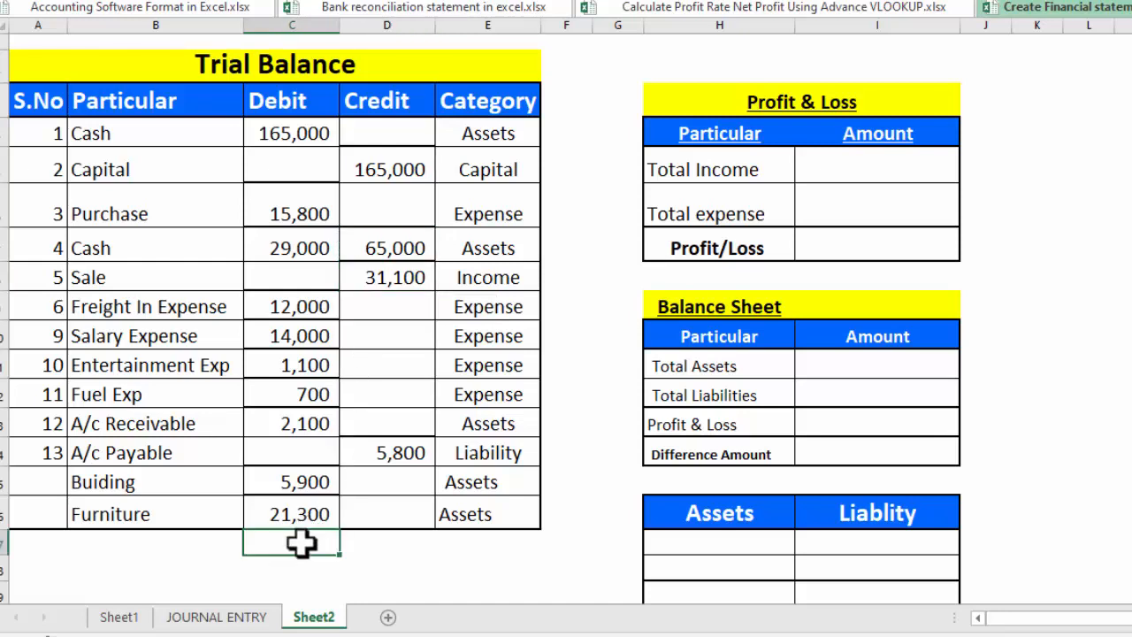
click(378, 544)
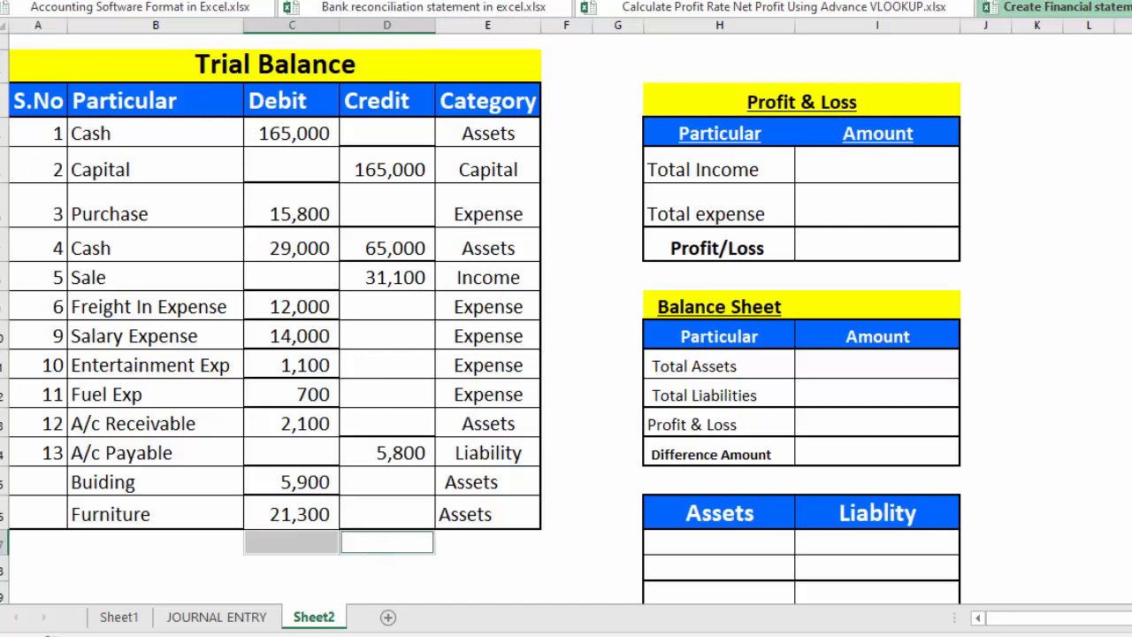
key(alt+h)
key(f)
key(g)
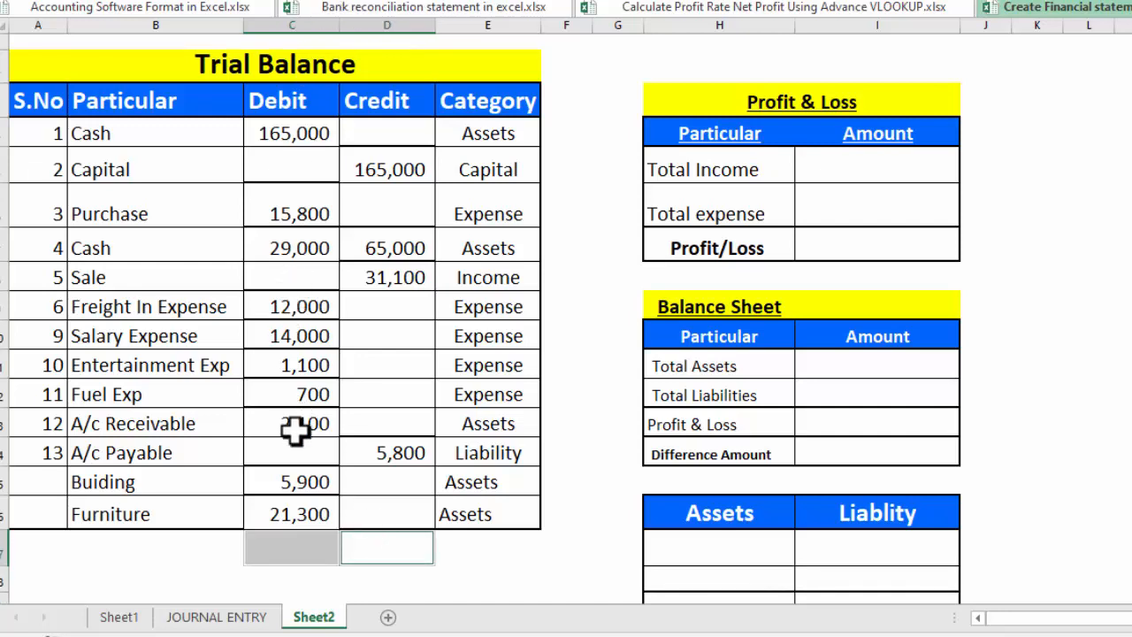
- Total both columns below the Furniture row by summing C4:C16 for Debit and D4:D16 for Credit
click(292, 551)
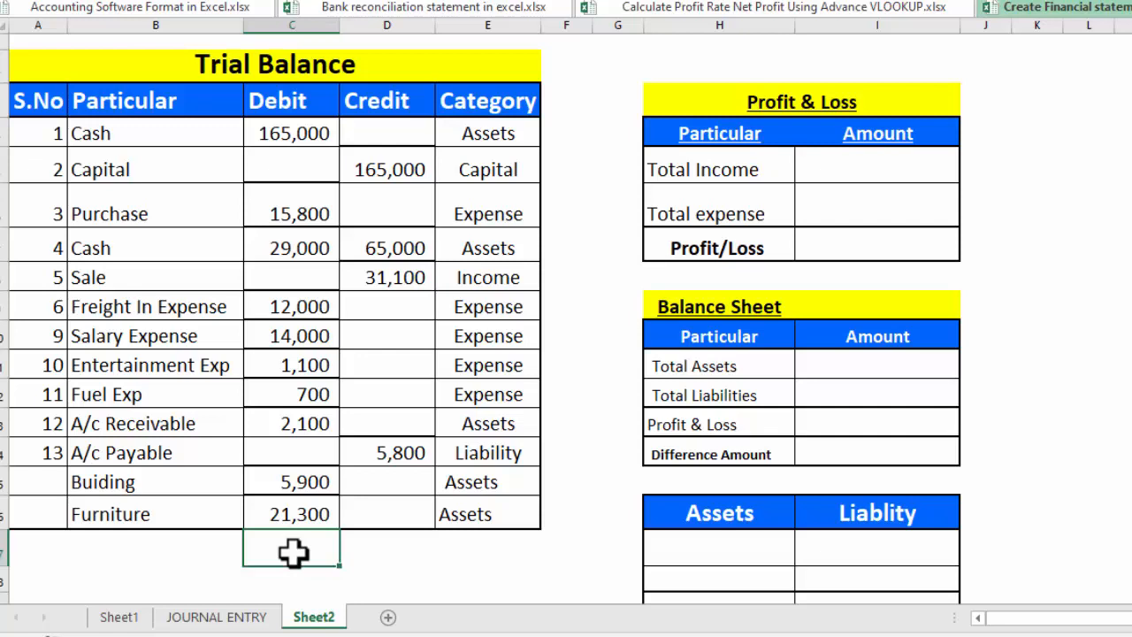
key(alt+equal)
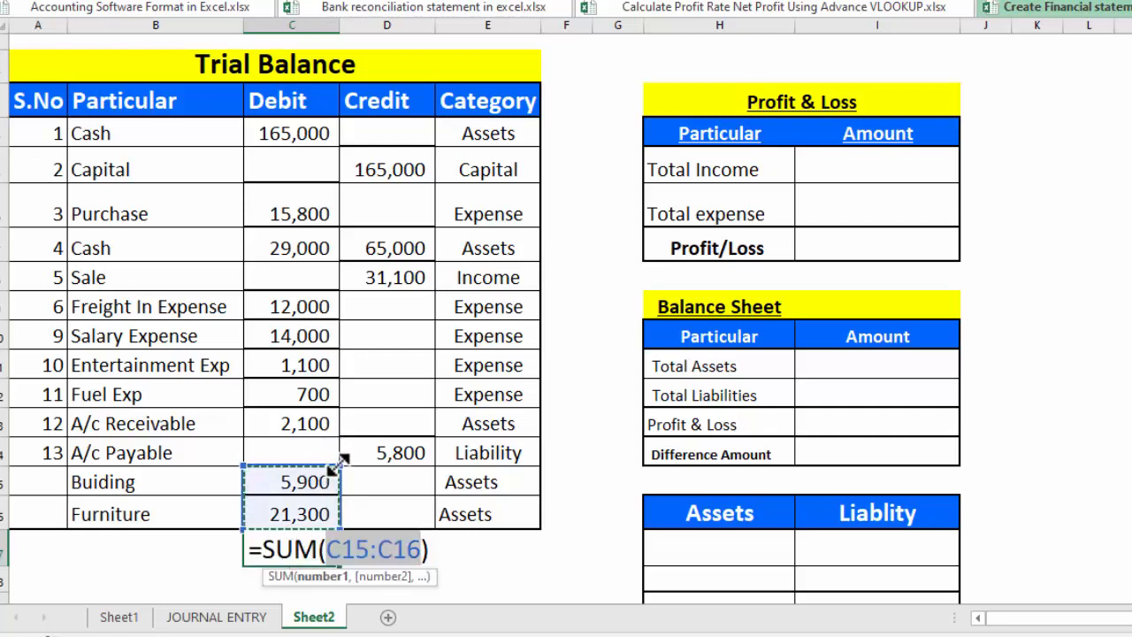
drag(343, 459, 326, 152)
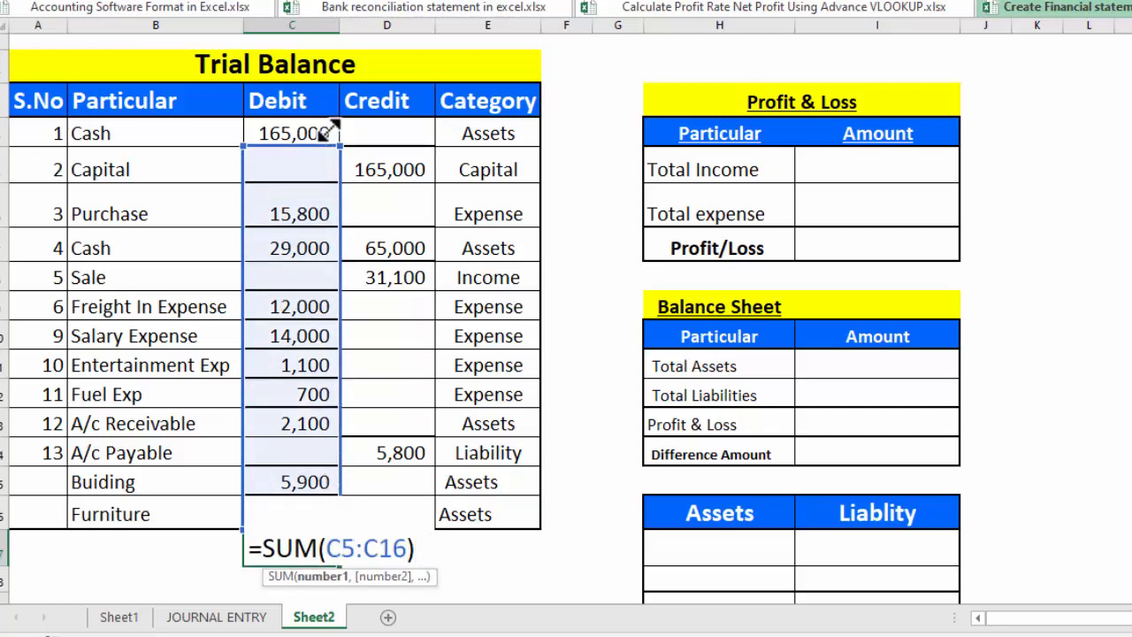
key(Return)
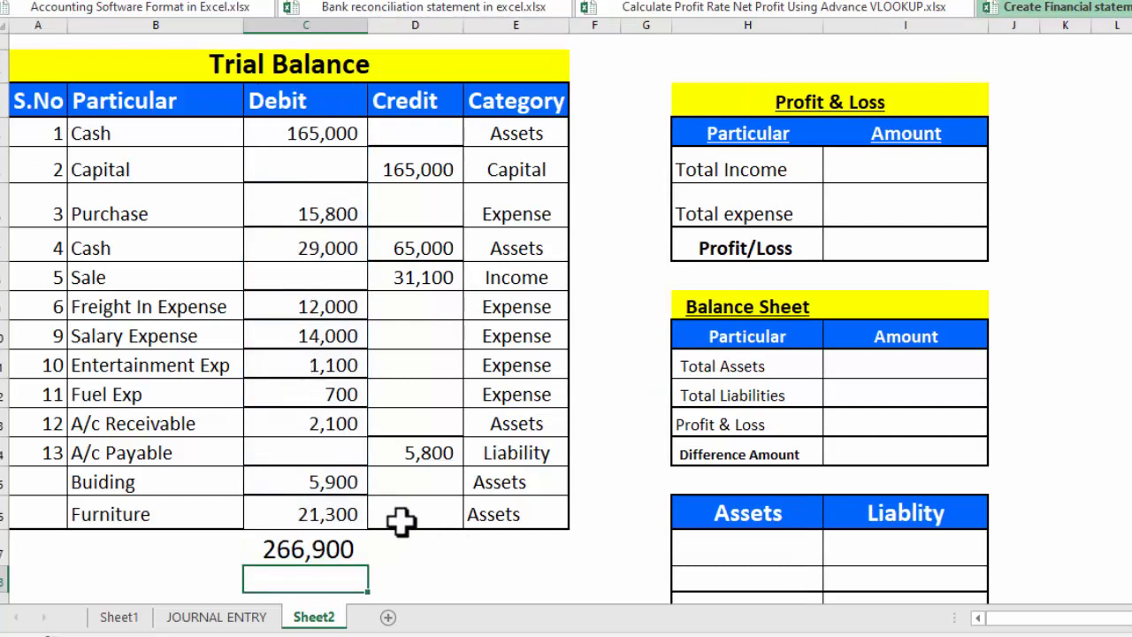
click(420, 554)
key(alt+equal)
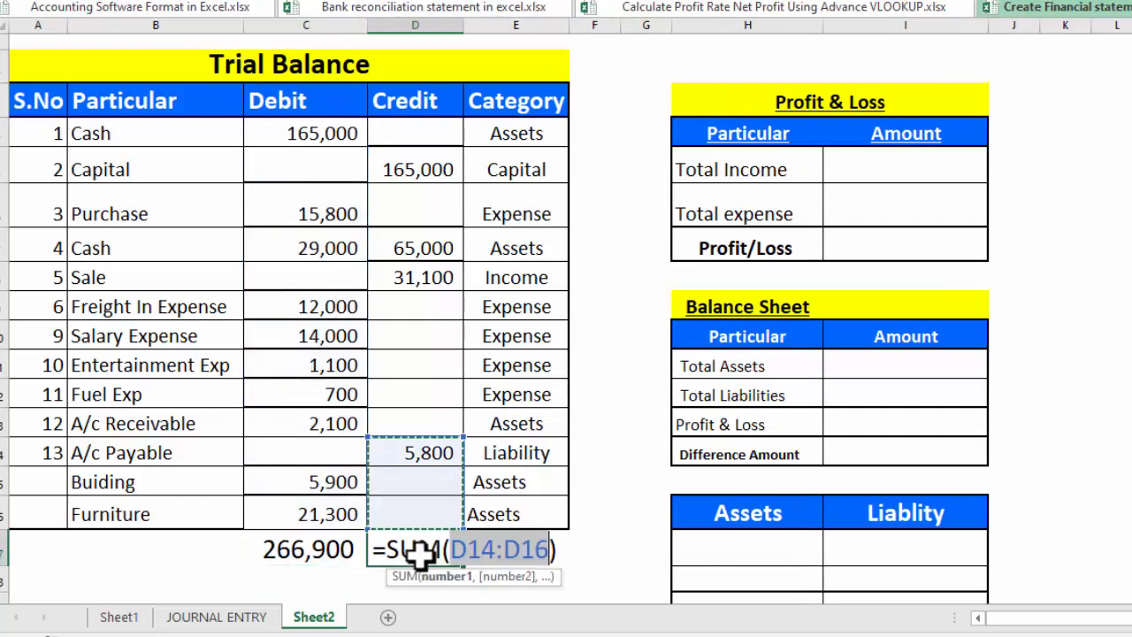
drag(463, 435, 451, 134)
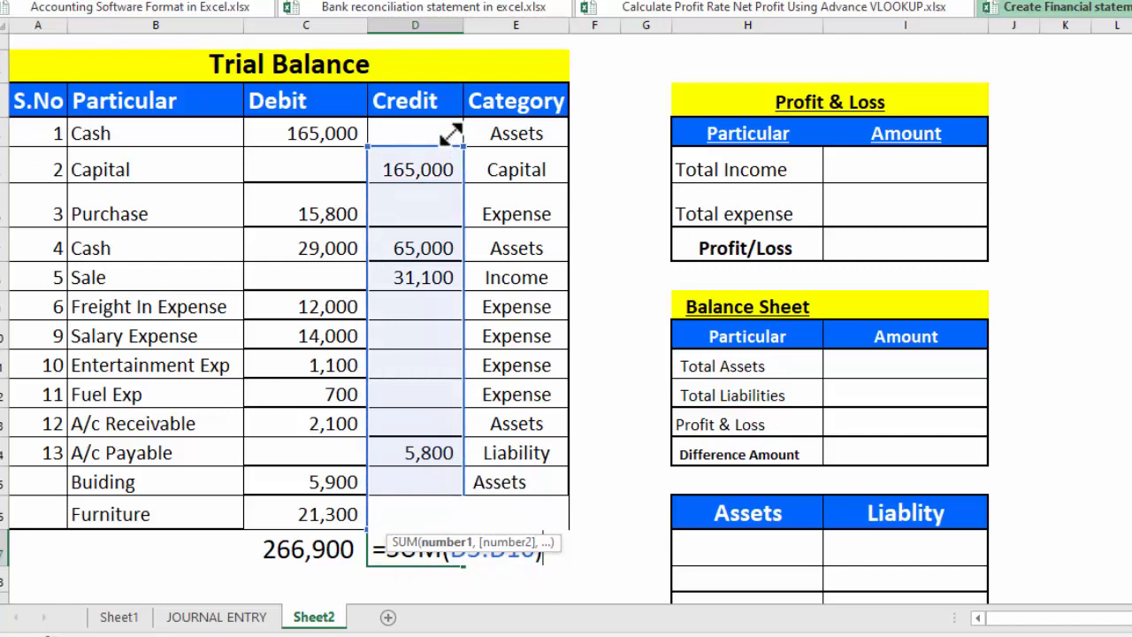
key(Return)
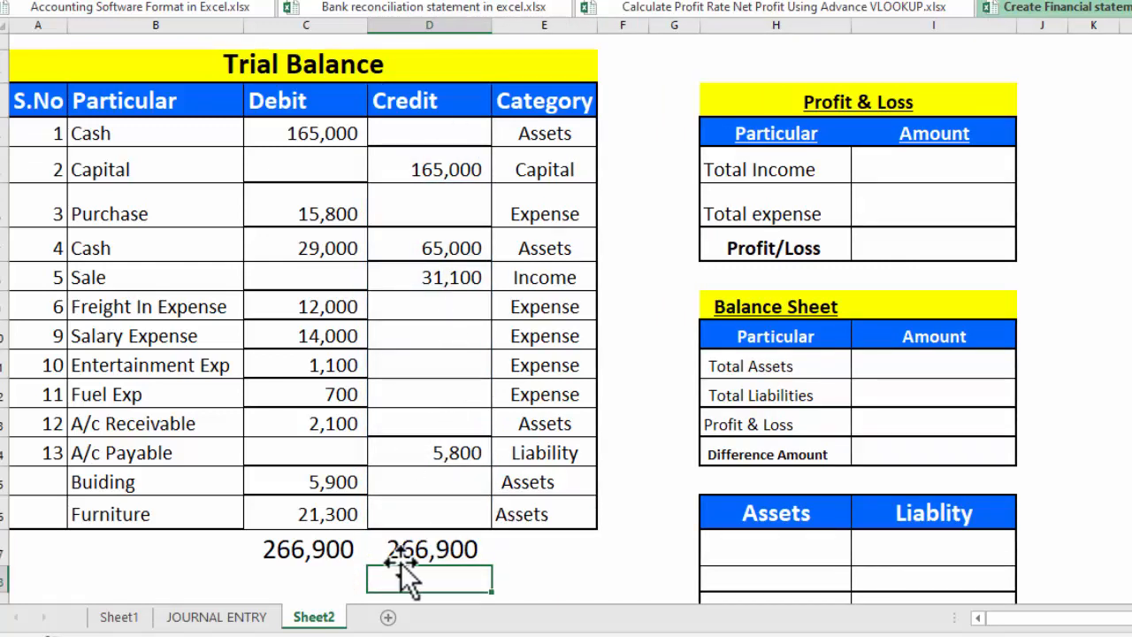
- Label the sums row TOTAL, format it with borders like the table, and make the label and both sums bold
click(188, 557)
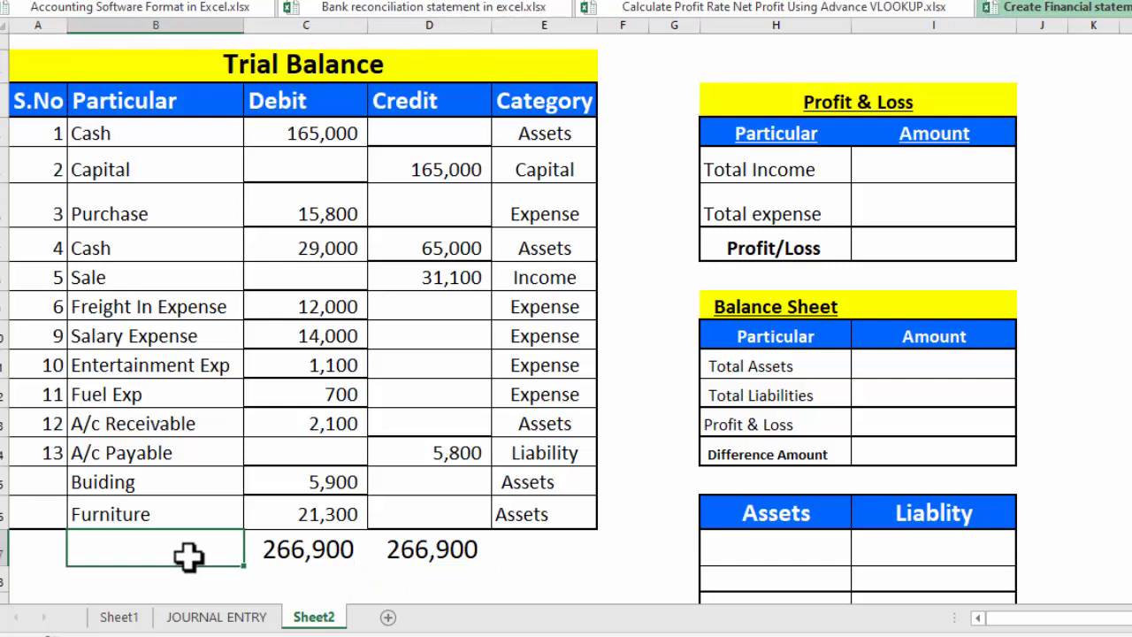
key(Tab)
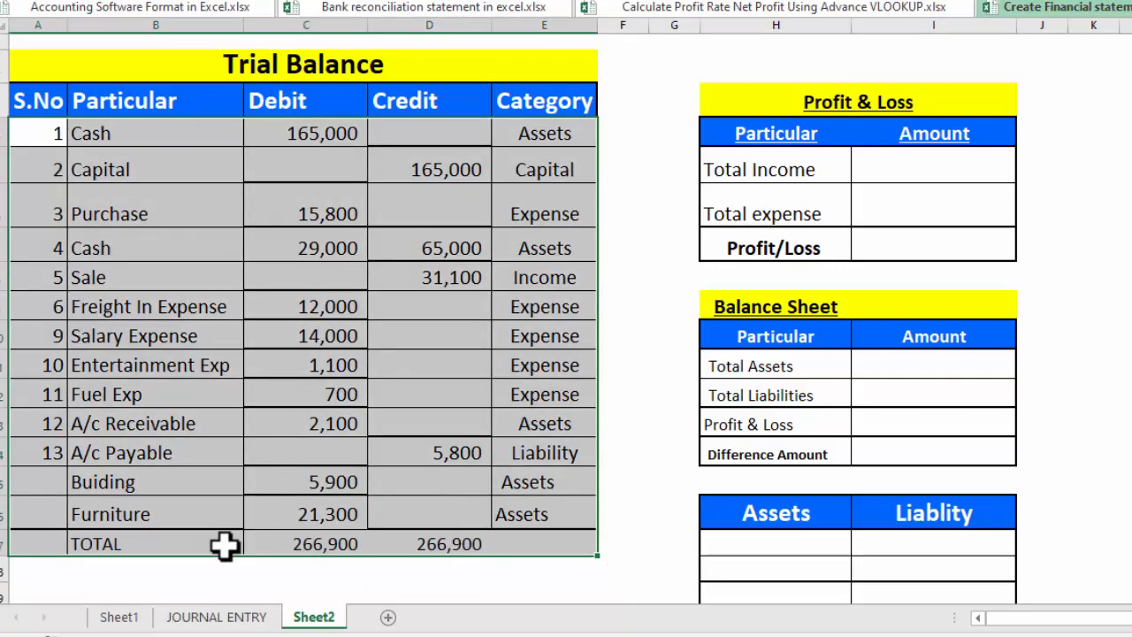
drag(139, 543, 421, 551)
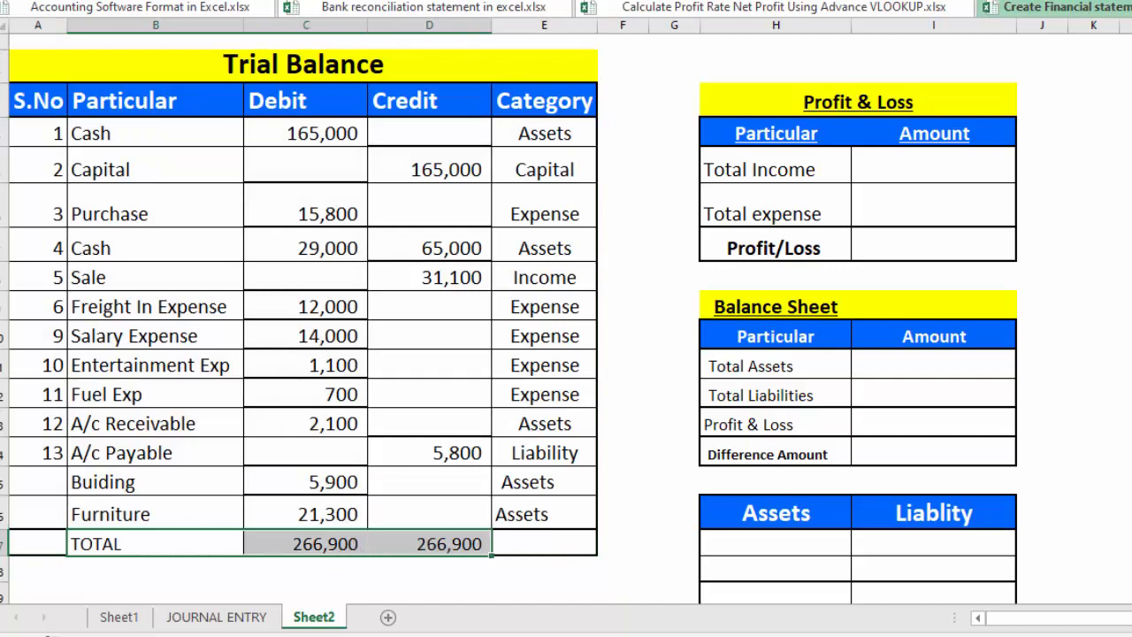
key(ctrl+b)
click(1129, 277)
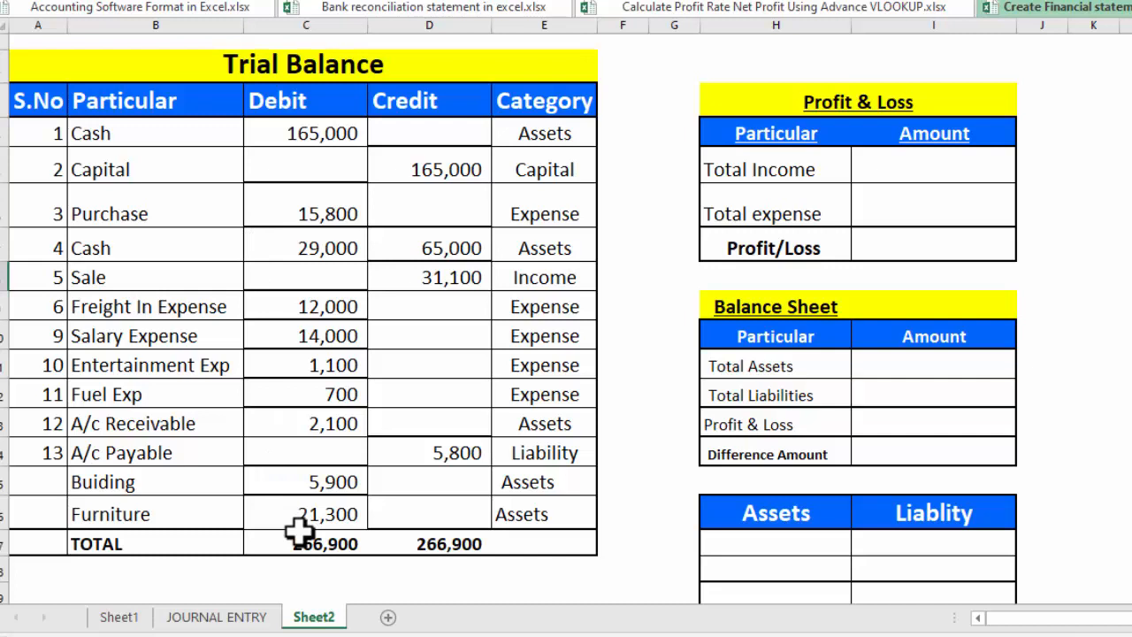
- Enter a SUMIF in the Total Income amount using range B4:B16, criterion H5 and sum range D4:D16
click(908, 160)
text(=)
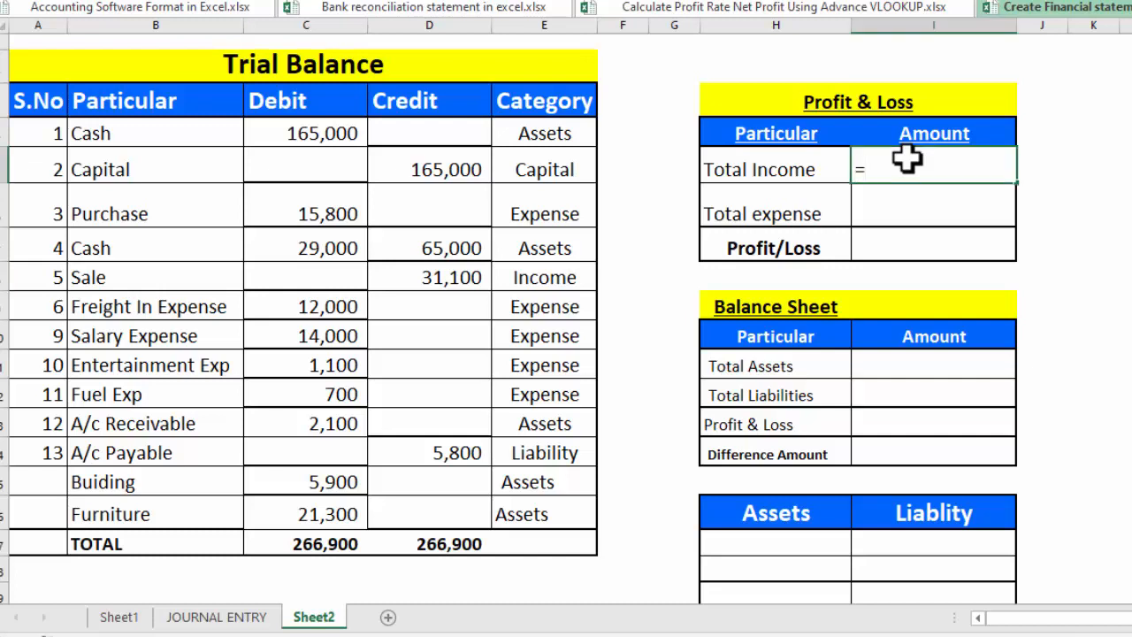
text(SUMIF()
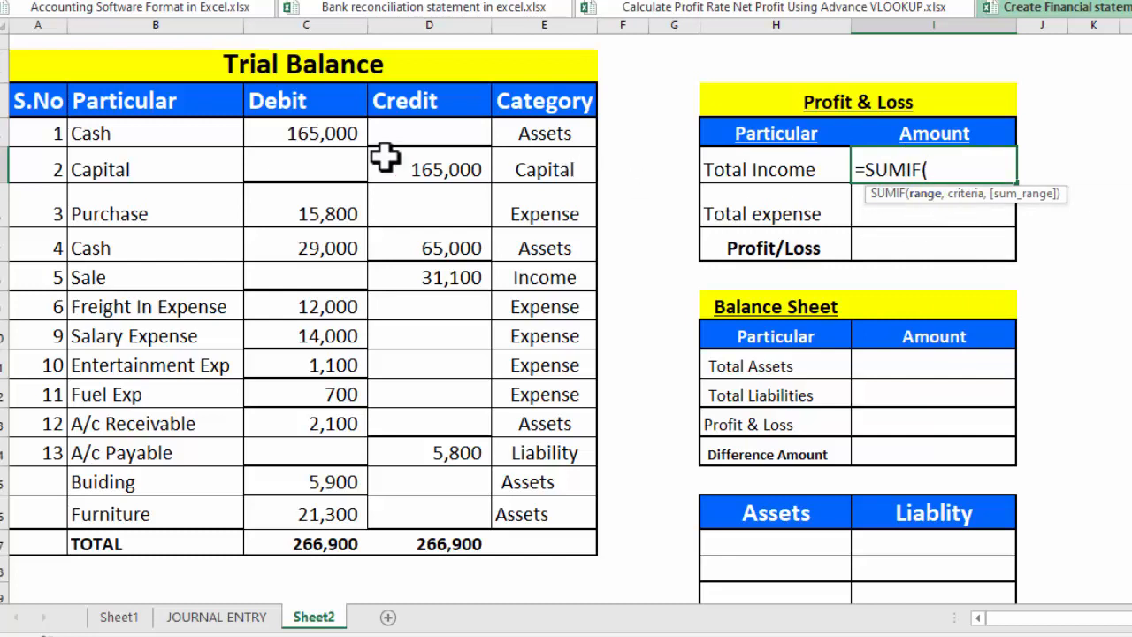
drag(150, 133, 146, 512)
text(,)
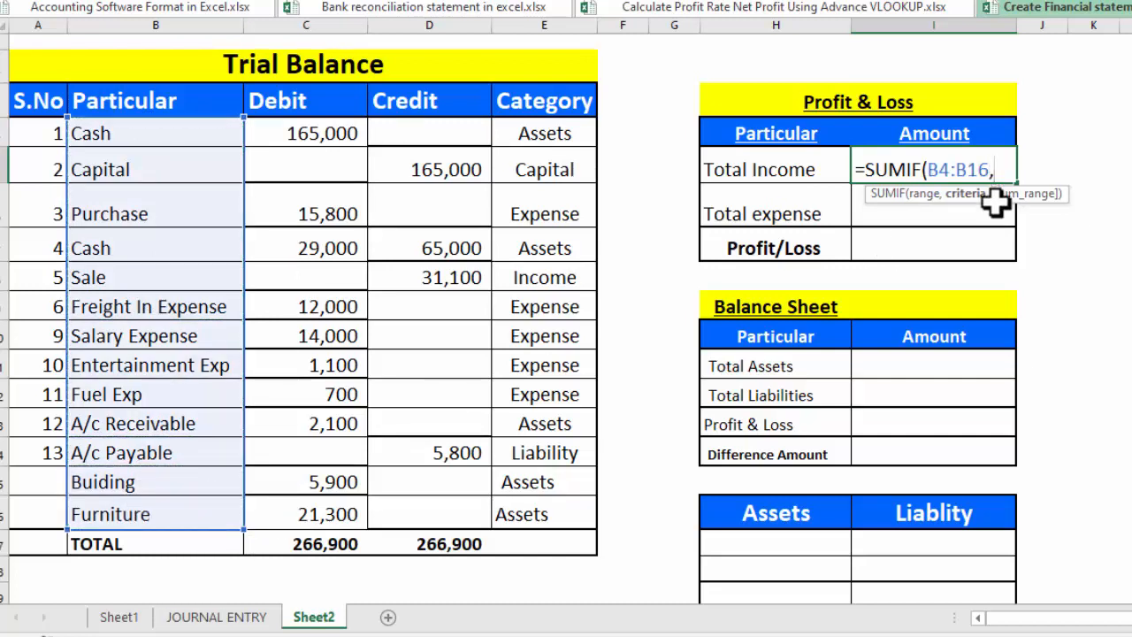
click(811, 168)
text(,)
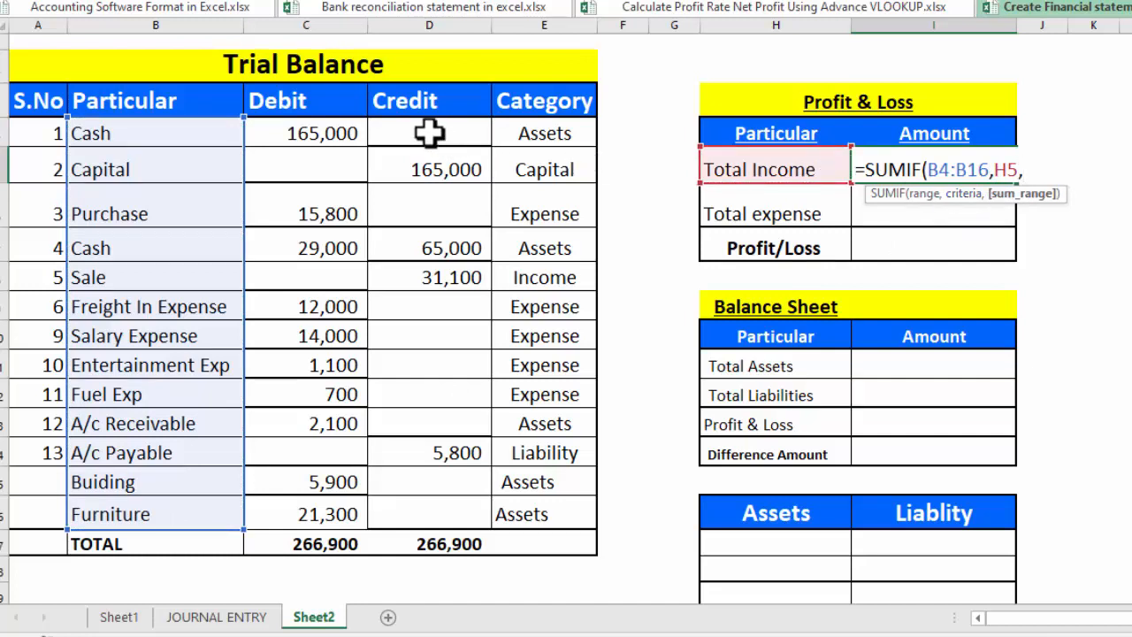
drag(429, 132, 433, 367)
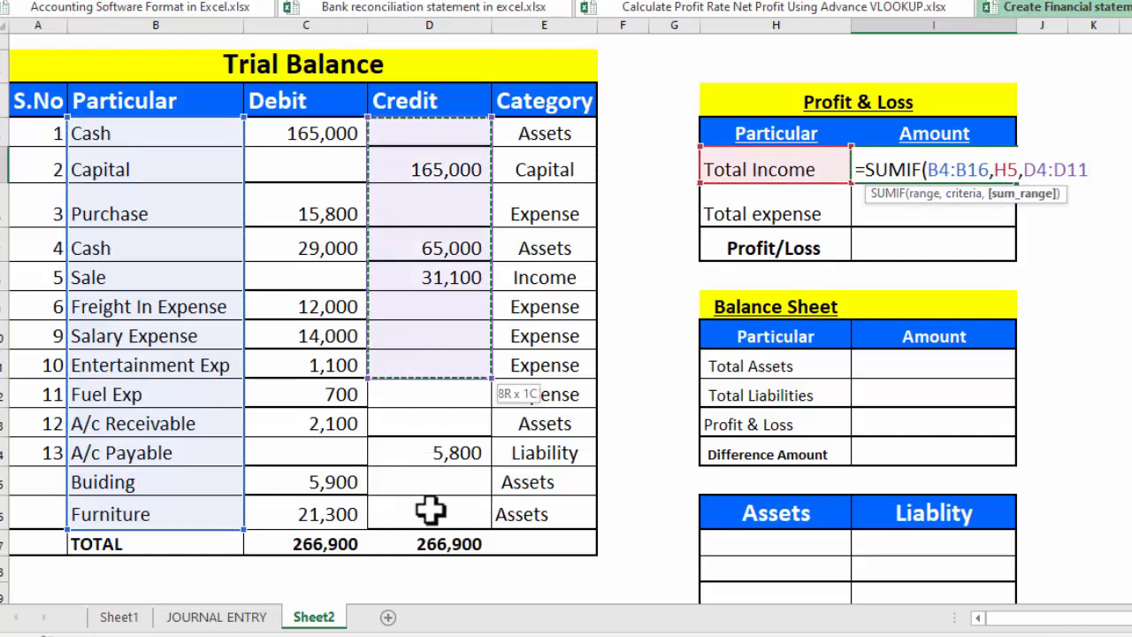
drag(431, 509, 430, 513)
text())
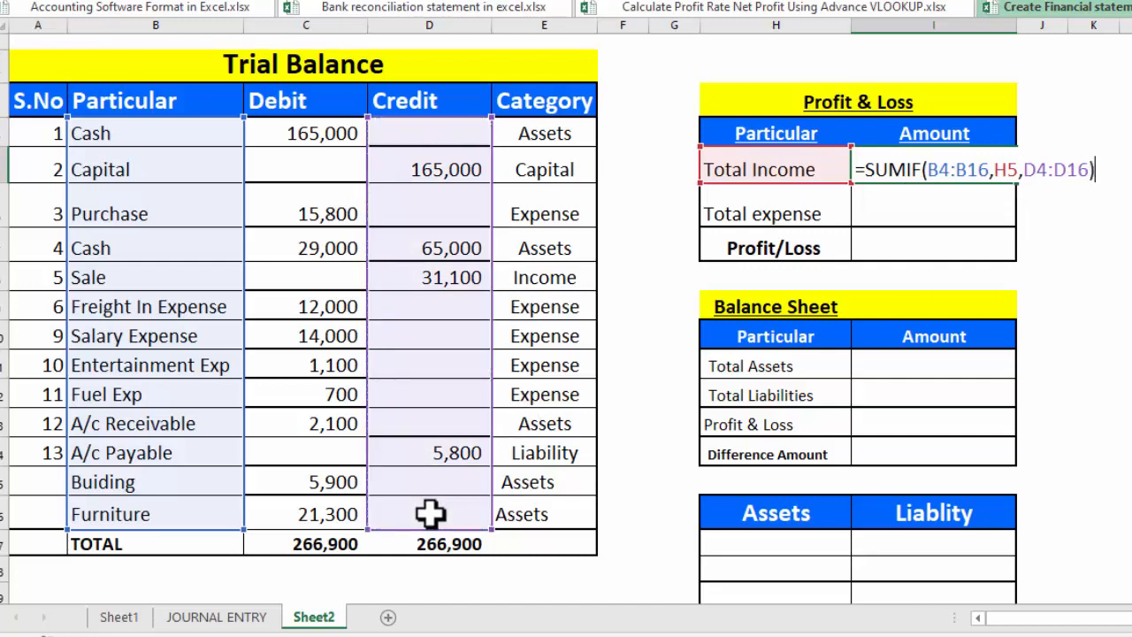
key(Return)
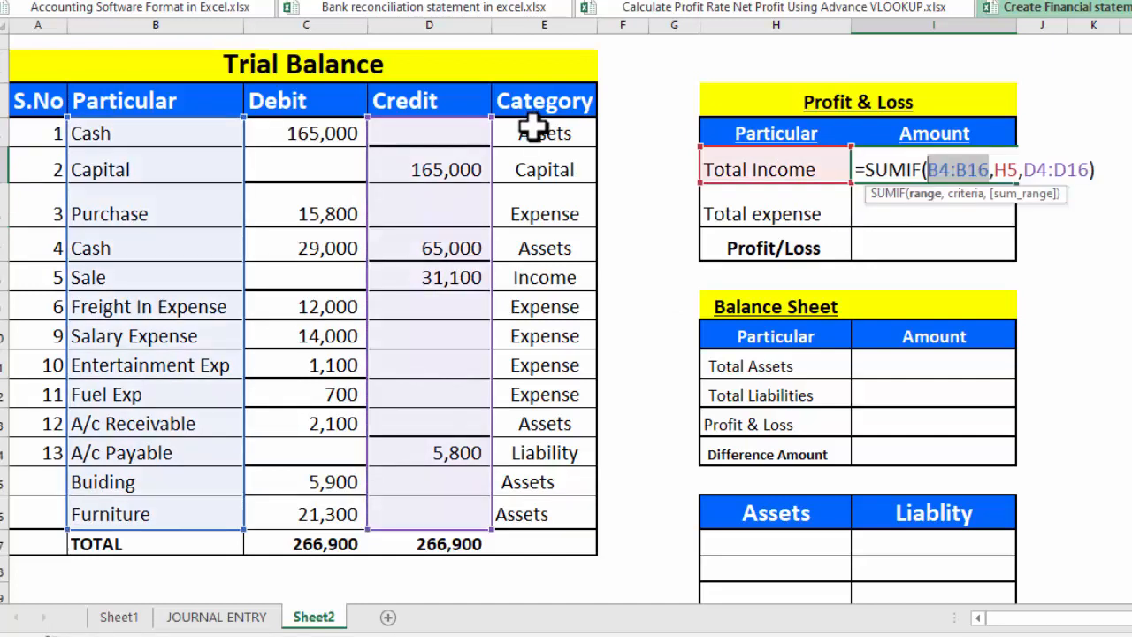
- Change the Total Income SUMIF's criteria range to the Category cells E4:E16
drag(530, 128, 534, 514)
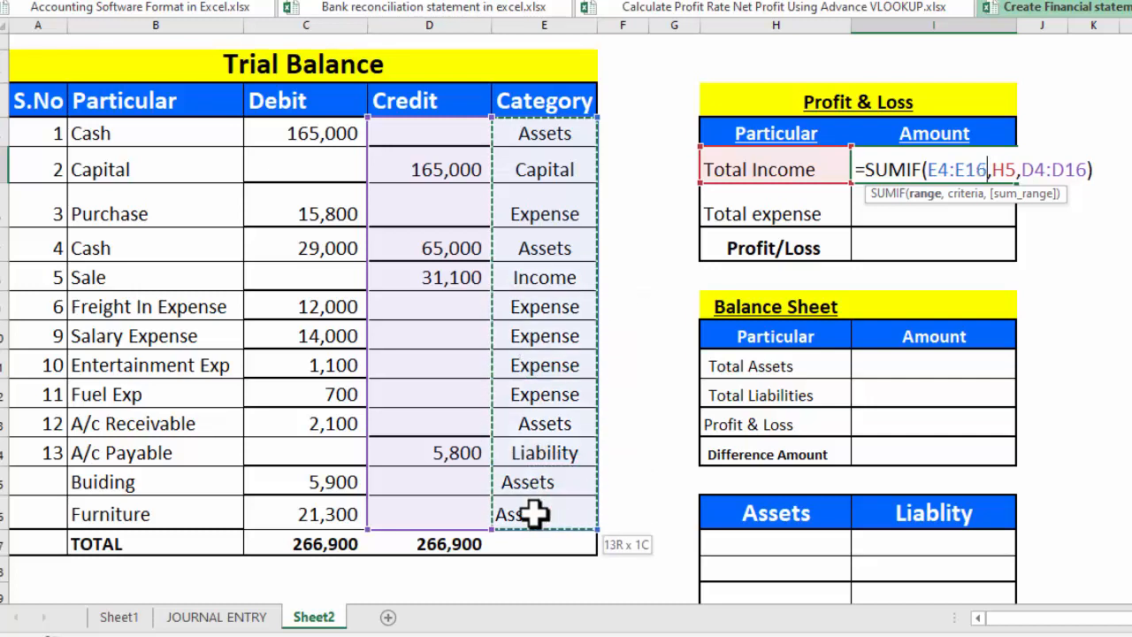
click(1099, 171)
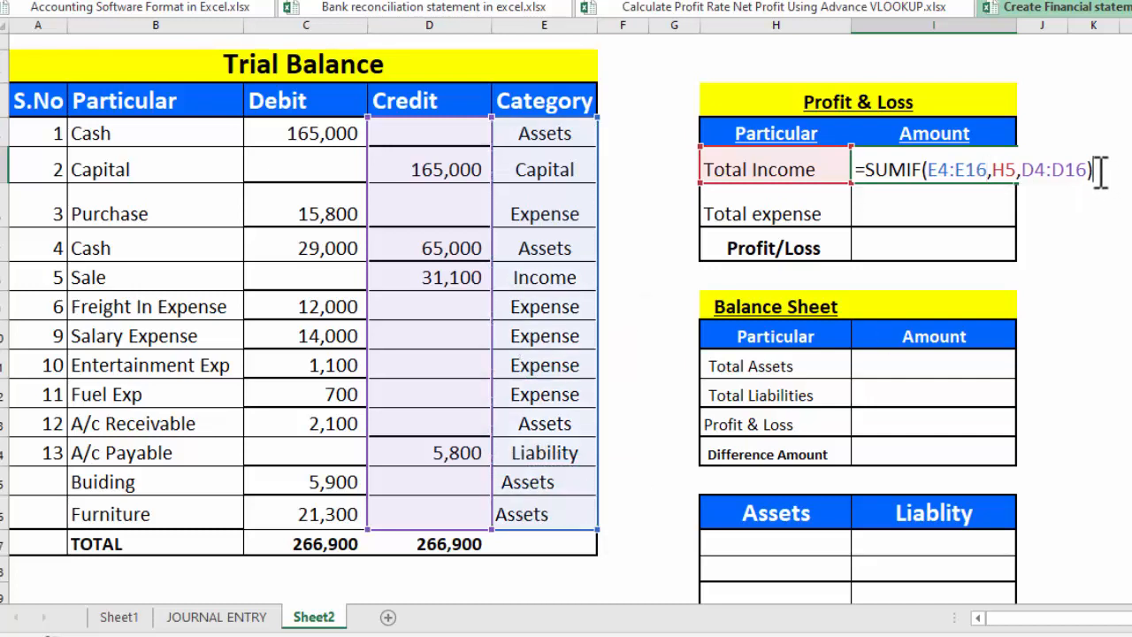
key(Return)
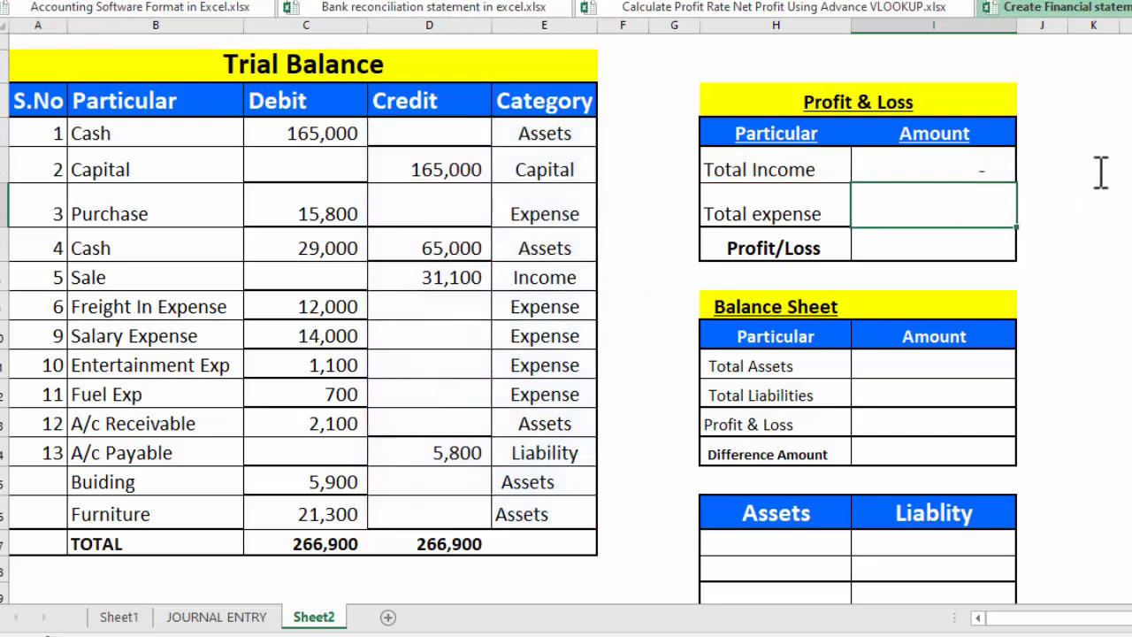
- Shorten the Total Income and Total expense labels in the Profit & Loss table to Income and expense
click(775, 168)
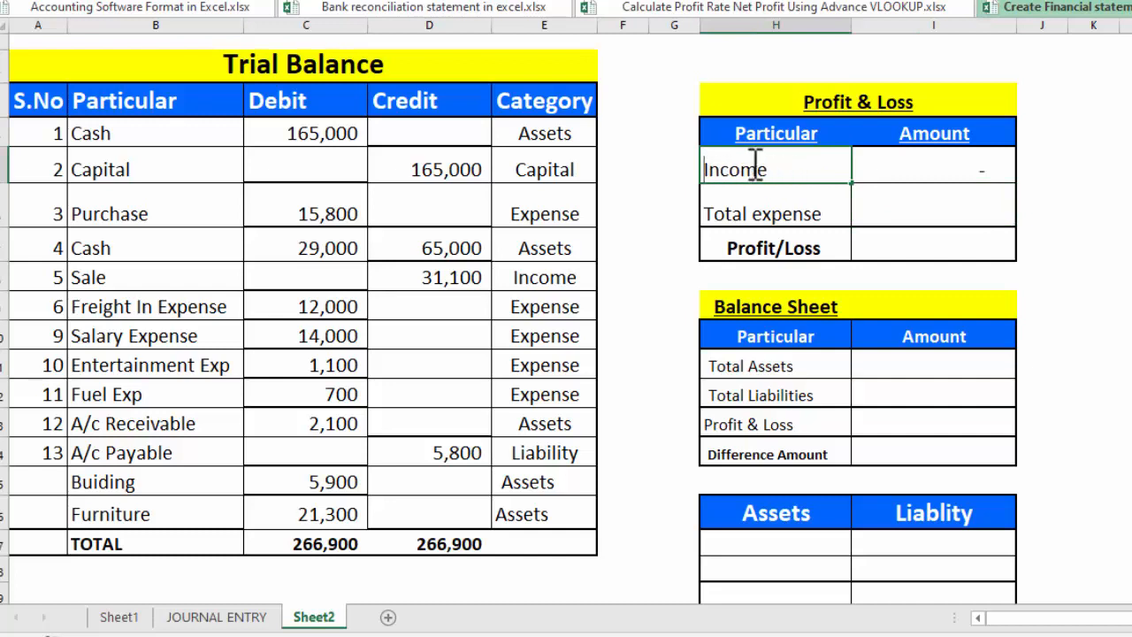
click(1006, 245)
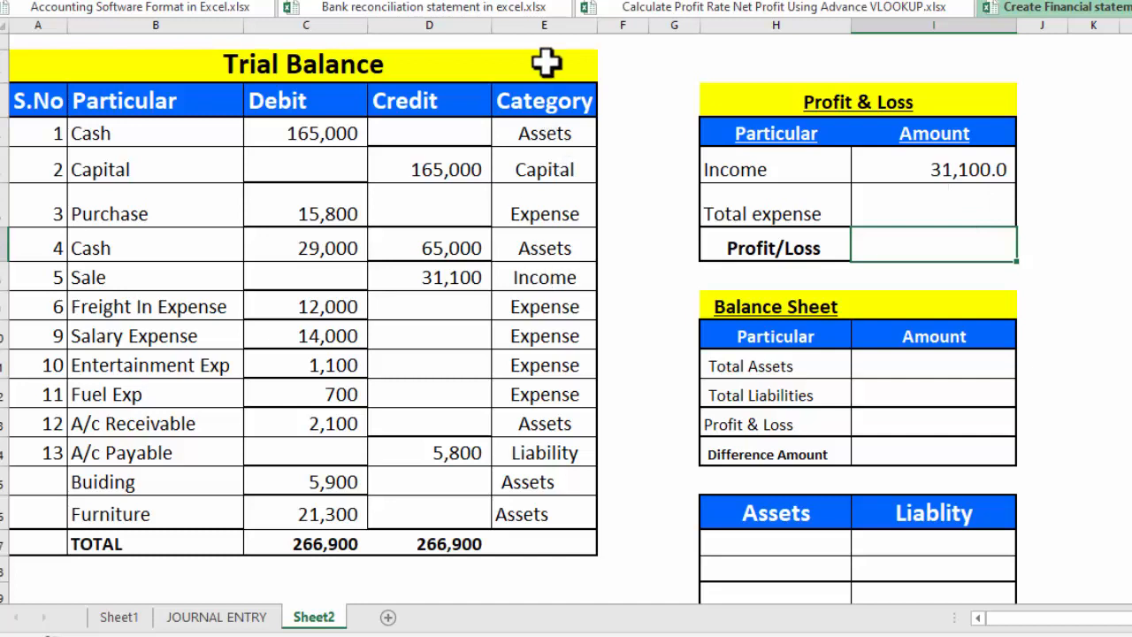
click(495, 536)
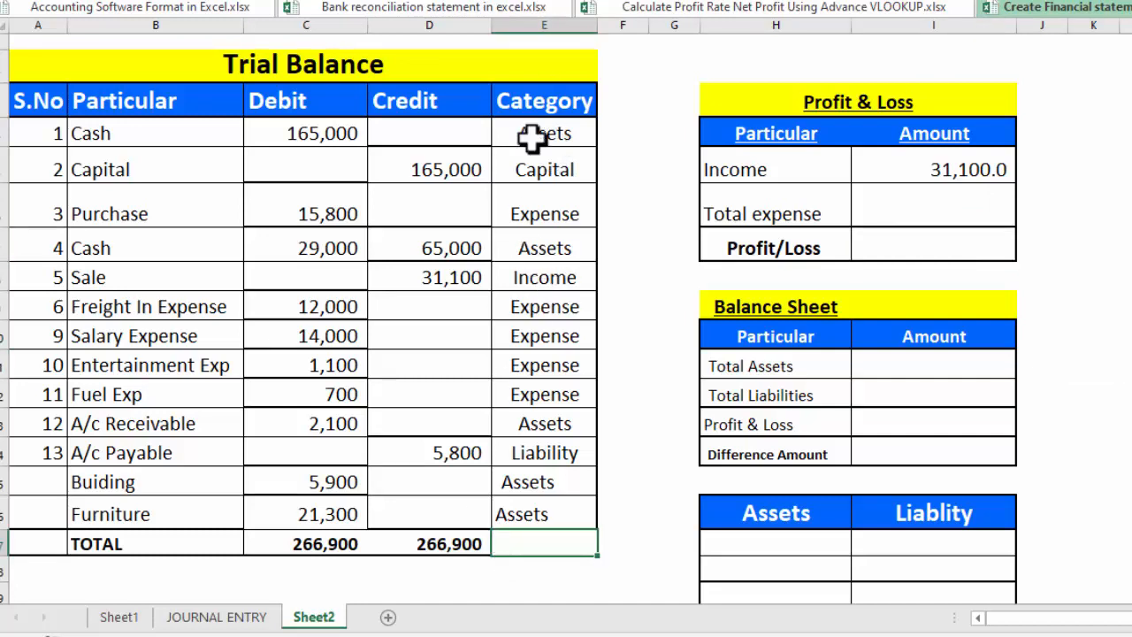
click(929, 203)
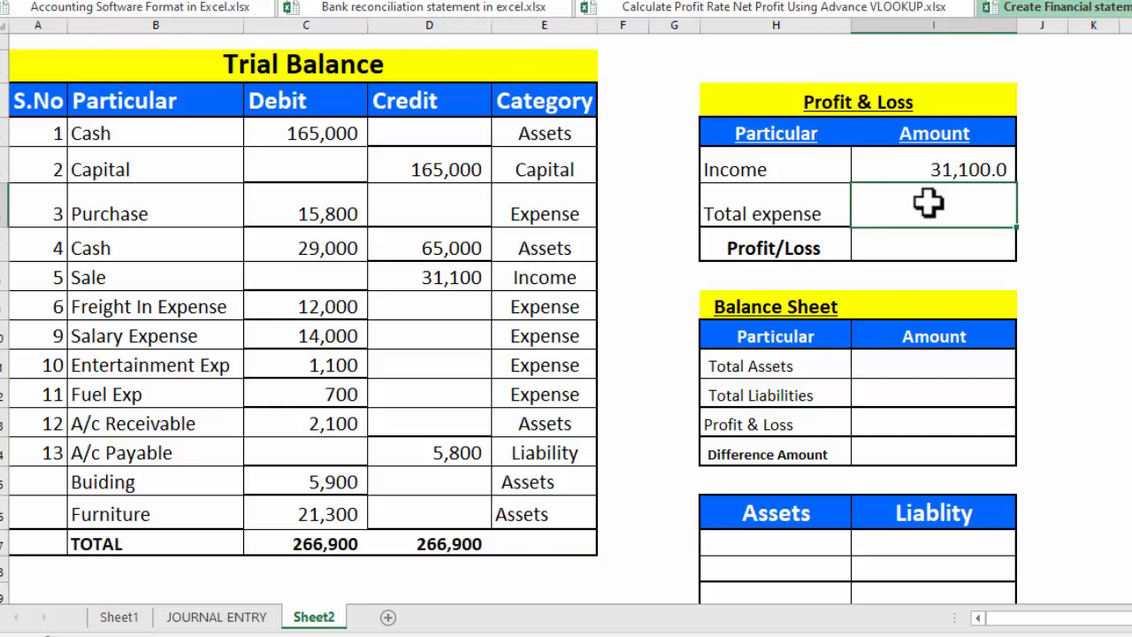
click(758, 212)
text(expense)
- Copy the Income amount's SUMIF into the expense amount cell and inspect its shifted ranges
click(946, 175)
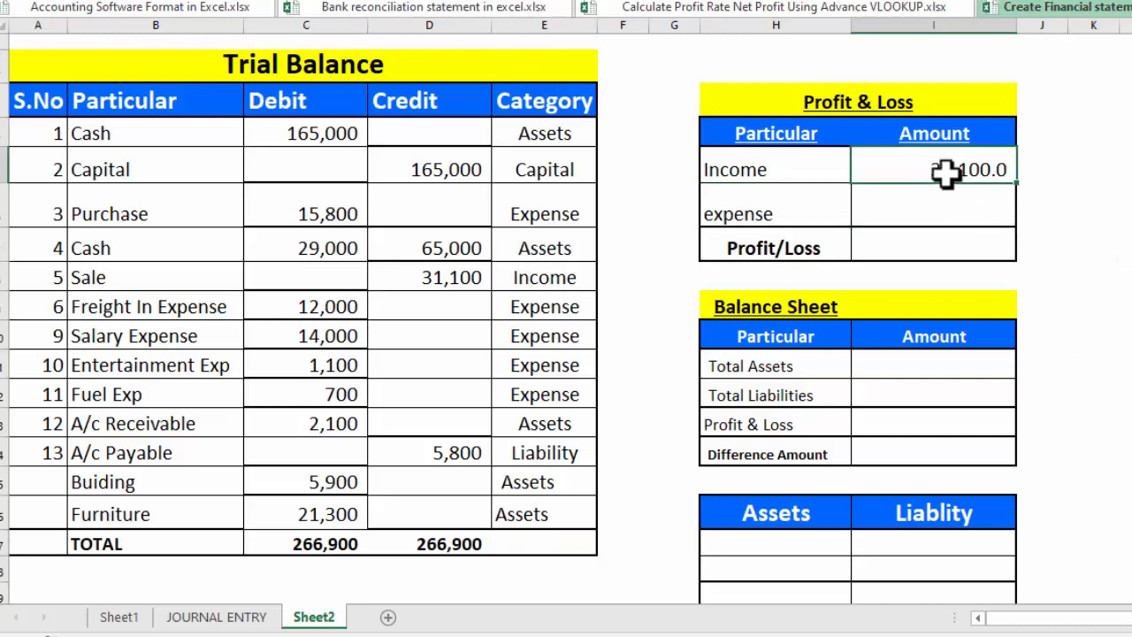
key(ctrl+c)
click(945, 219)
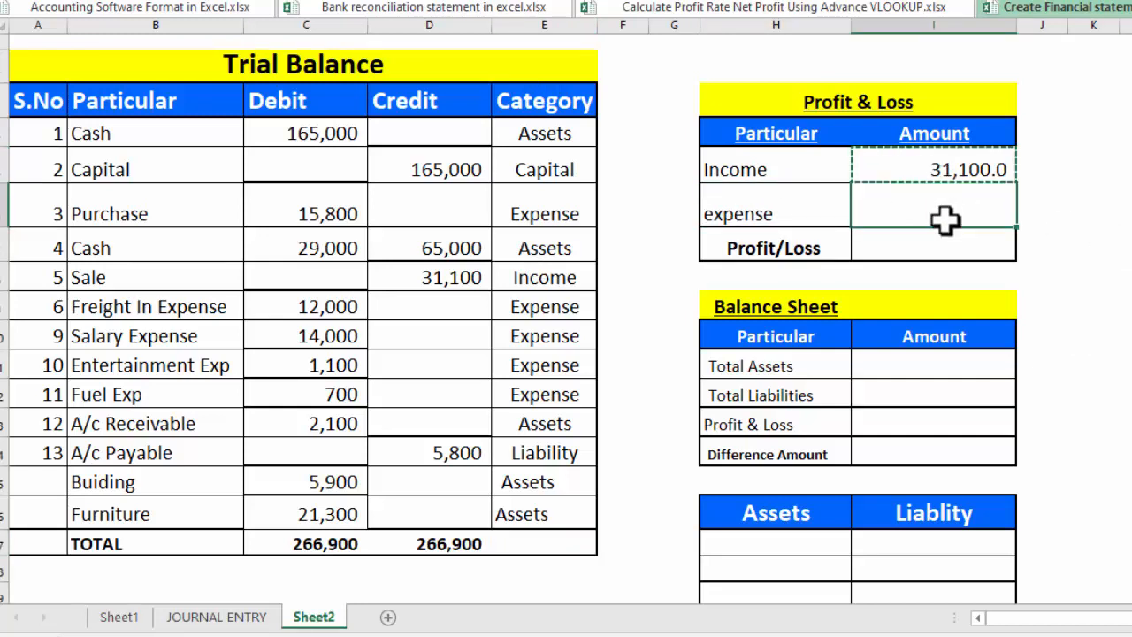
key(ctrl+v)
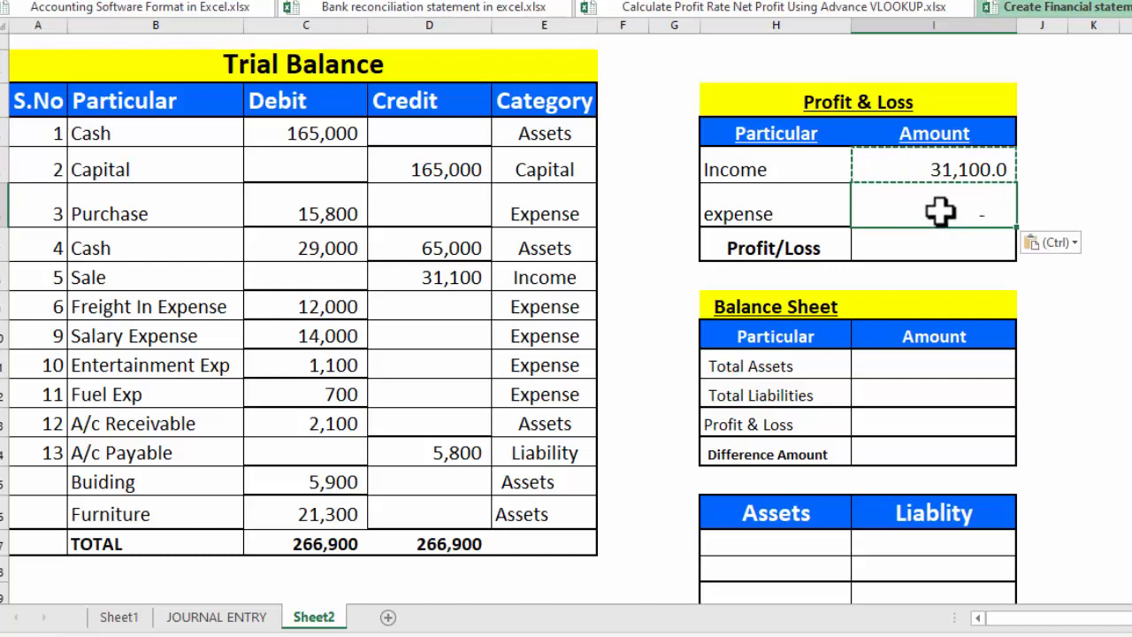
key(Escape)
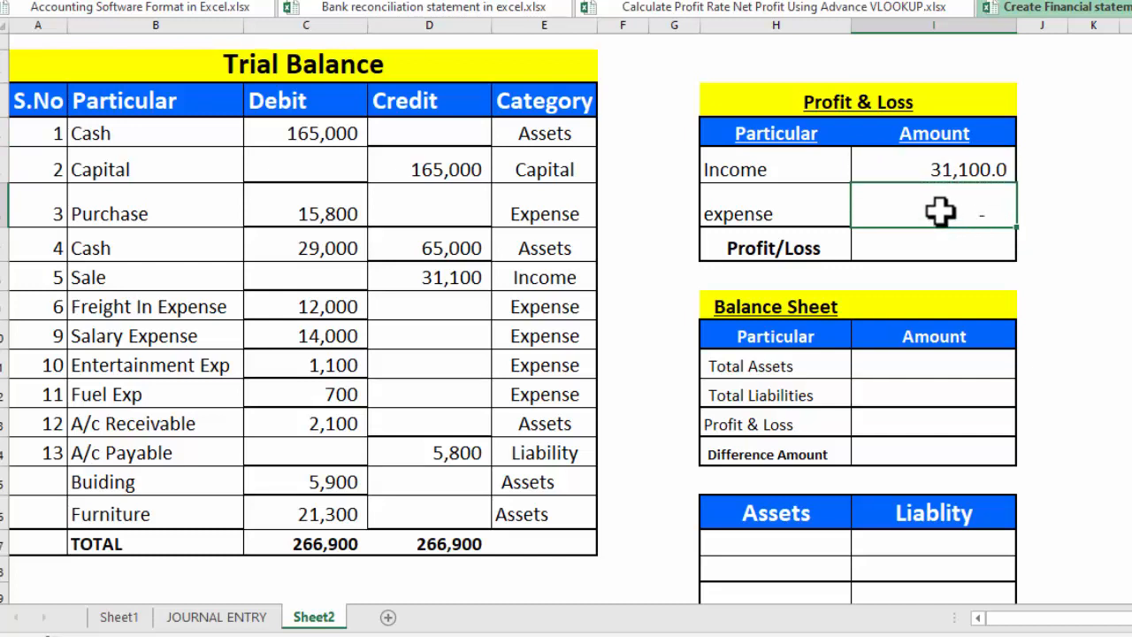
double_click(940, 210)
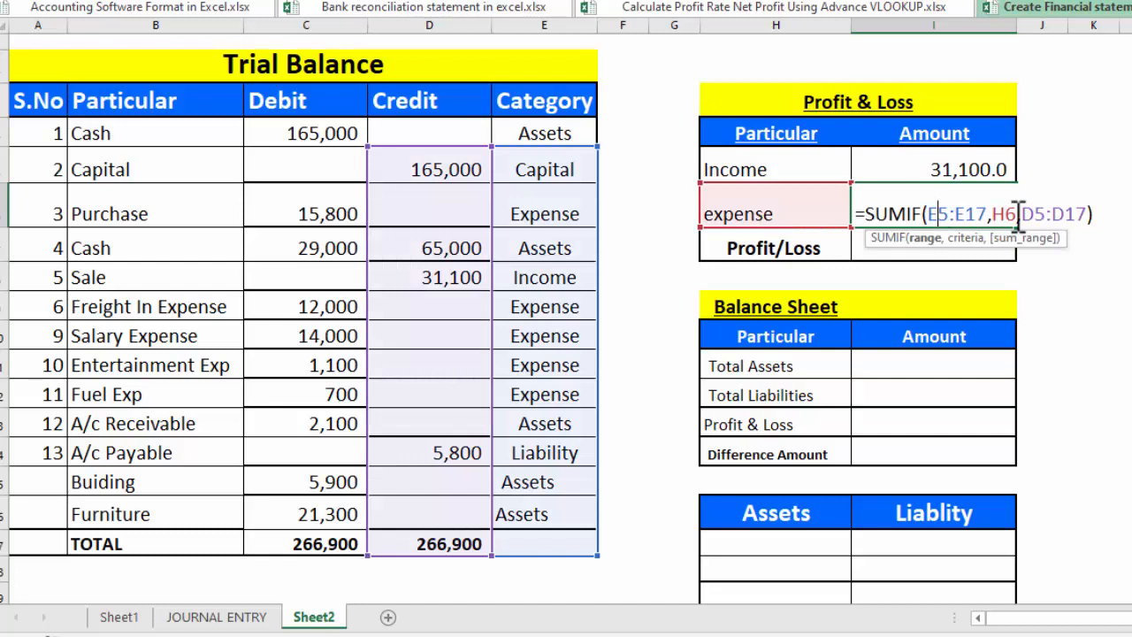
key(Escape)
- Enter =SUMIF(E4:E16,H6,C4:C16) as the expense amount in the Profit & Loss table
text(=SUMI)
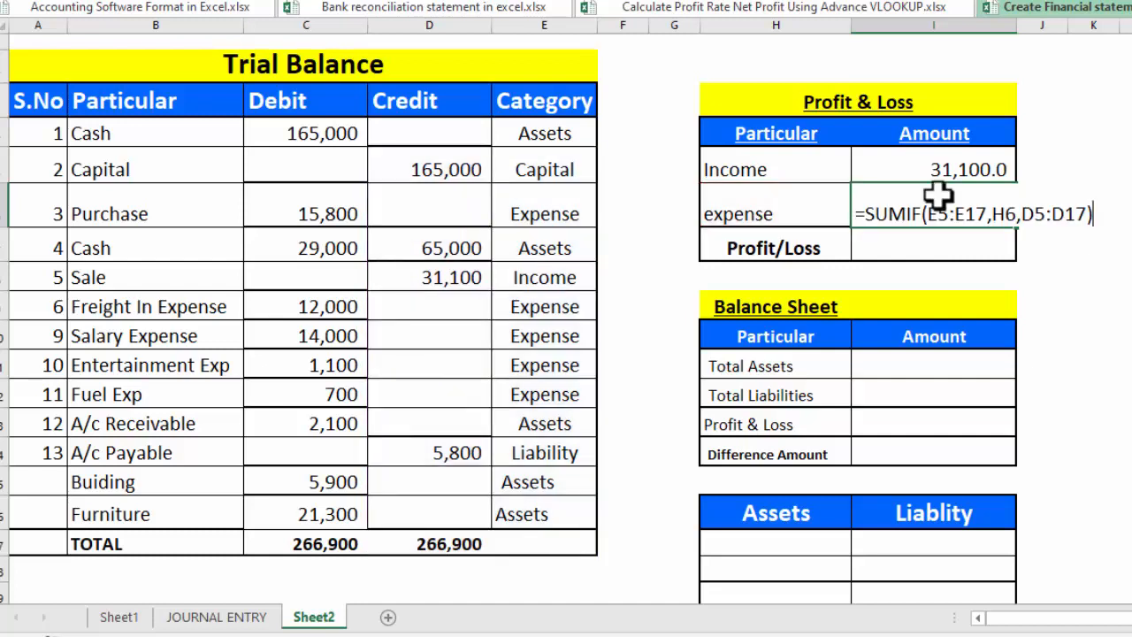
text(F()
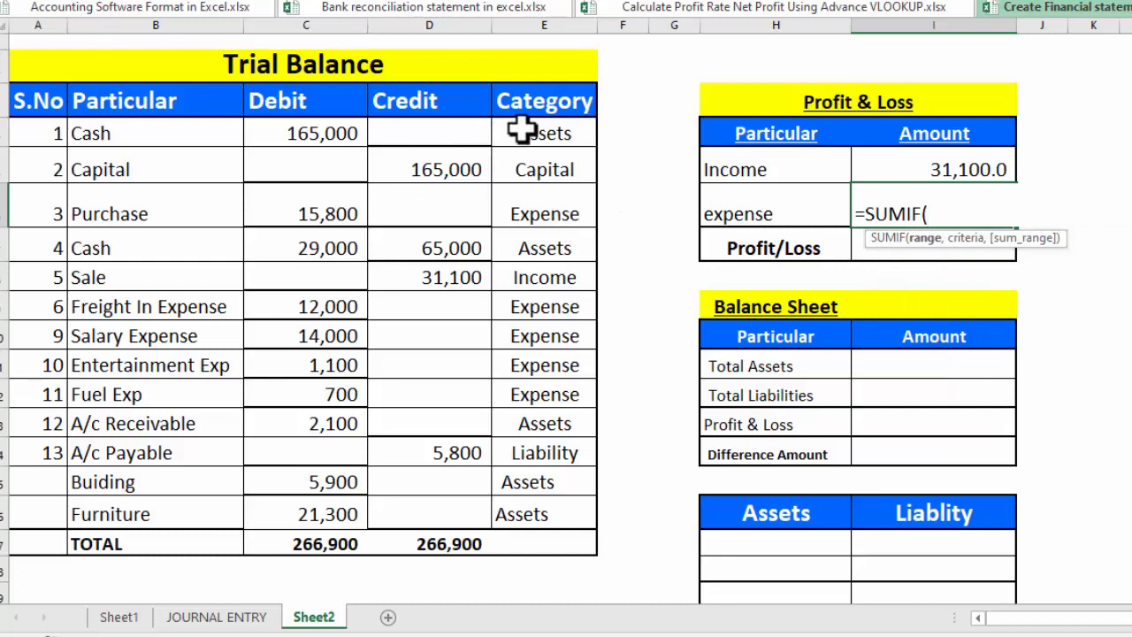
drag(522, 132, 532, 509)
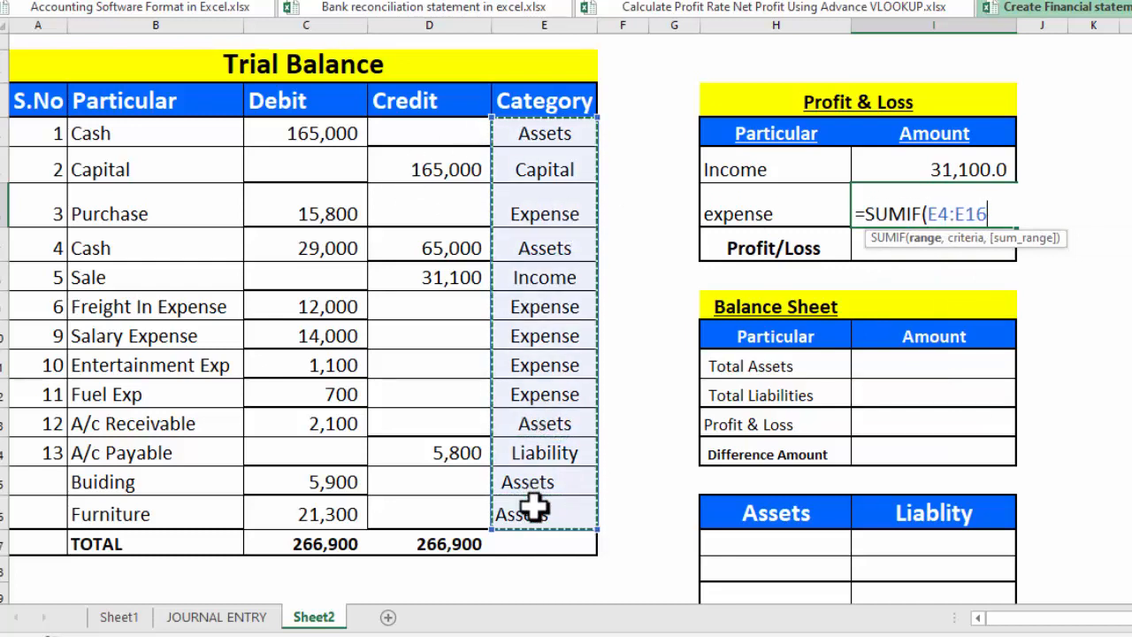
text(,)
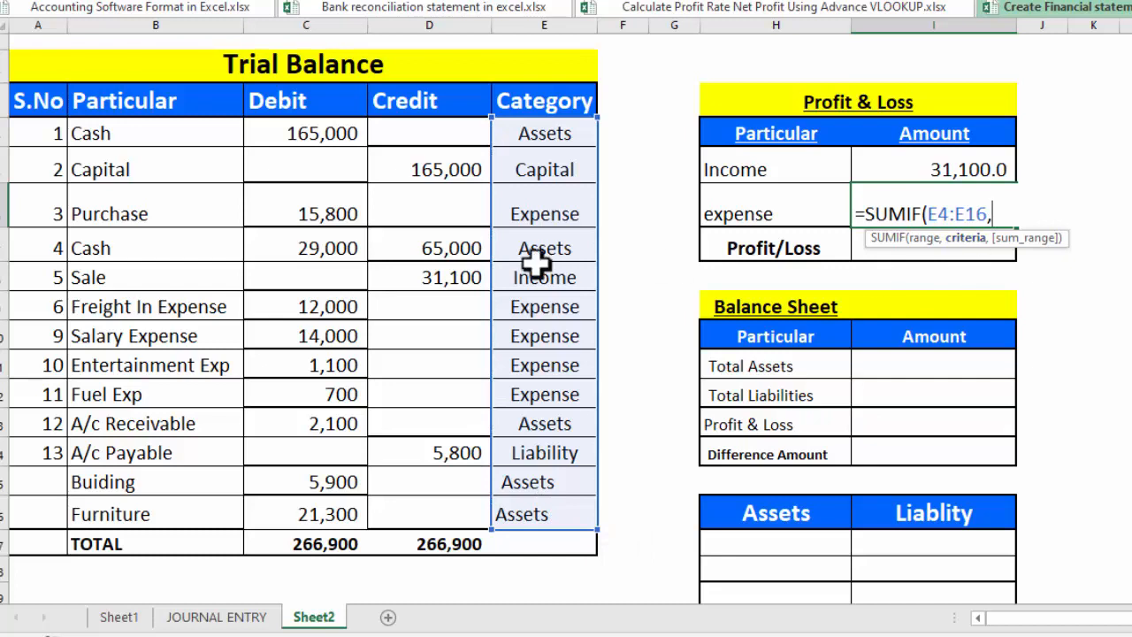
click(717, 210)
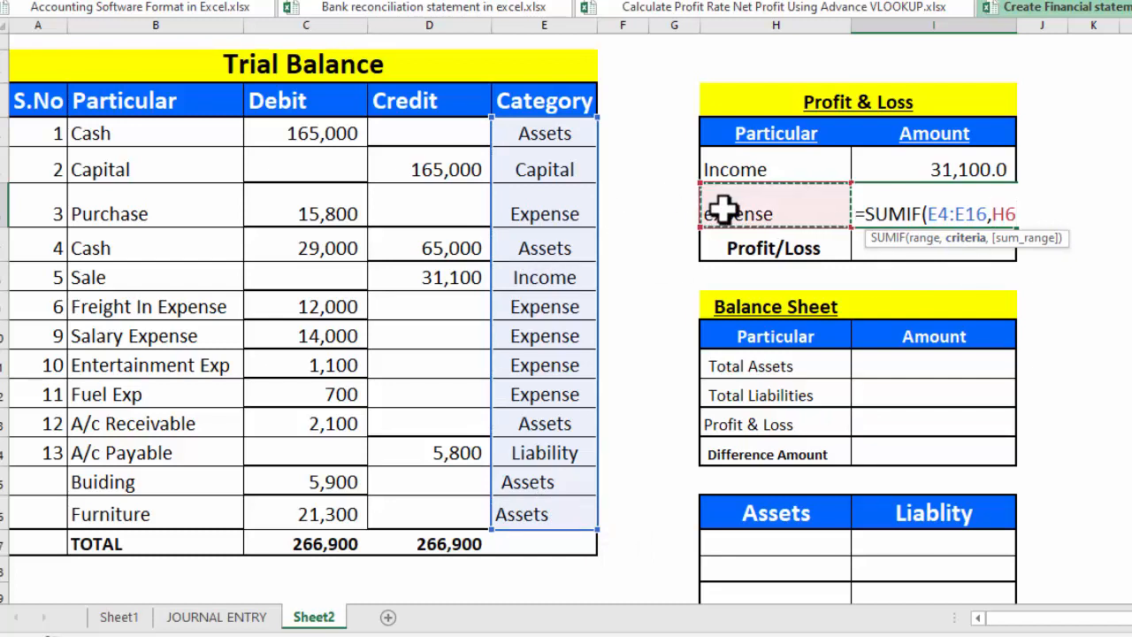
text(,)
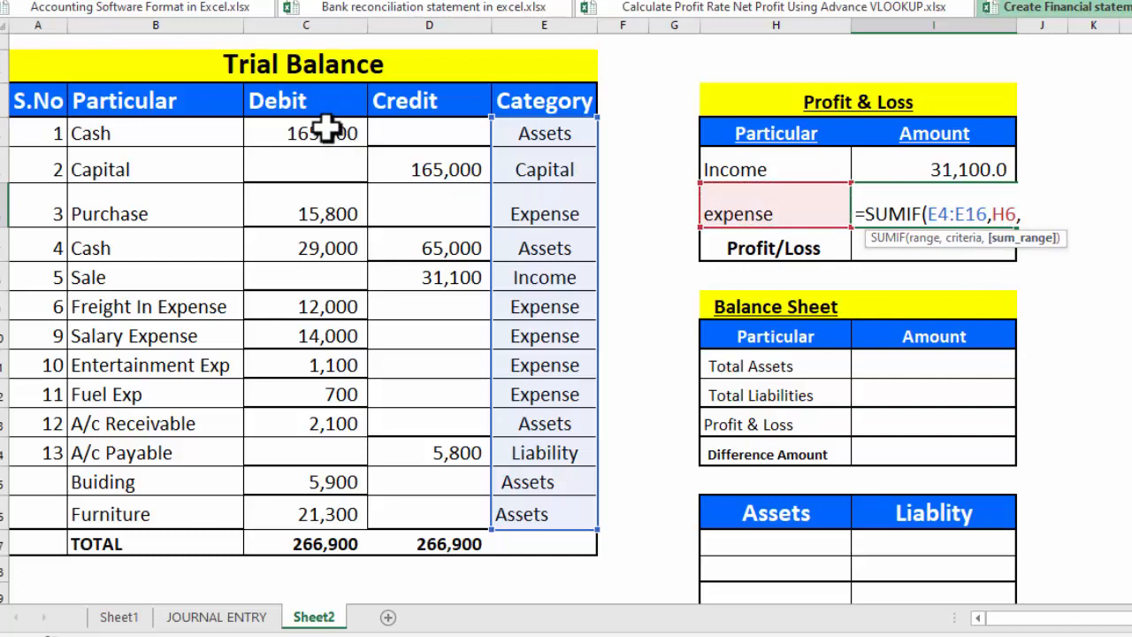
drag(327, 130, 316, 511)
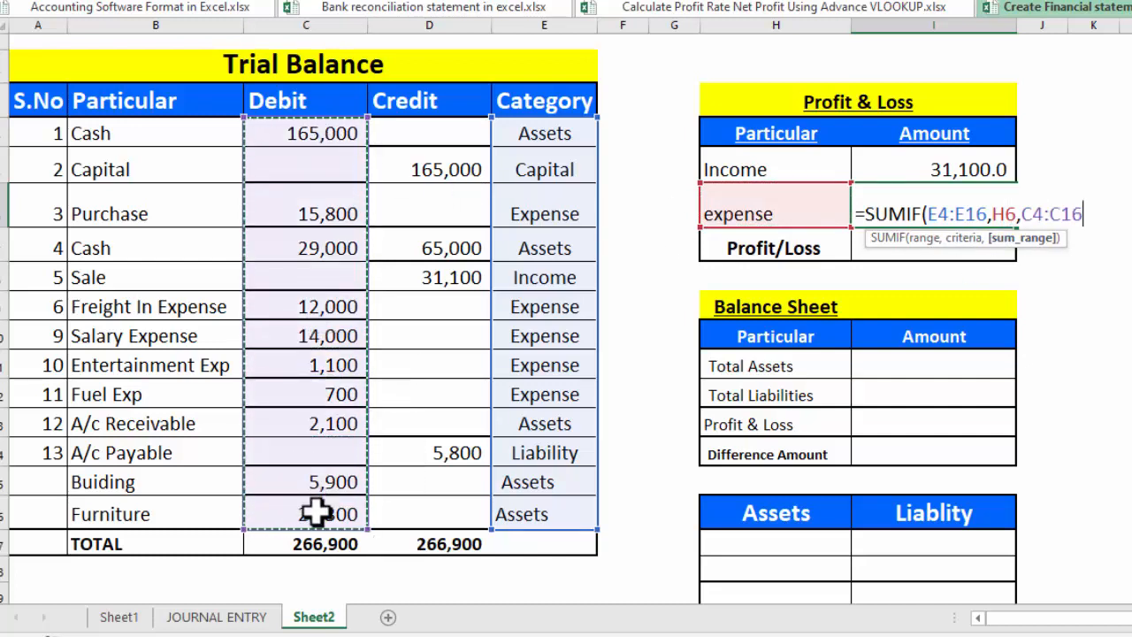
text())
key(Return)
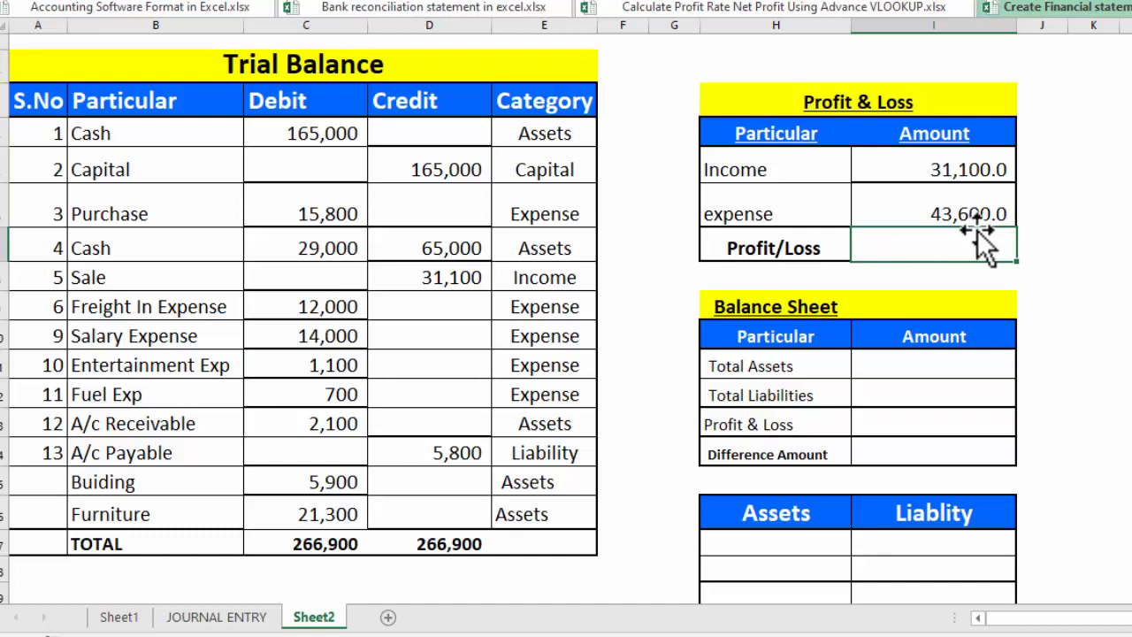
- In the JOURNAL ENTRY sheet's 3-Aug-22 Cash sale, set the Cash debit and the Sale credit to 60,000, and return to Sheet2
key(ctrl+Page_Up)
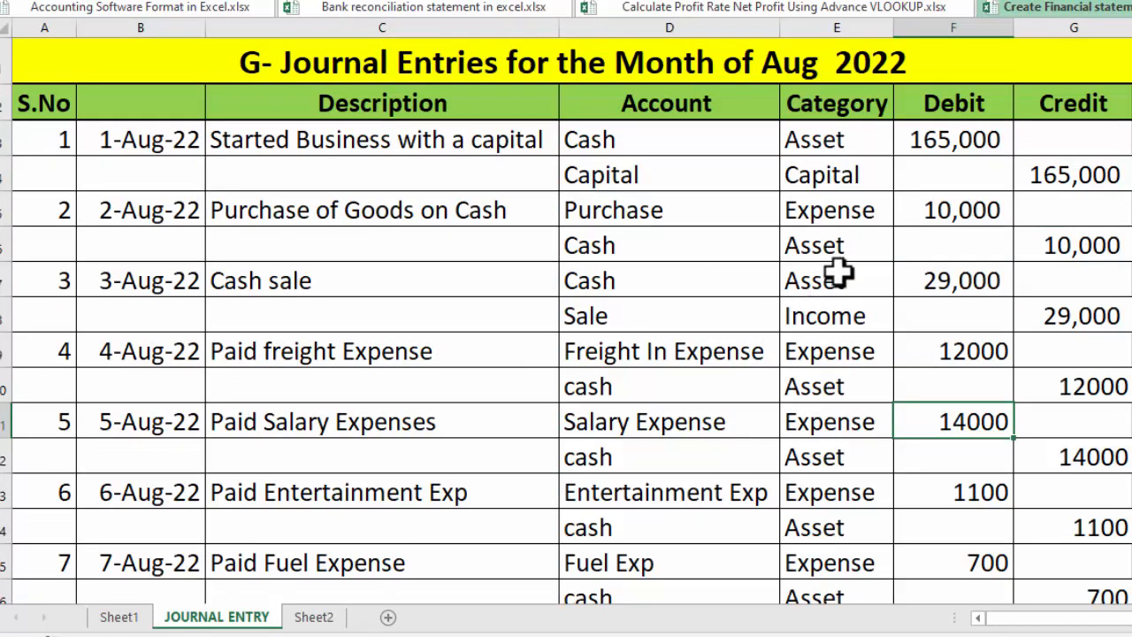
click(945, 281)
text(60000)
click(1024, 316)
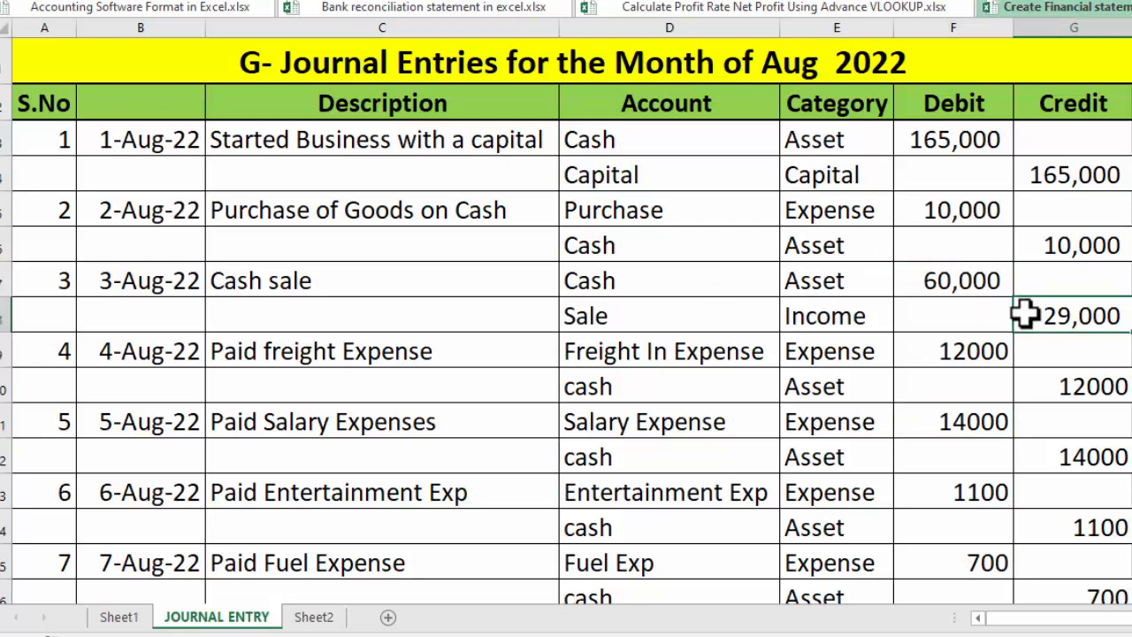
key(Delete)
click(313, 618)
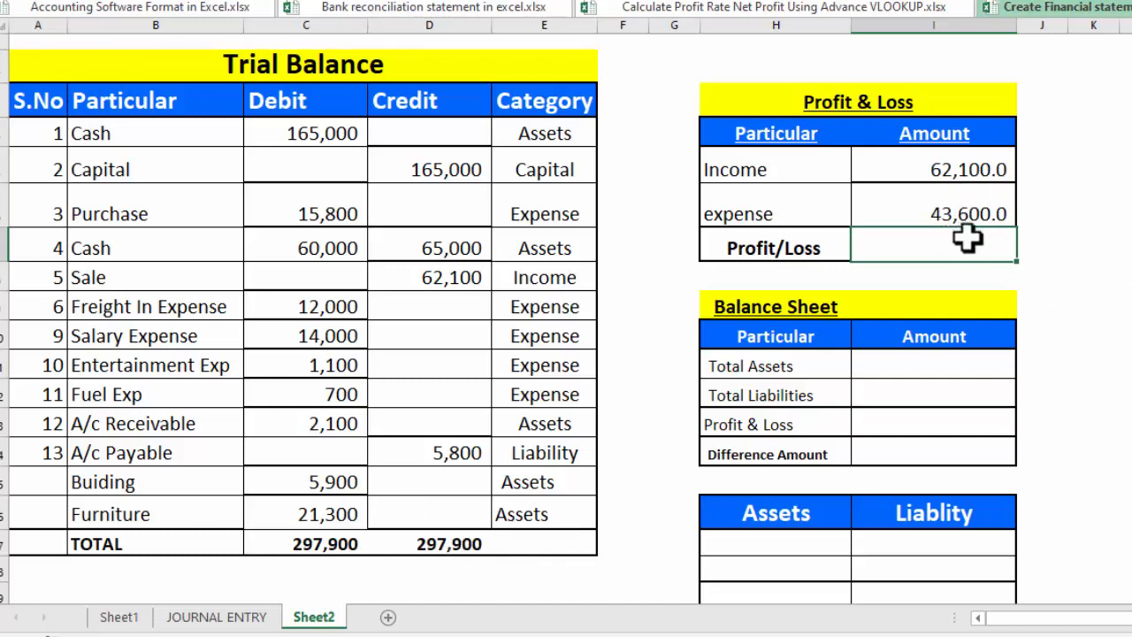
- Calculate Profit/Loss by subtracting the expense amount from the Income amount, =I5-I6
click(976, 165)
text(-)
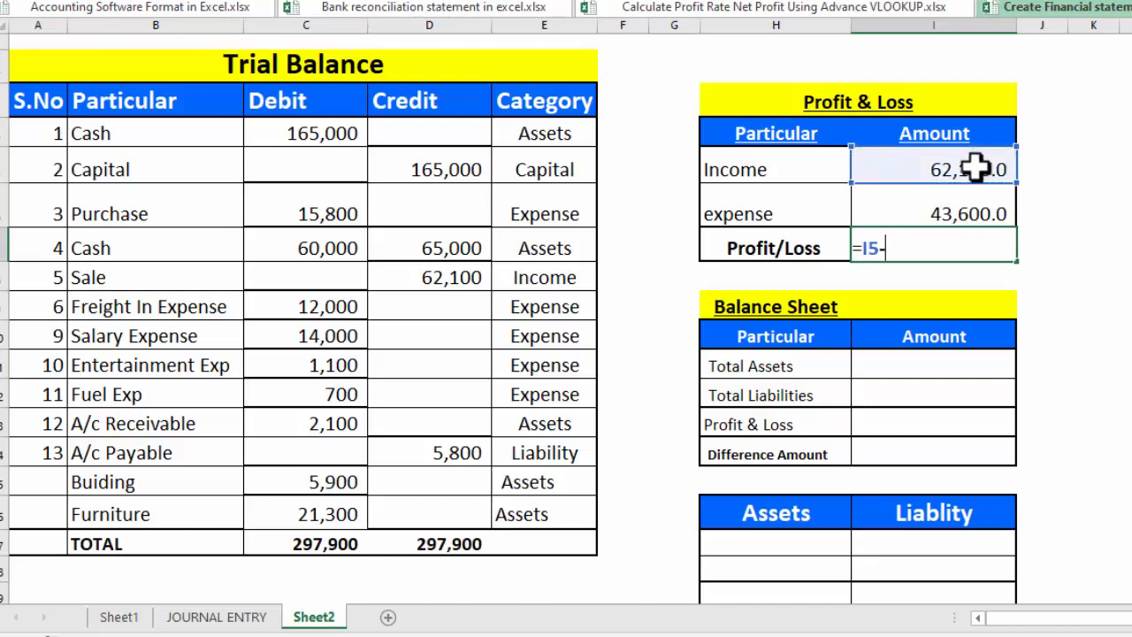
click(968, 203)
key(Return)
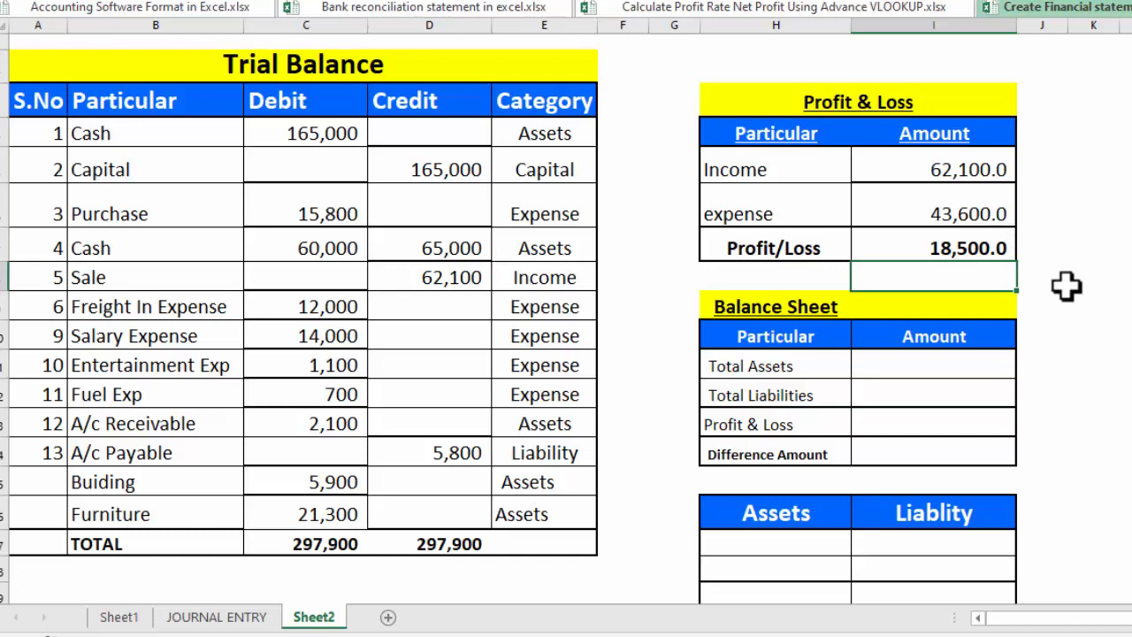
click(942, 369)
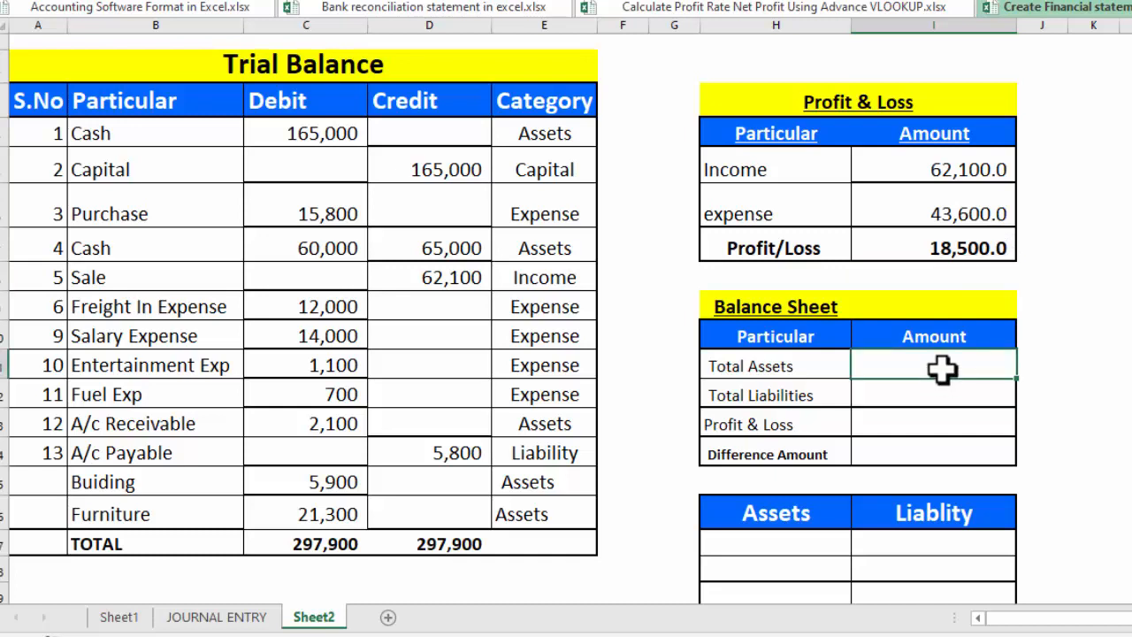
click(942, 393)
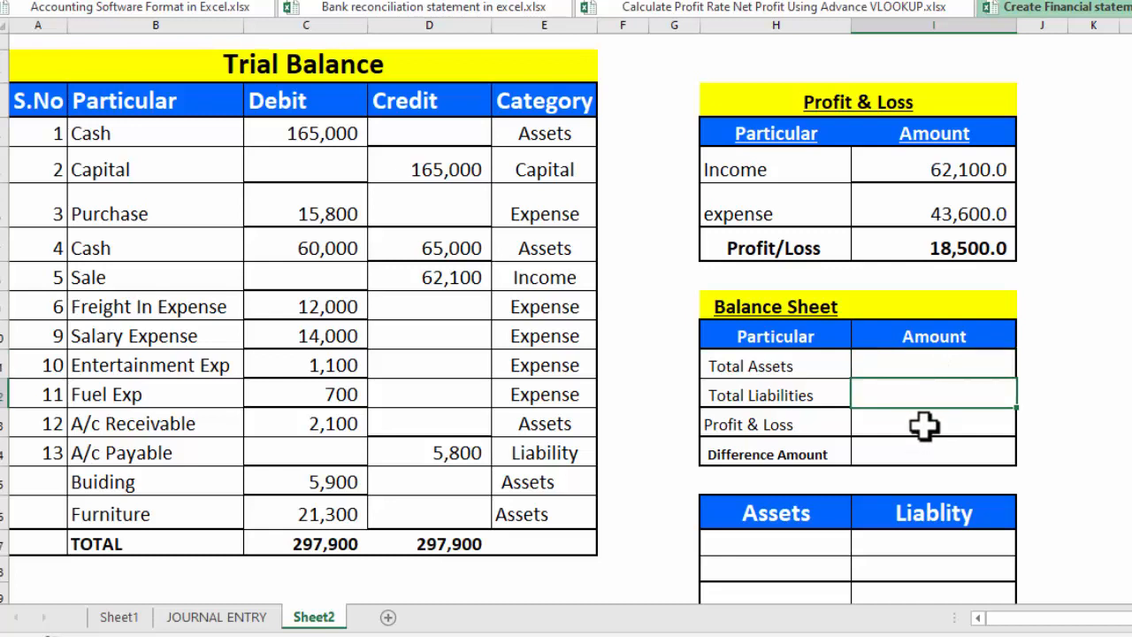
click(774, 544)
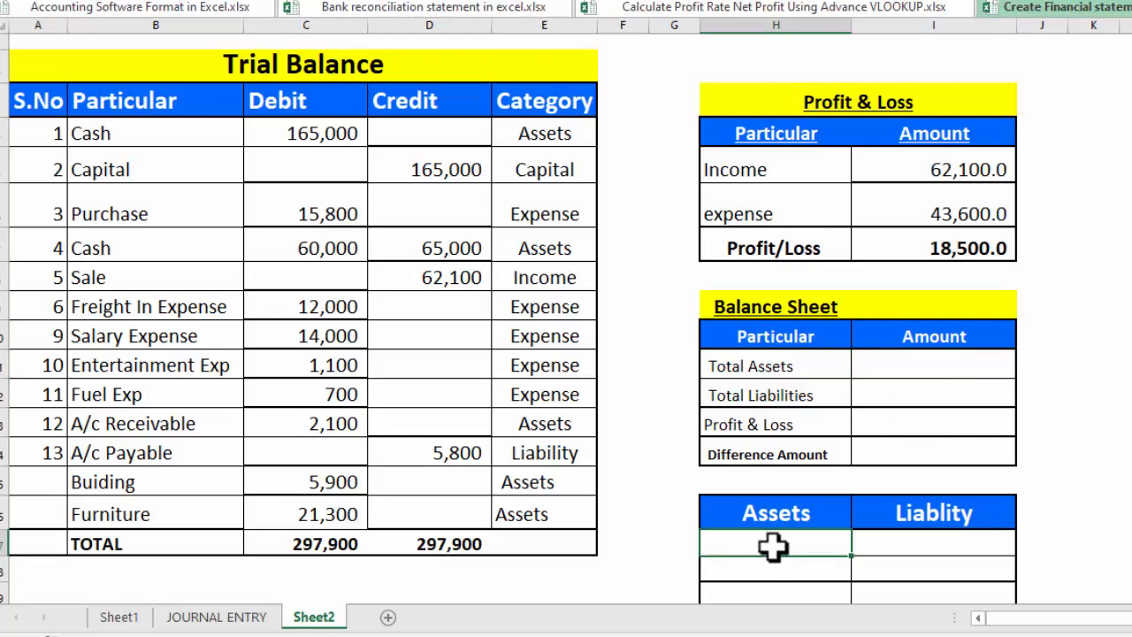
- Enter =SUMIF(E4:E16,H16,C4:C16) below the Assets heading to sum the debit amounts of the Assets category
text(=SUMIF)
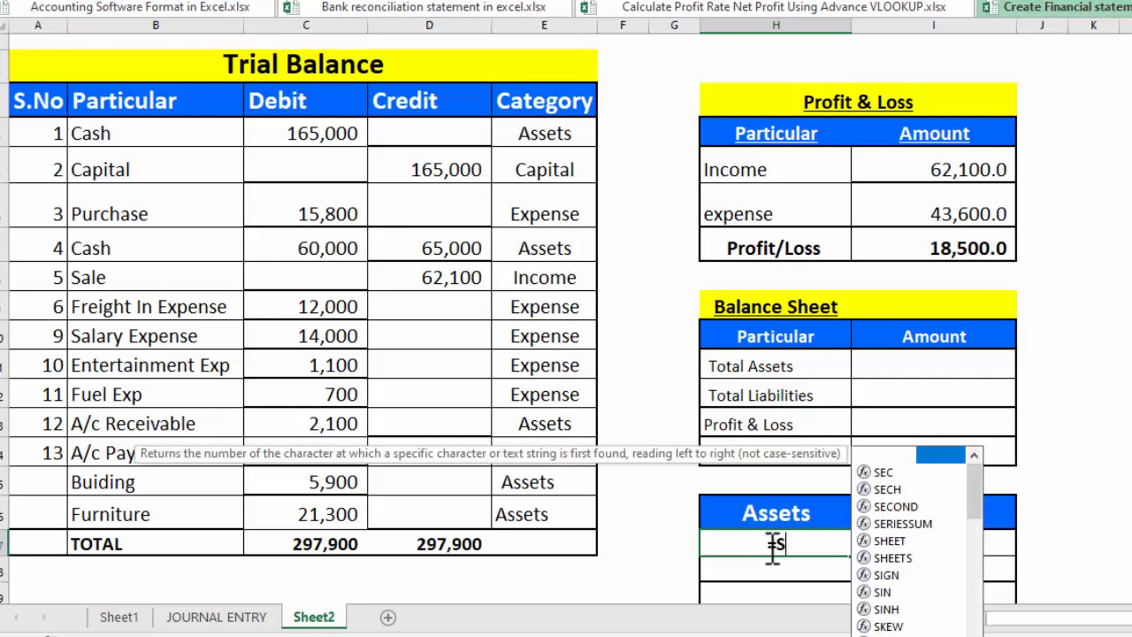
text(()
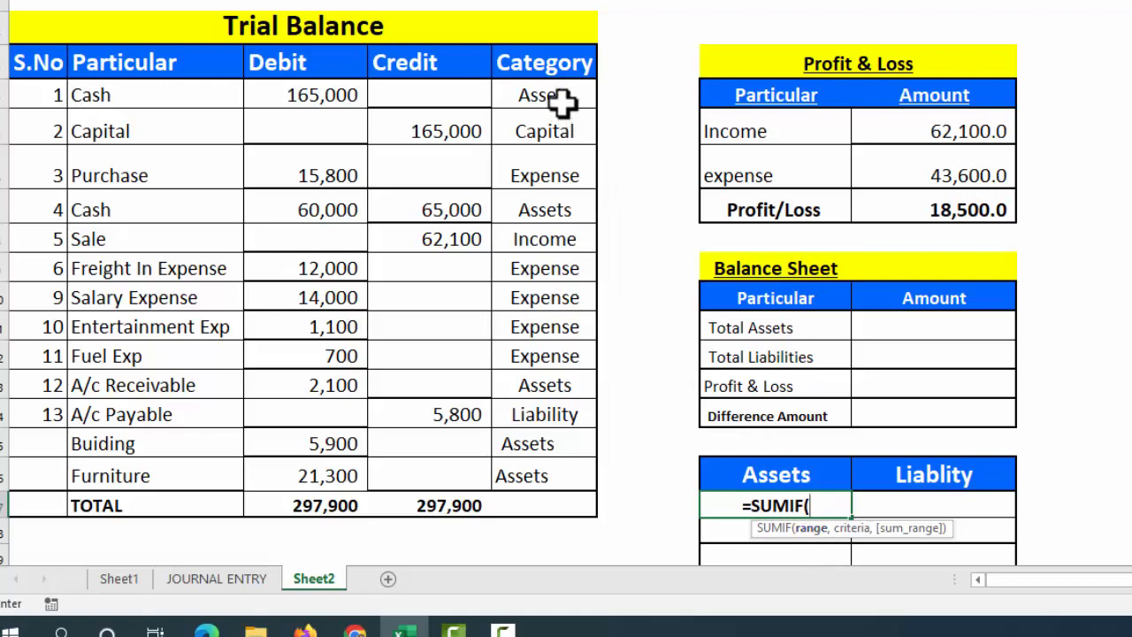
drag(560, 100, 546, 465)
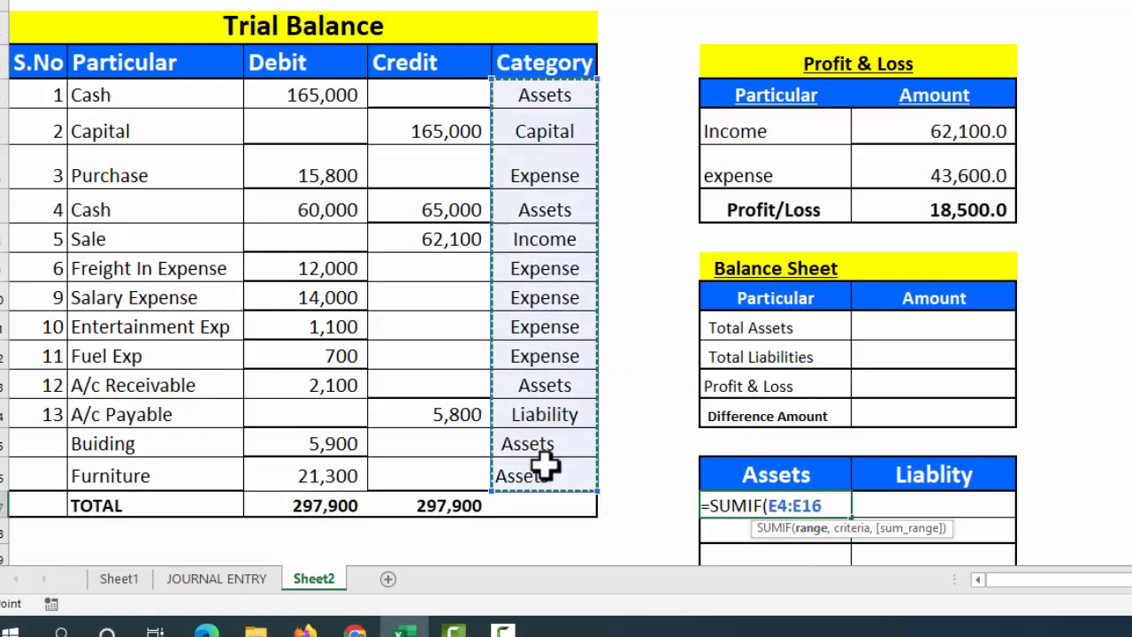
text(,)
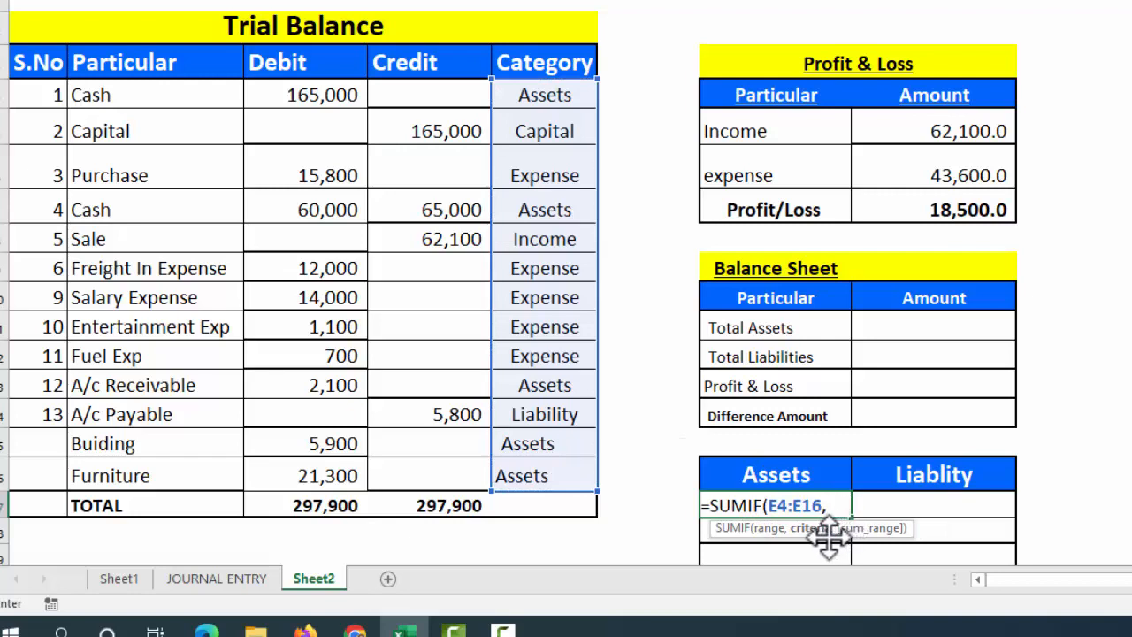
click(775, 476)
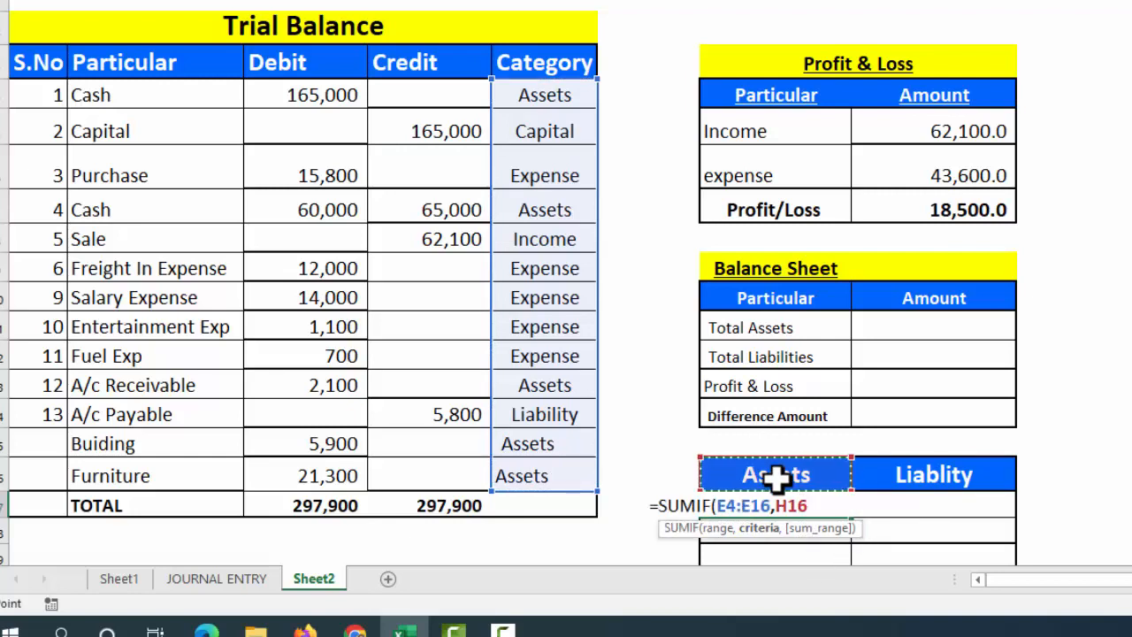
text(,)
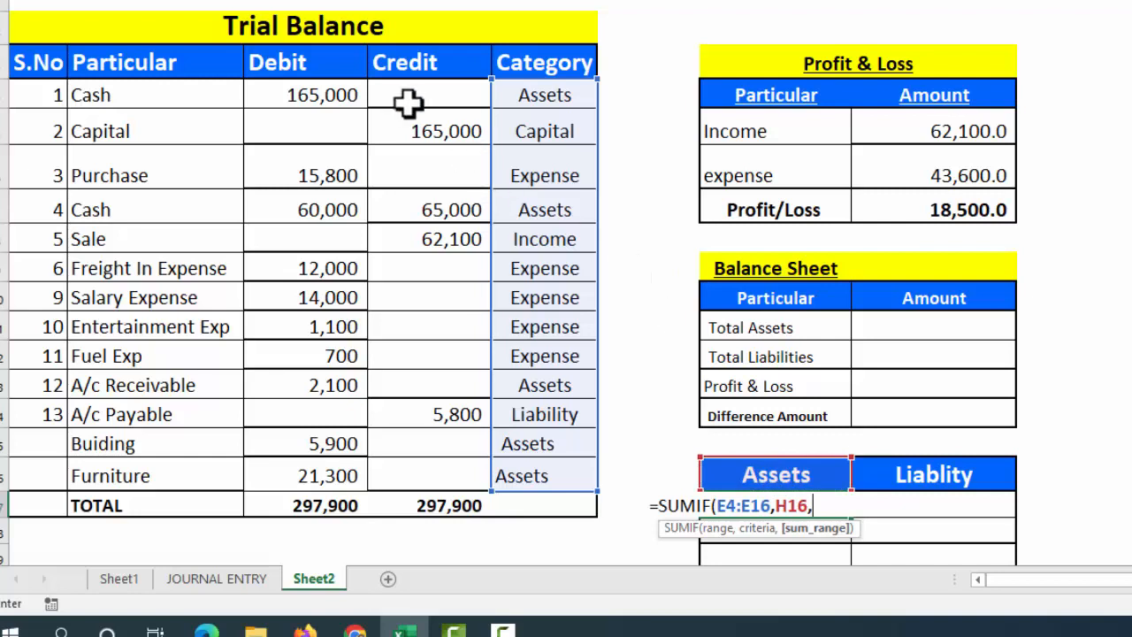
drag(305, 91, 301, 475)
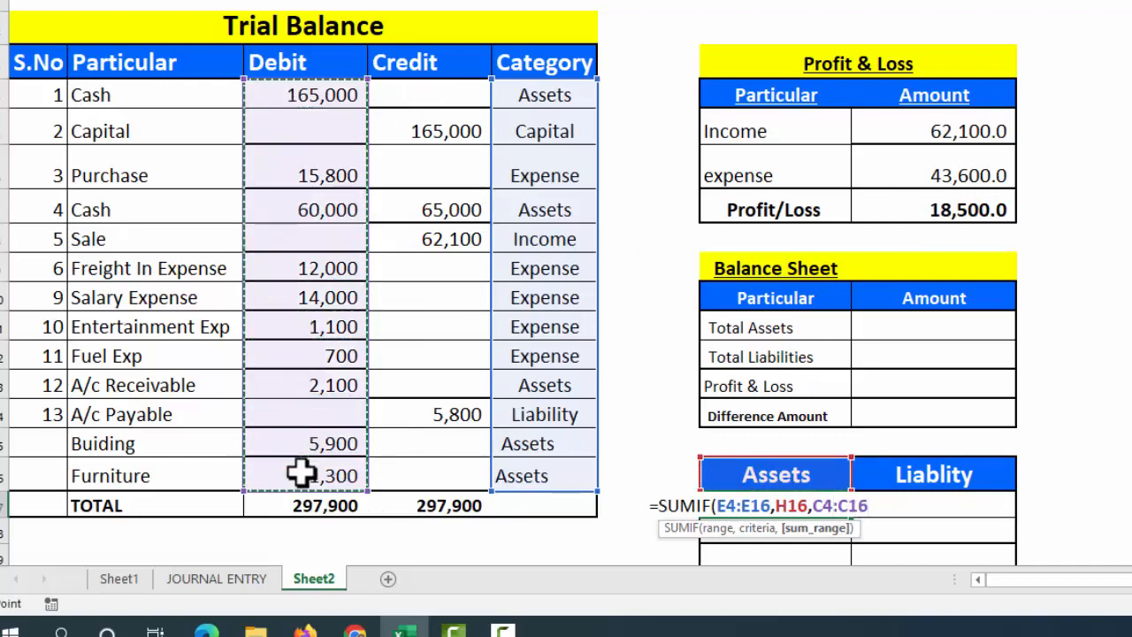
text())
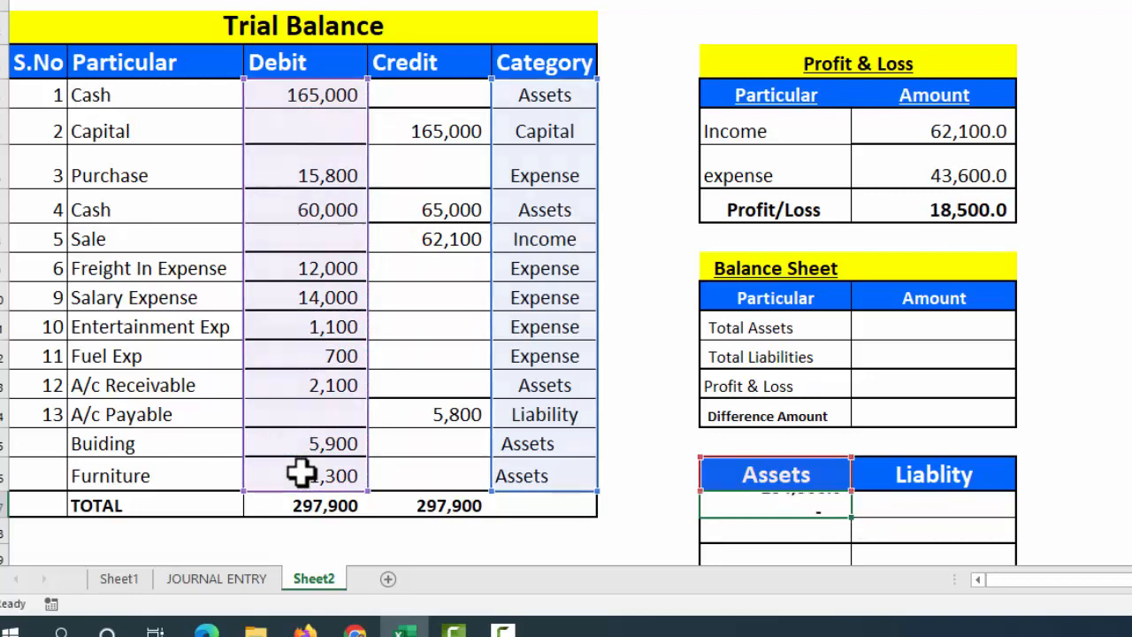
- Extend the Assets formula by subtracting the category's credits with -SUMIF(E4:E16,H16,D4:D16)
click(881, 511)
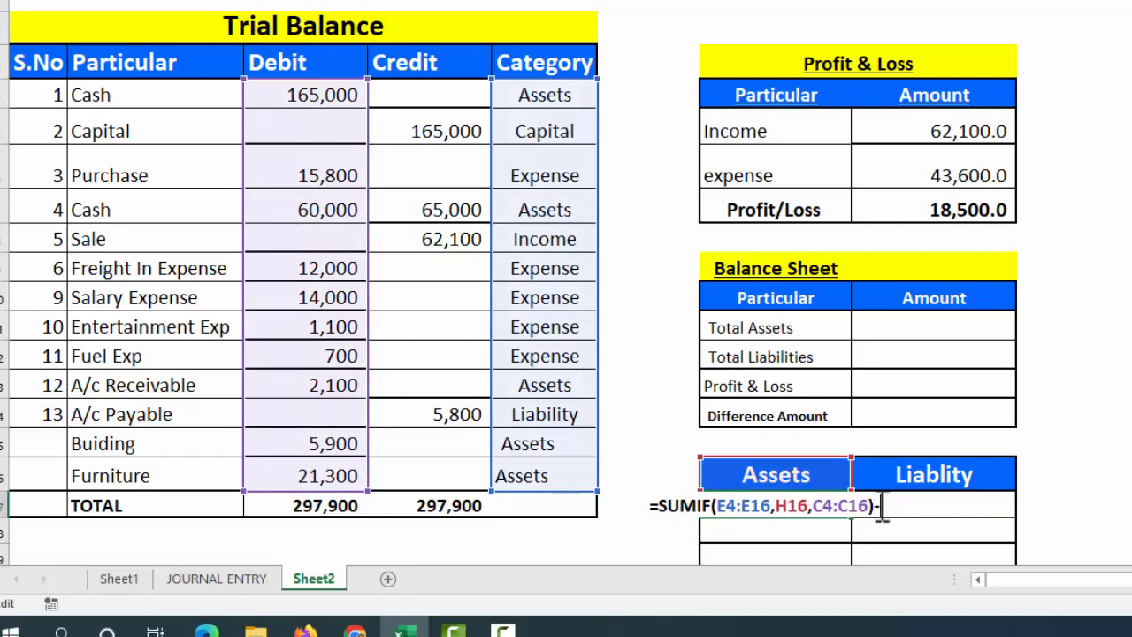
text(-SUMID)
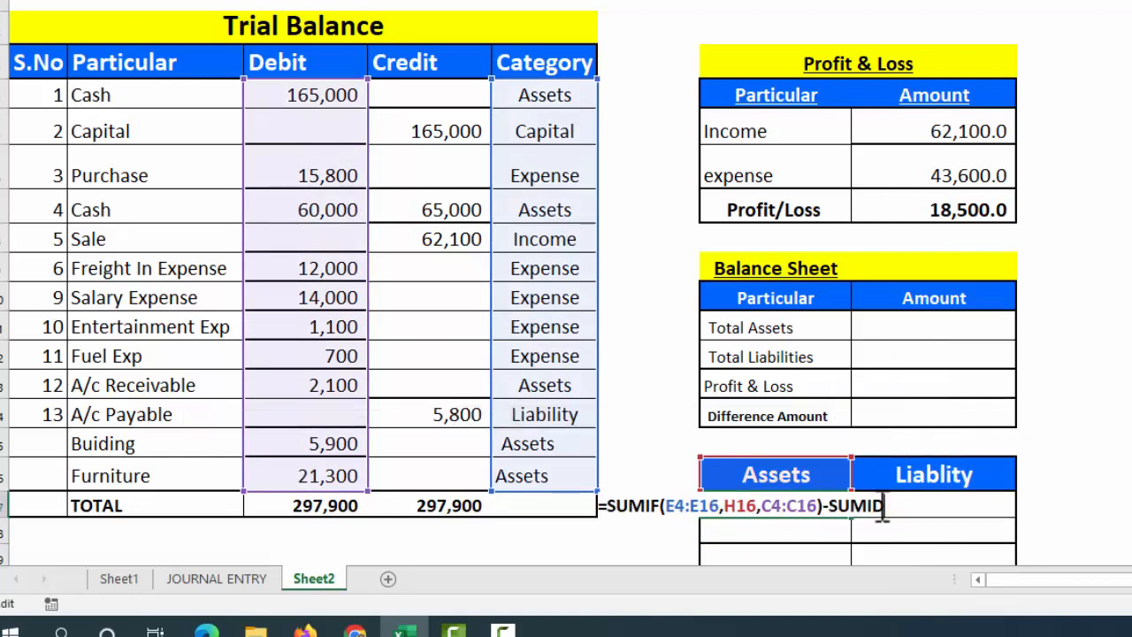
key(BackSpace)
text(F)
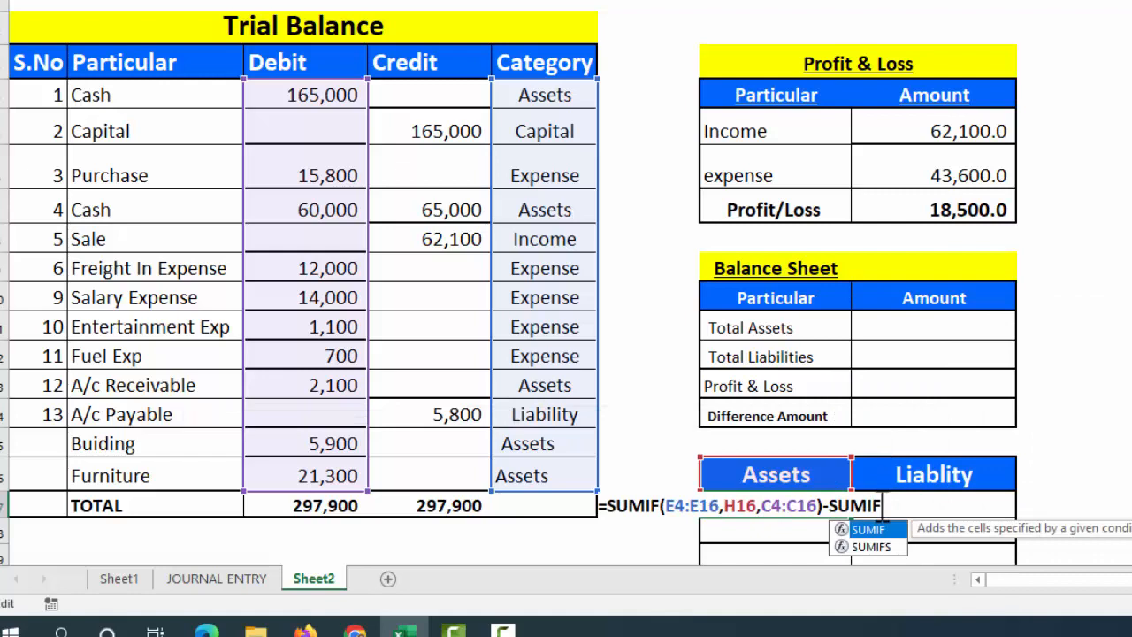
double_click(879, 531)
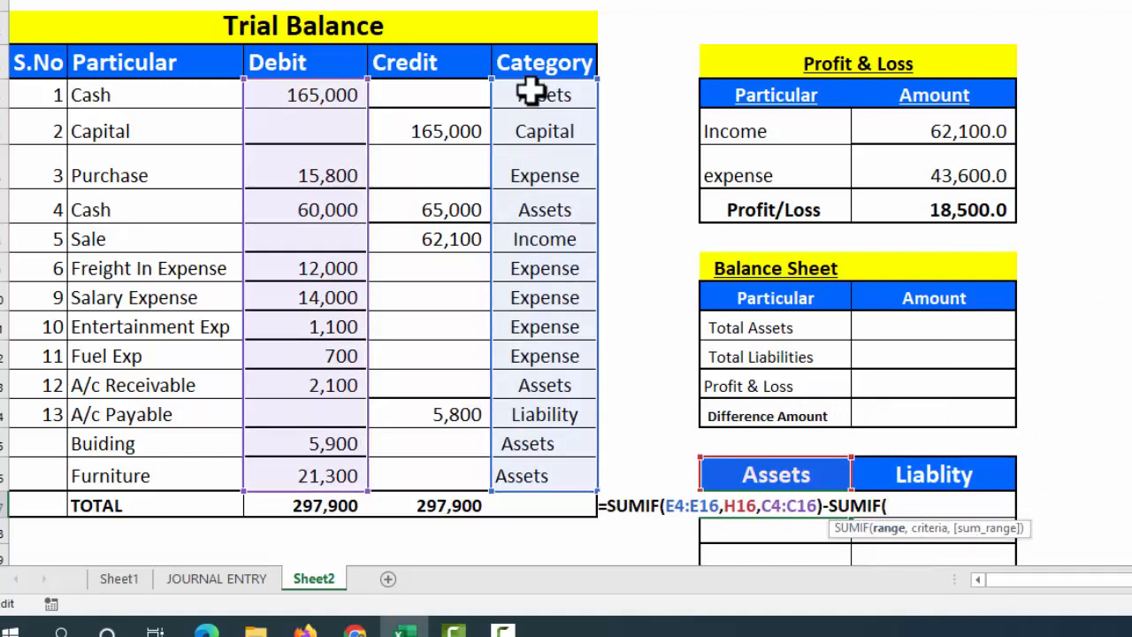
drag(532, 92, 533, 468)
text(,)
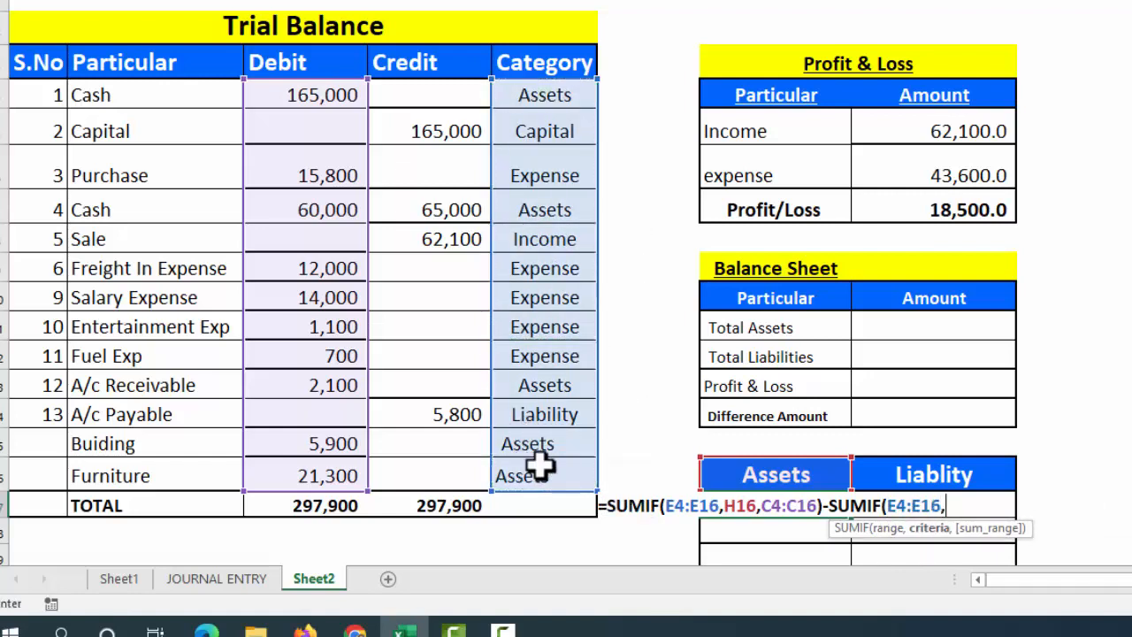
click(763, 476)
text(,)
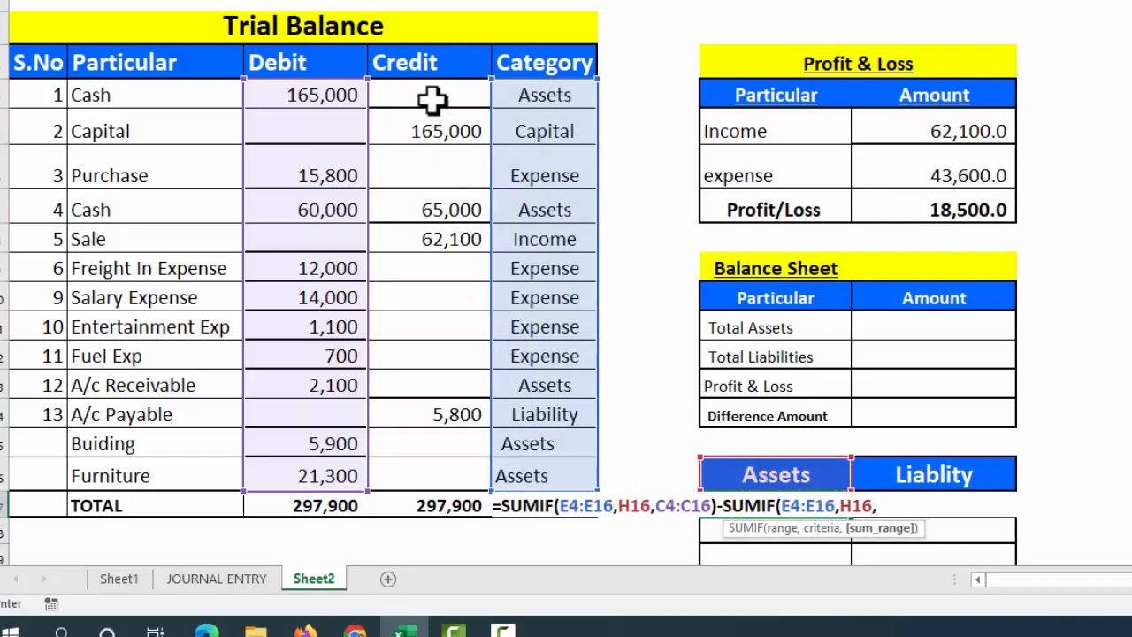
drag(433, 102, 428, 468)
text())
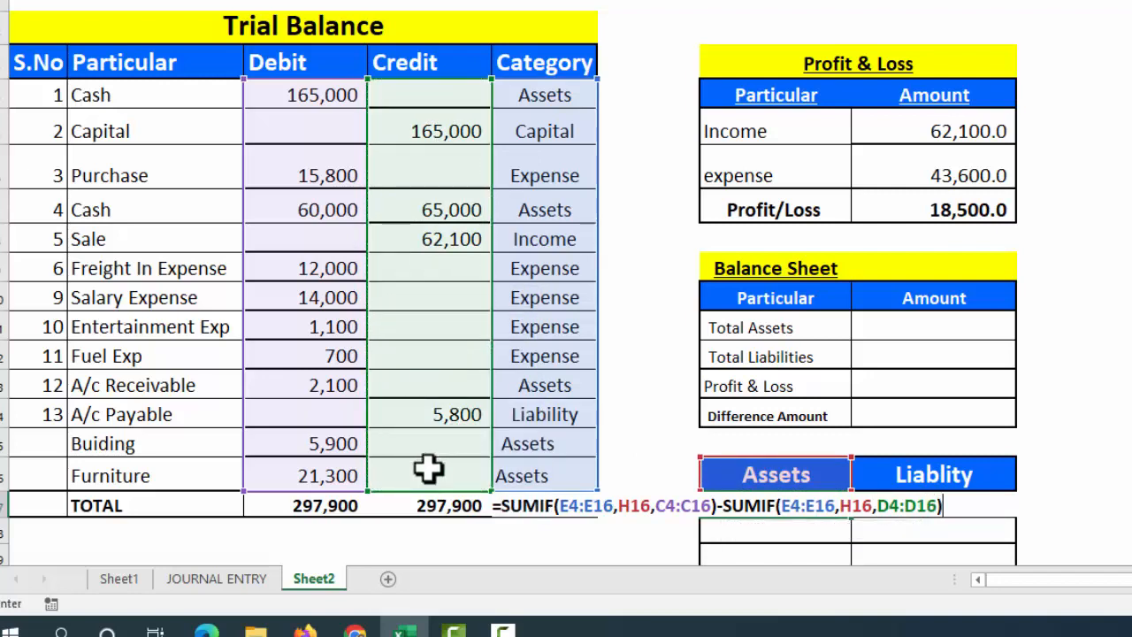
key(Return)
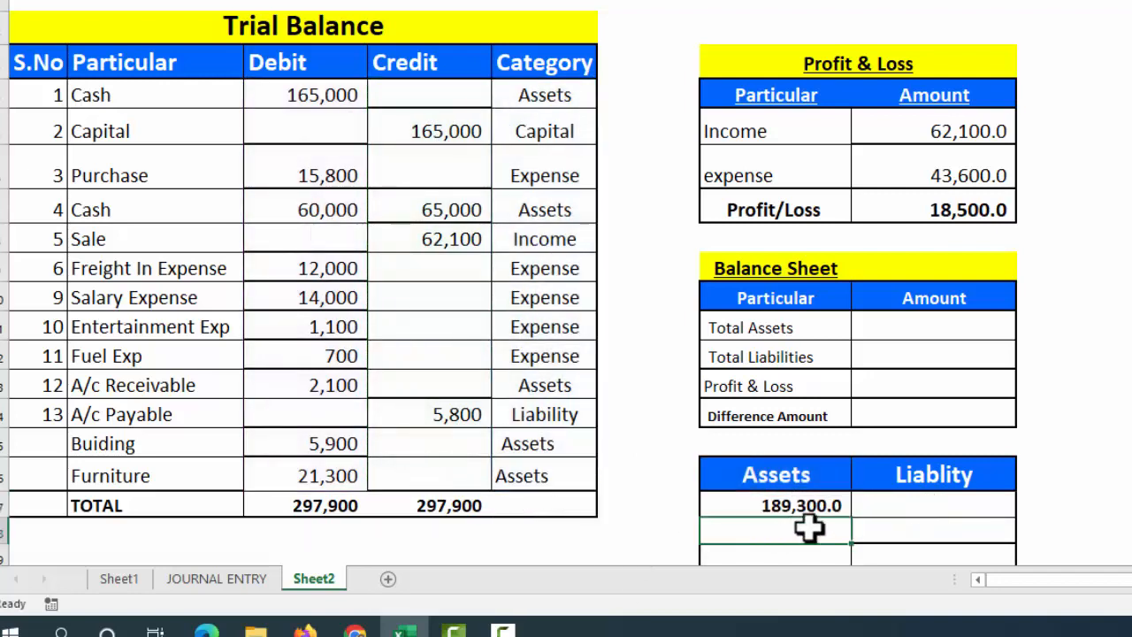
- Enter =SUMIF(E4:E16,I16,D4:D16) below the Liablity heading to sum that category's credit amounts
click(951, 504)
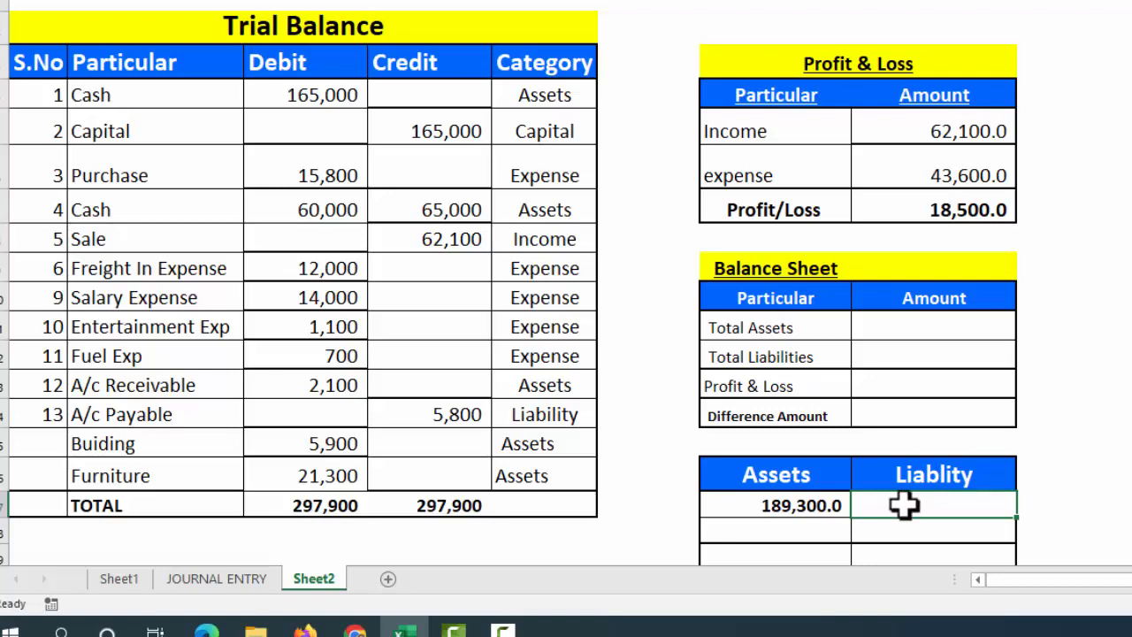
text(SUMIF()
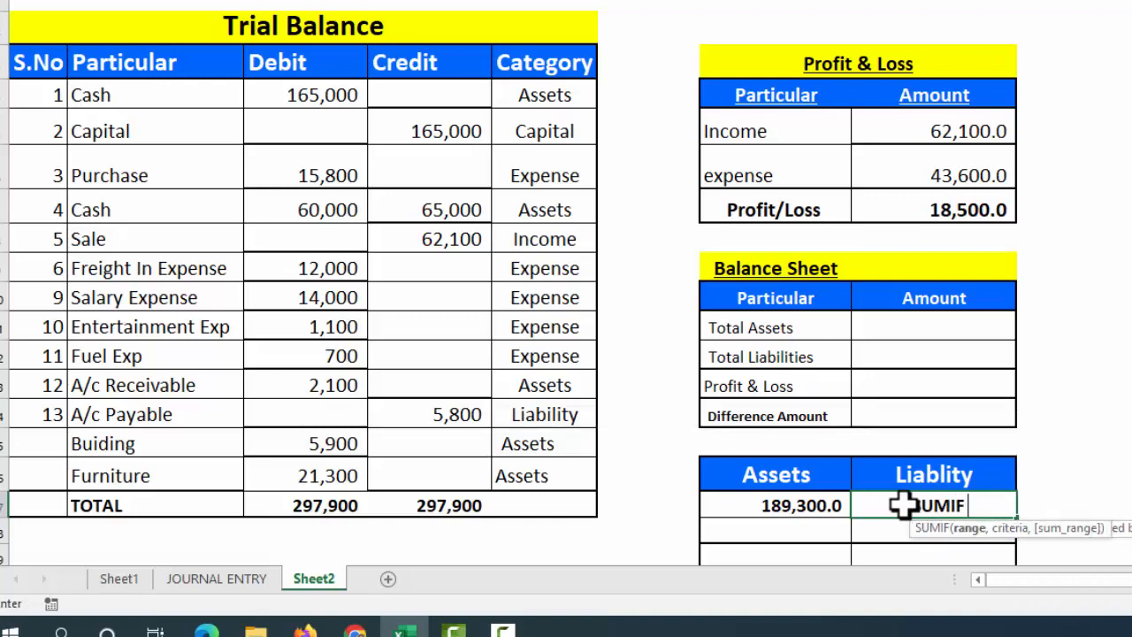
drag(536, 99, 525, 456)
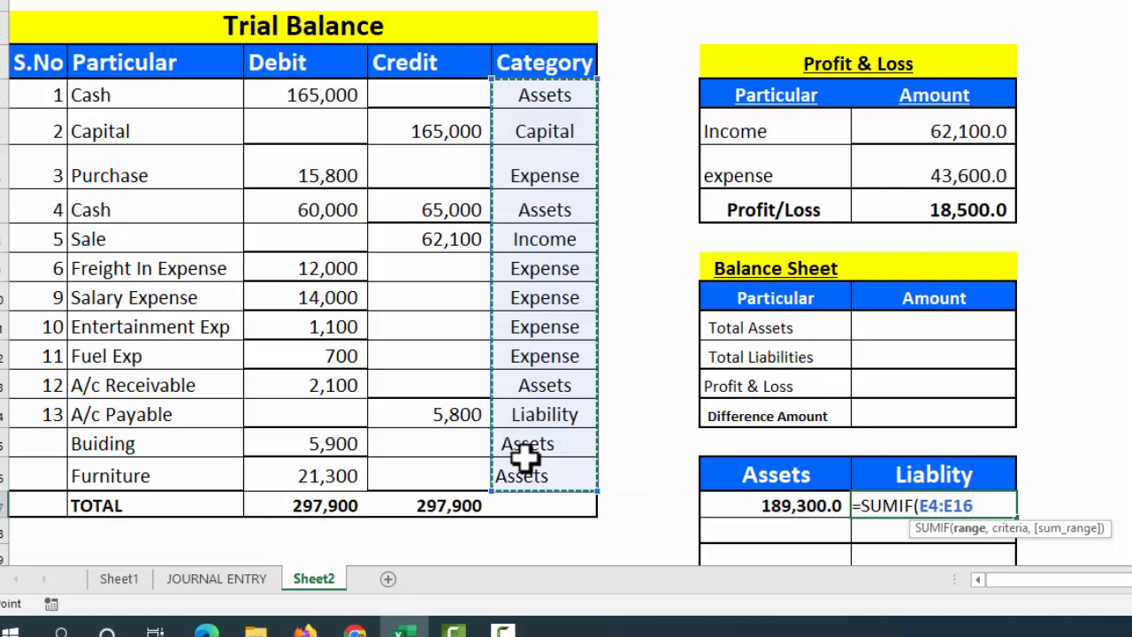
text(,)
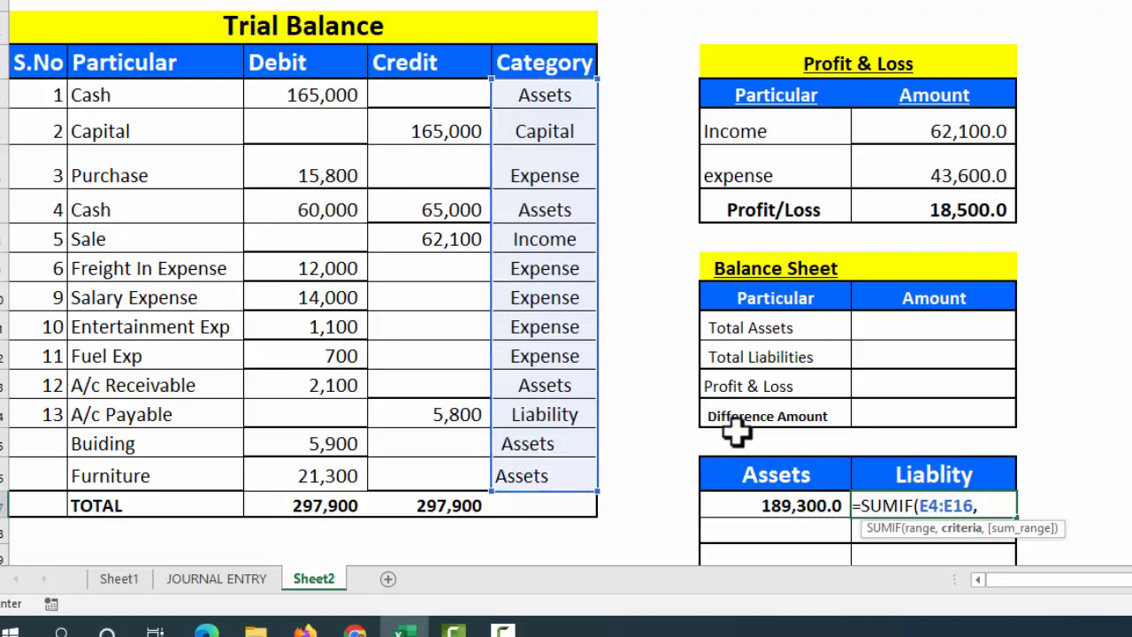
click(922, 479)
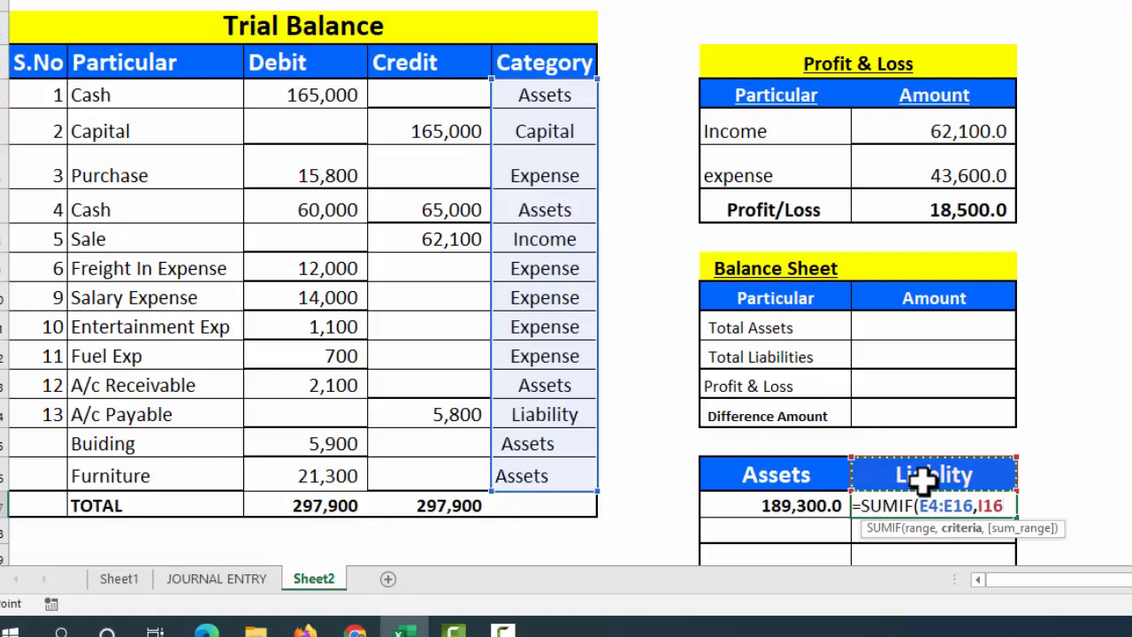
text(,)
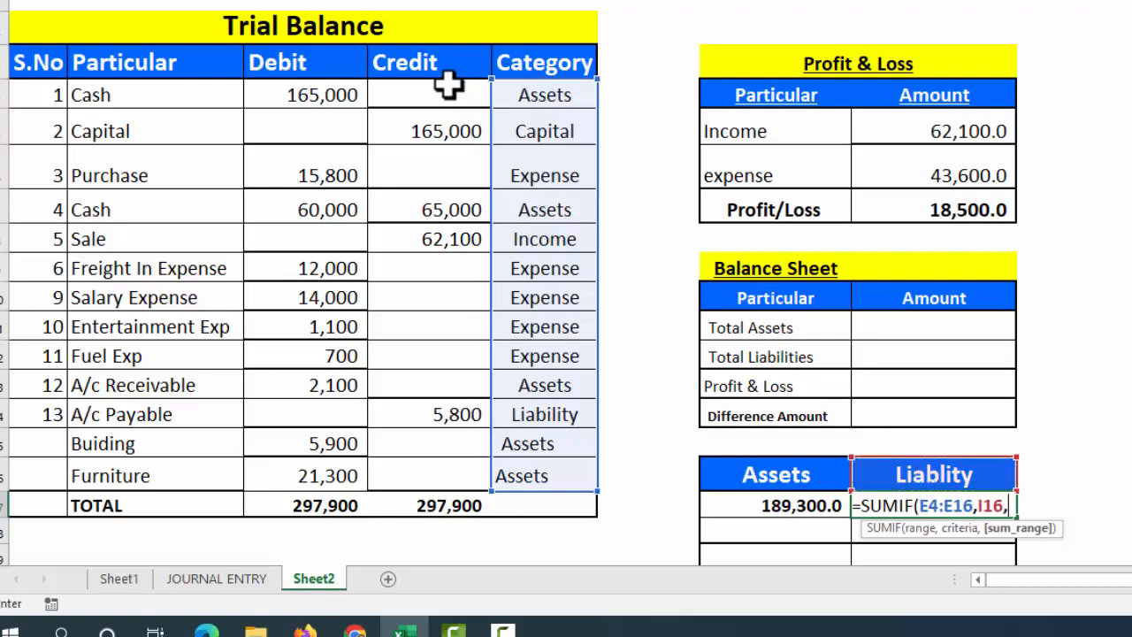
drag(447, 84, 437, 477)
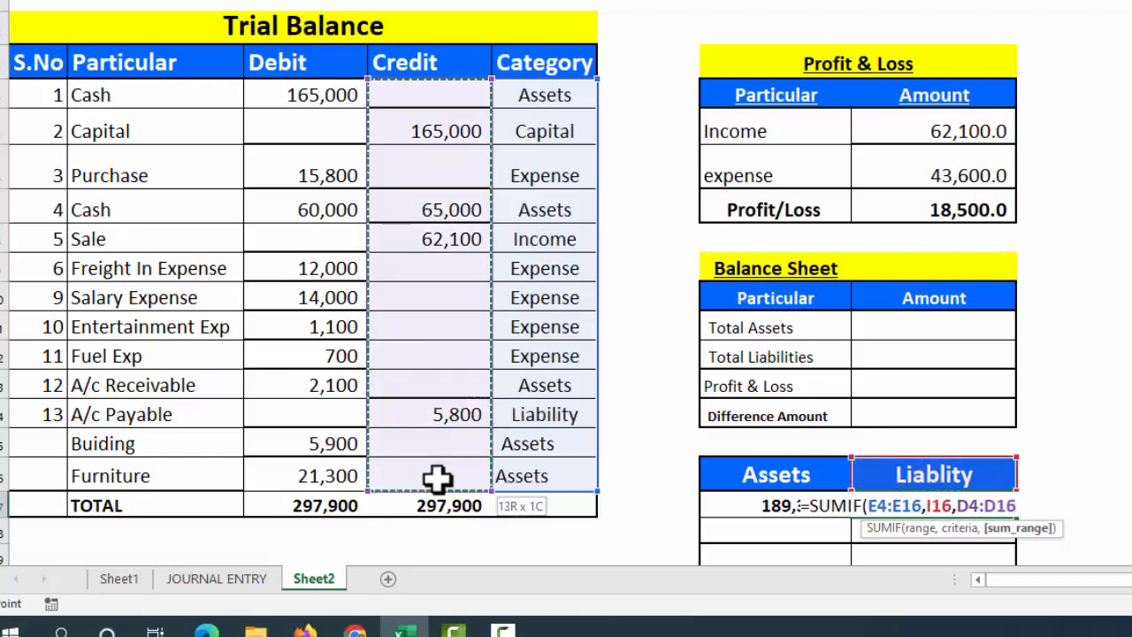
key(Return)
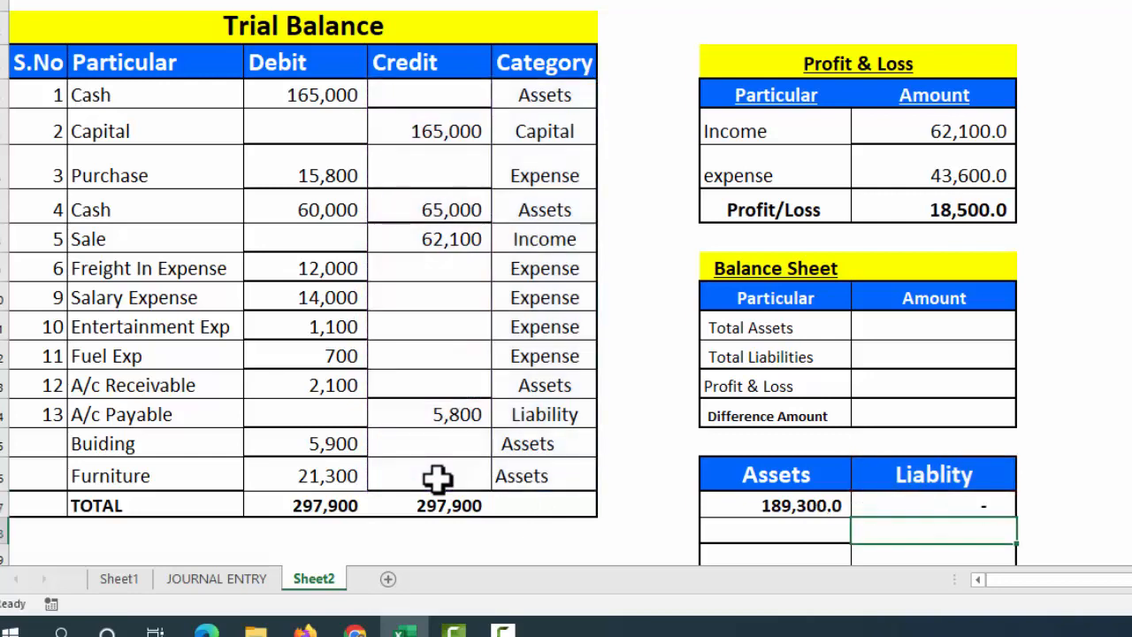
- Replace the misspelled Liablity heading with a copy of the Liability category from the A/c Payable row
click(561, 416)
key(ctrl+c)
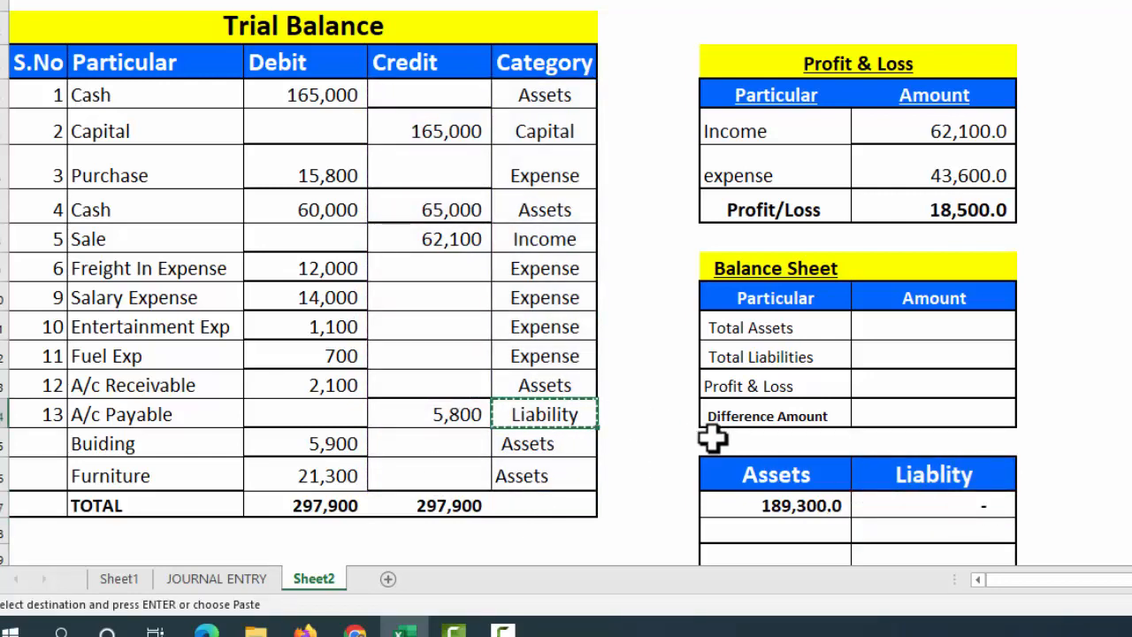
click(878, 478)
key(ctrl+v)
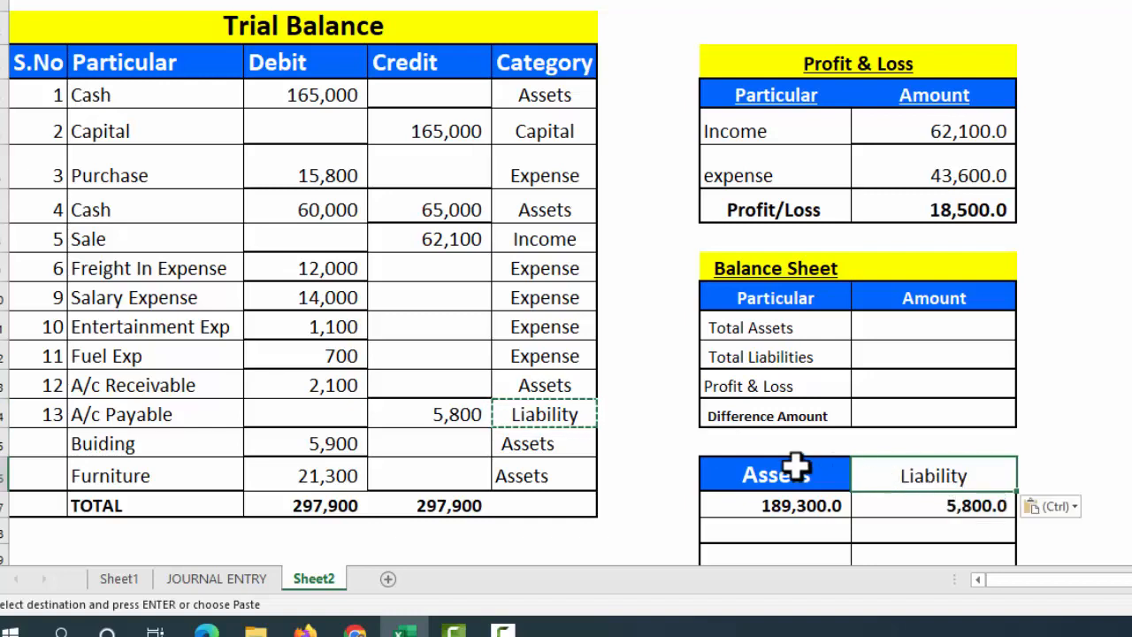
- Copy the Assets heading's formatting onto the Liability heading with Format Painter
click(729, 469)
key(alt+h)
key(f)
key(p)
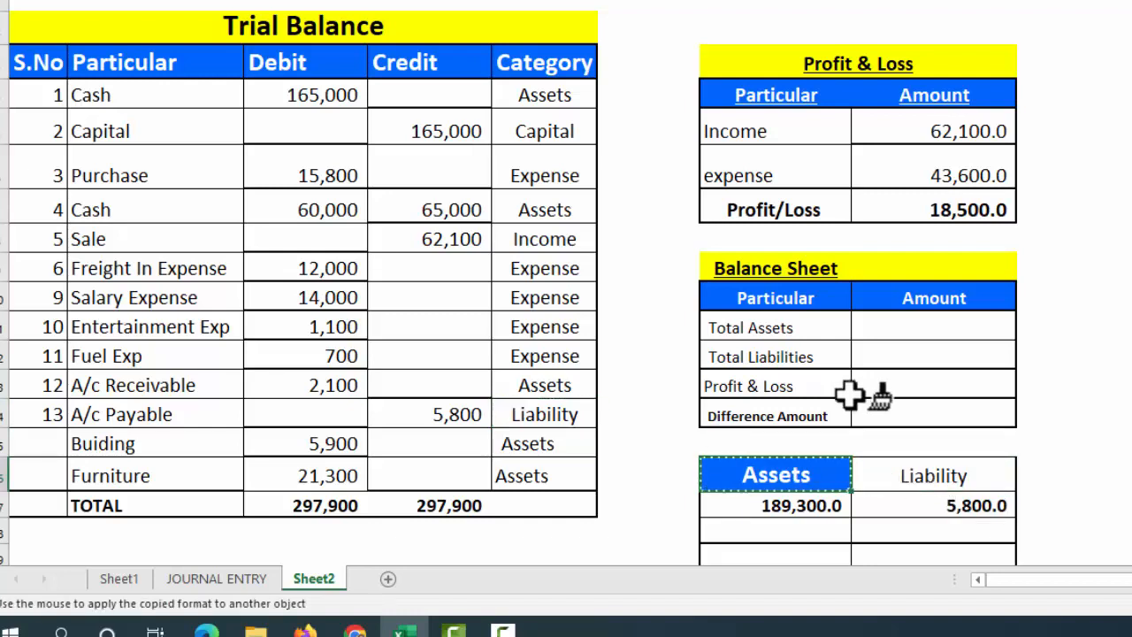
click(902, 475)
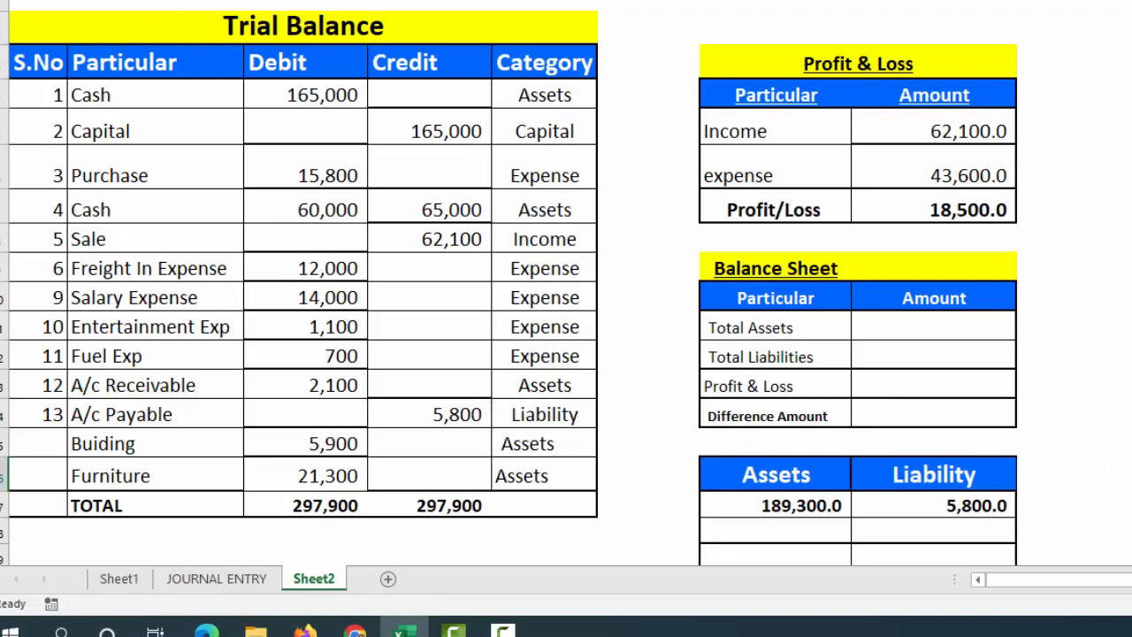
- Add the heading Capital in J16, beside the Liability heading
scroll(566, 283, down, 1)
click(1050, 425)
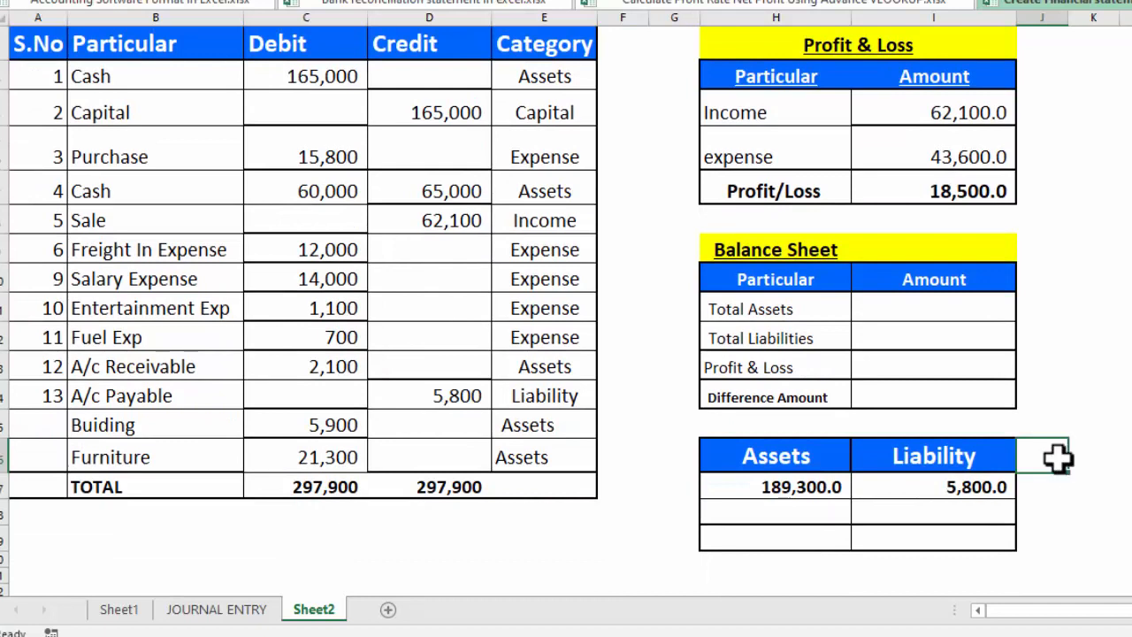
text(Capital)
- Enter =SUMIF(E4:E16,J16,D4:D16) in I18, below the Liability amount, to sum the Capital category's credit amounts
click(935, 511)
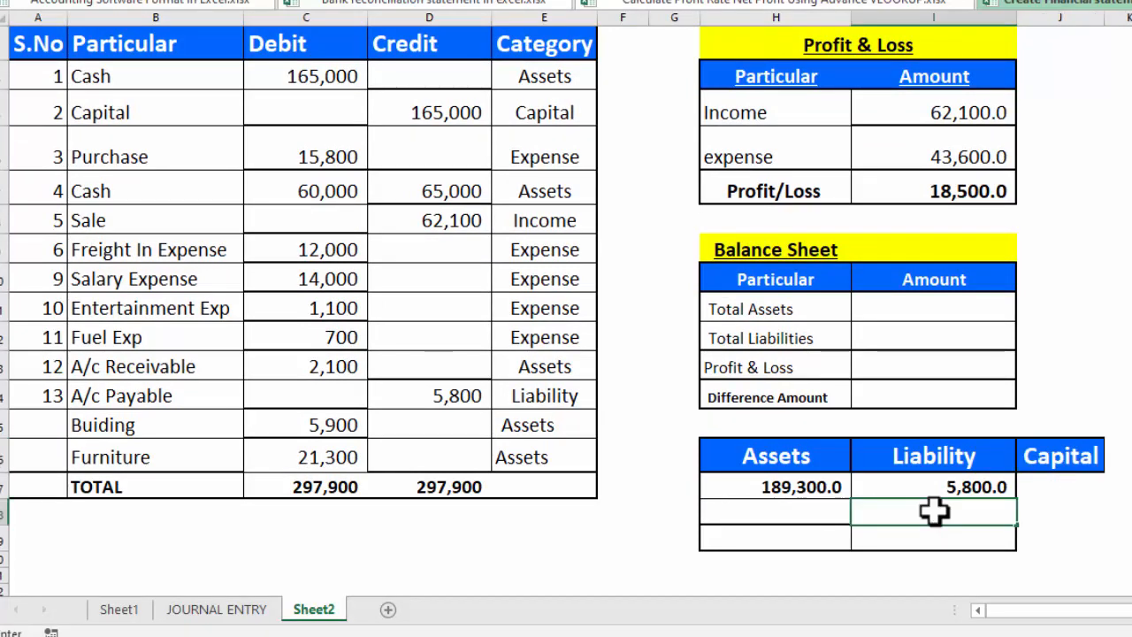
text(=sumif()
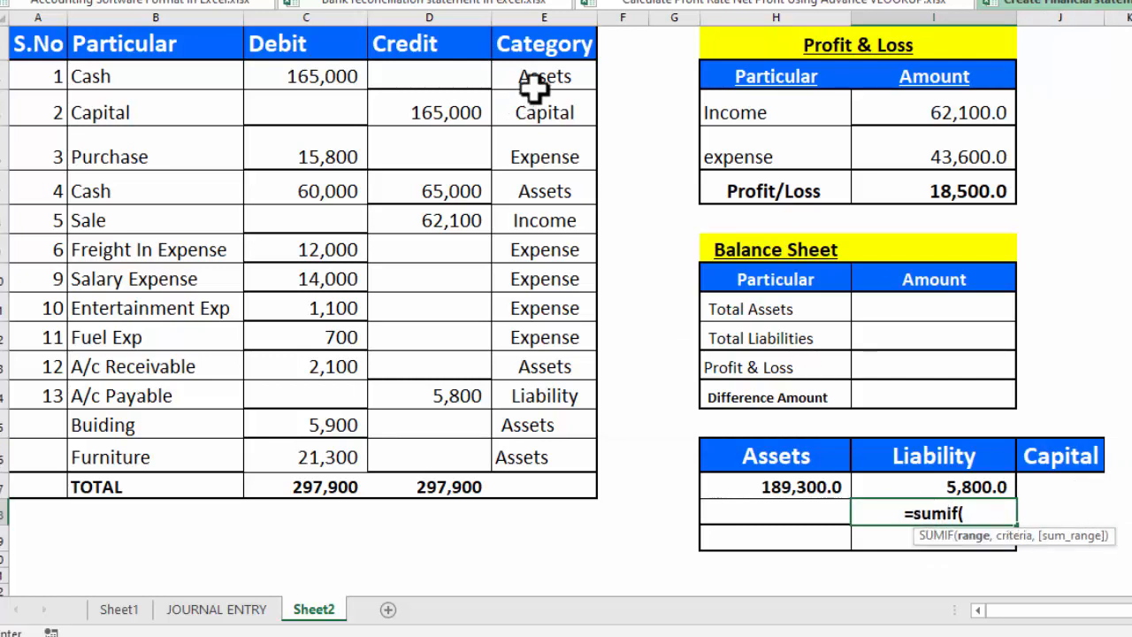
drag(533, 82, 519, 445)
text(,)
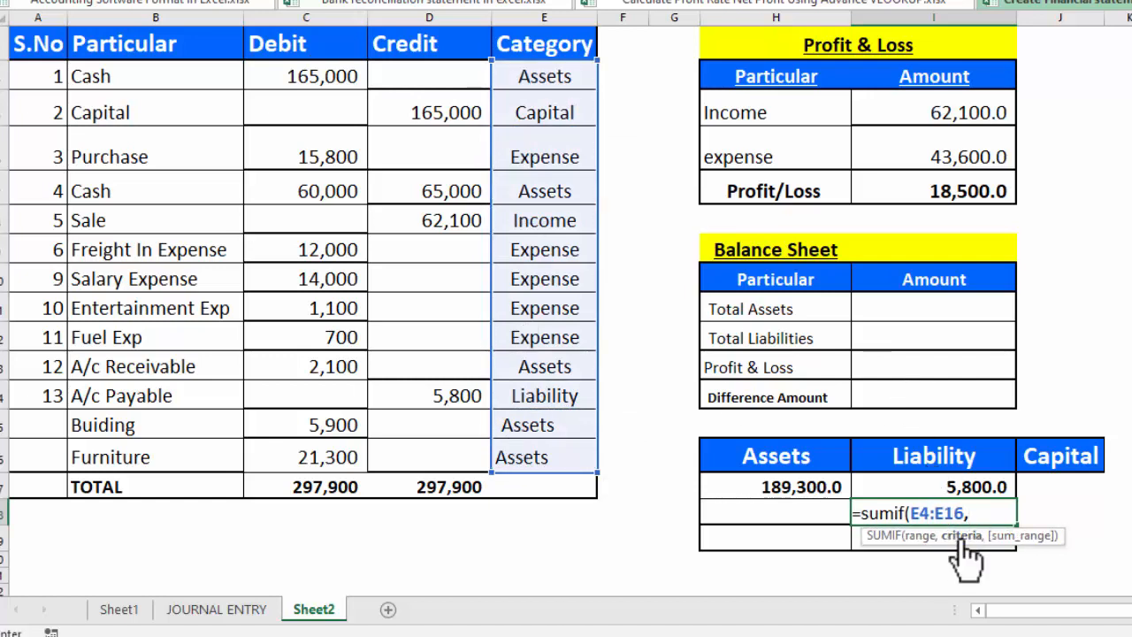
click(1059, 451)
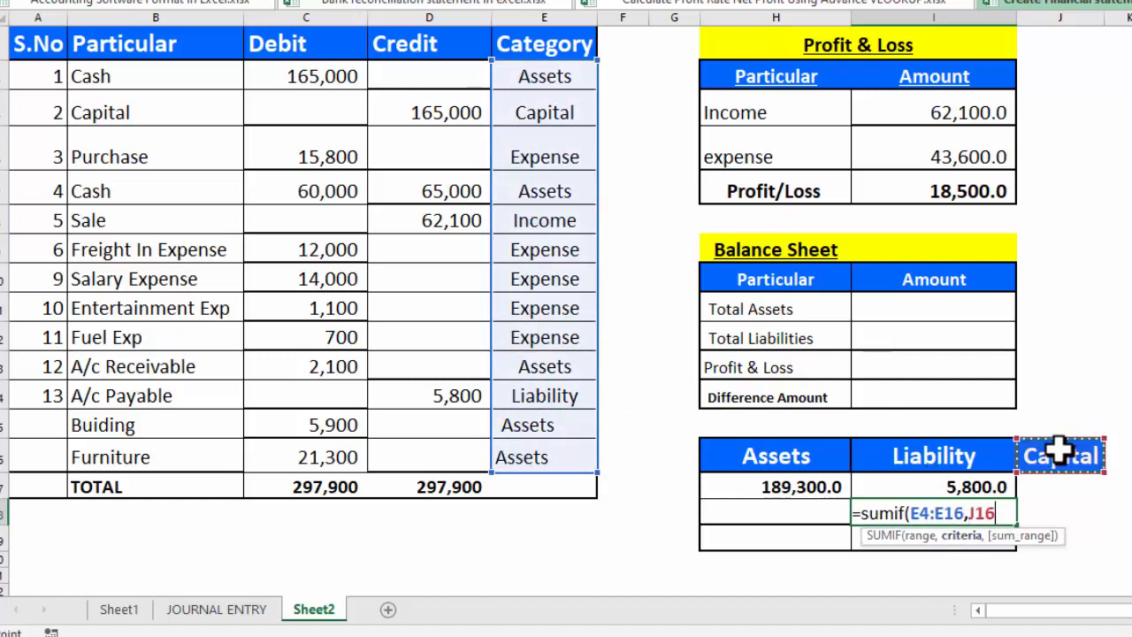
text(,)
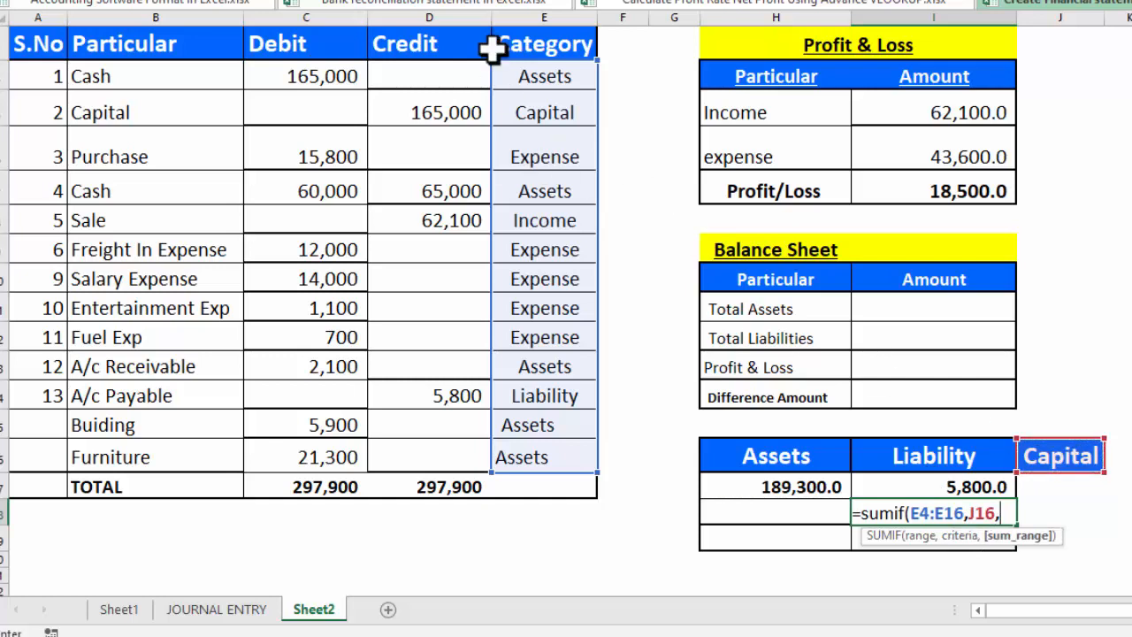
drag(429, 76, 428, 471)
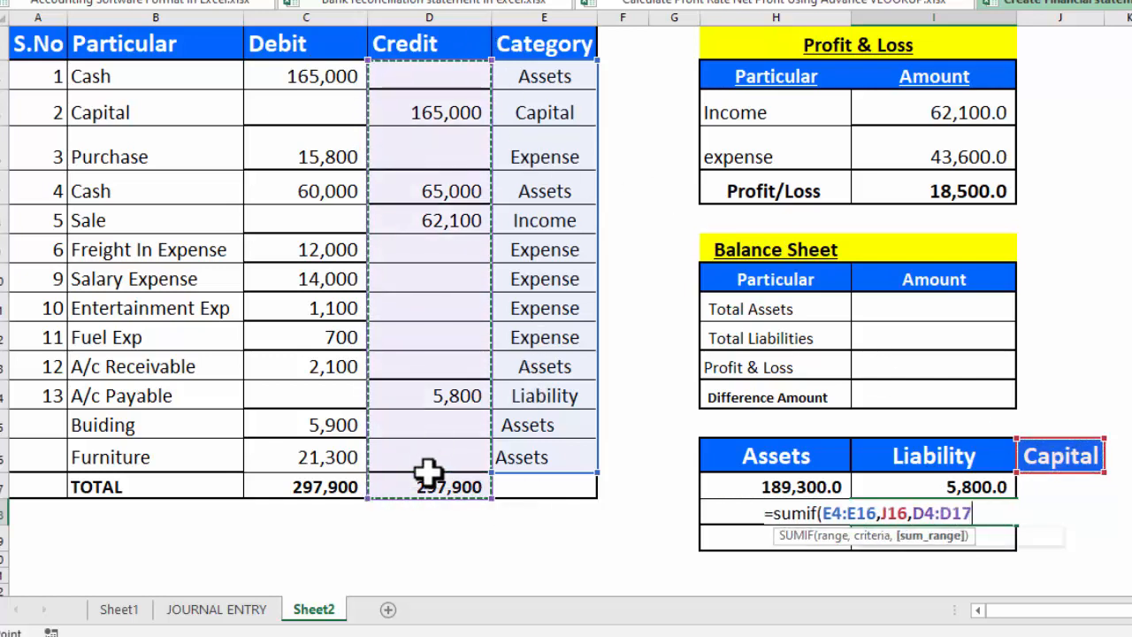
click(435, 74)
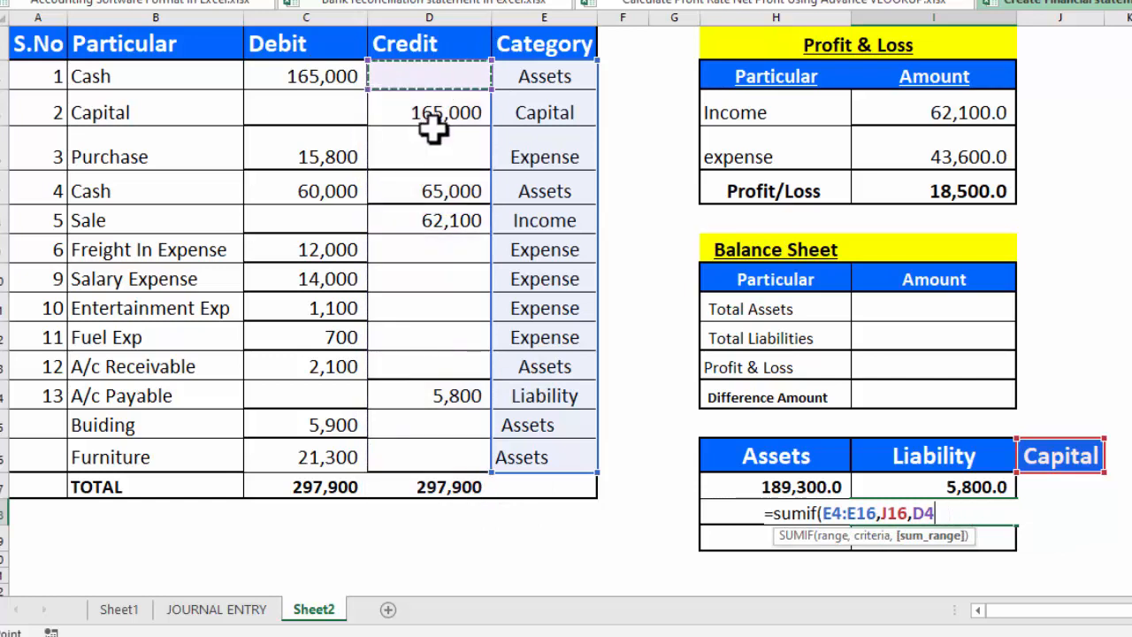
drag(434, 128, 439, 442)
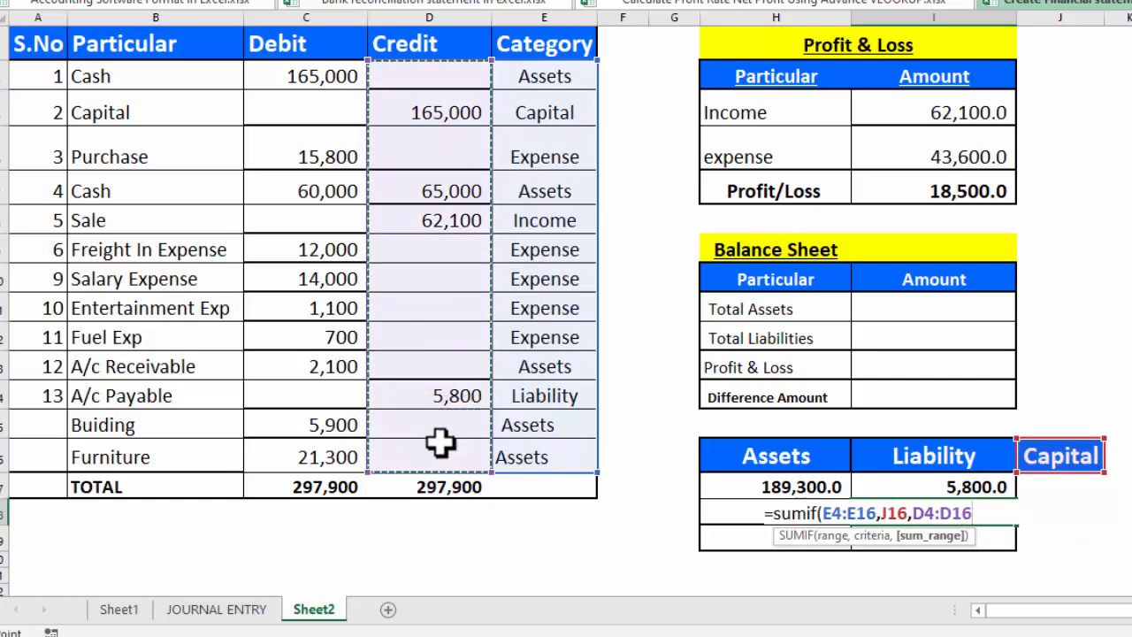
text())
key(Return)
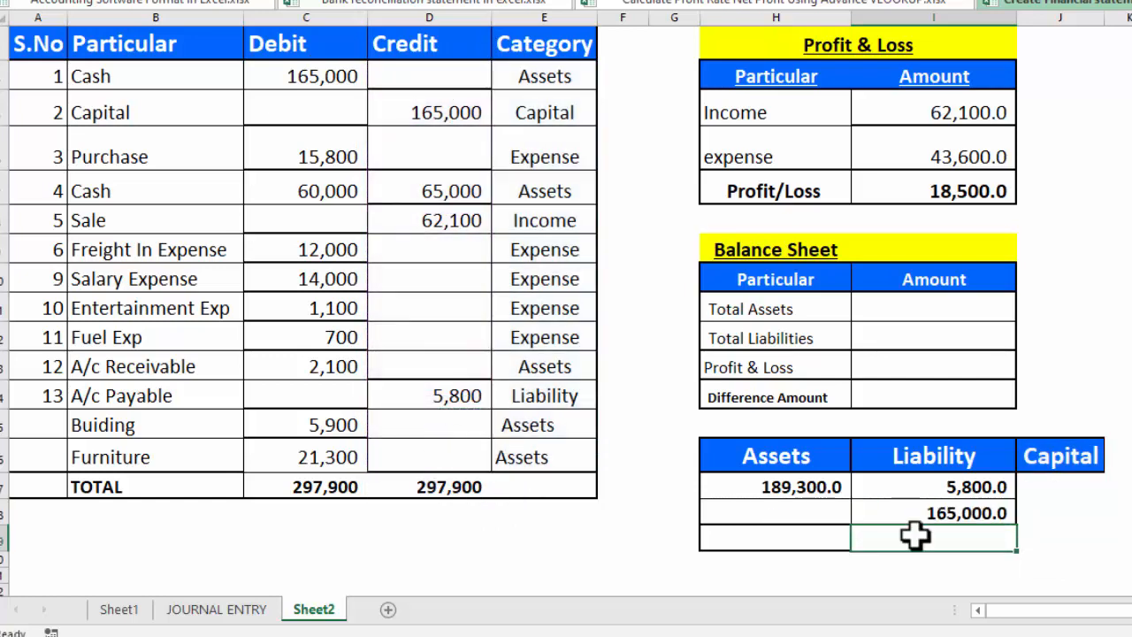
- Total the Liability and Assets columns of the lower table with SUM in I19 and H19
key(alt+equal)
key(Return)
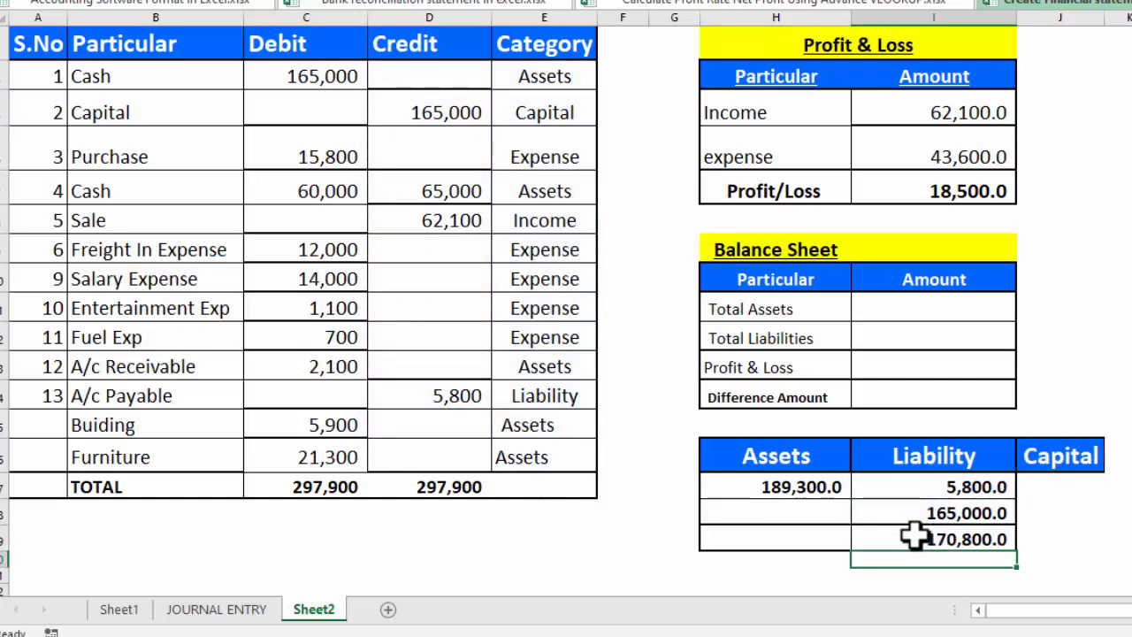
click(800, 537)
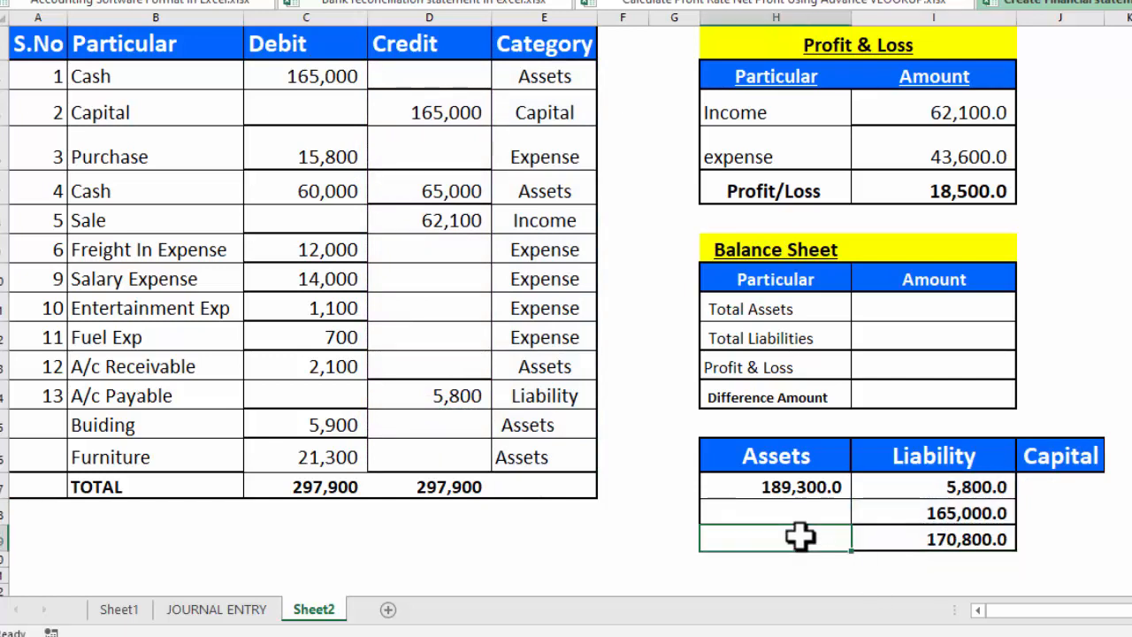
key(alt+equal)
key(Return)
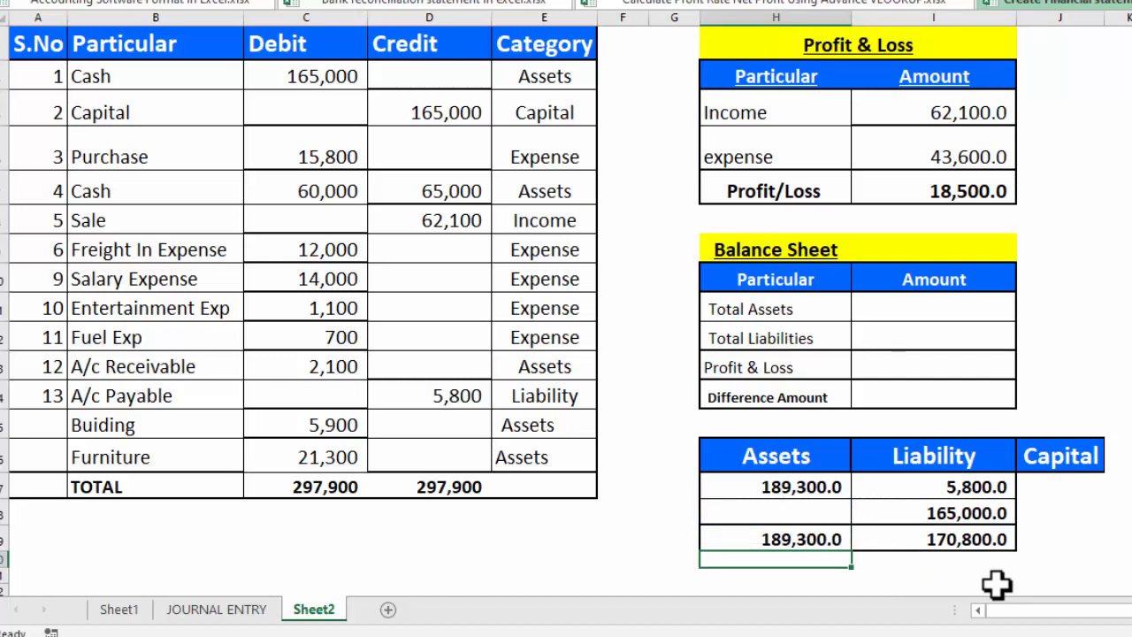
- Link I20, below the Liability total, to the Profit/Loss amount in the Profit & Loss table
click(945, 564)
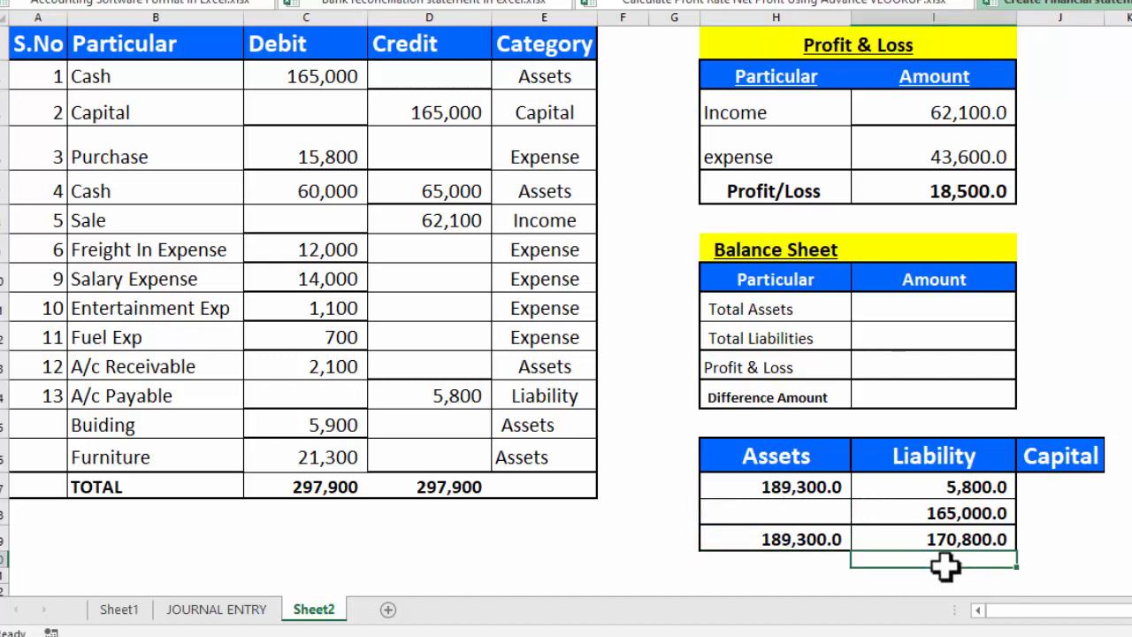
text(=)
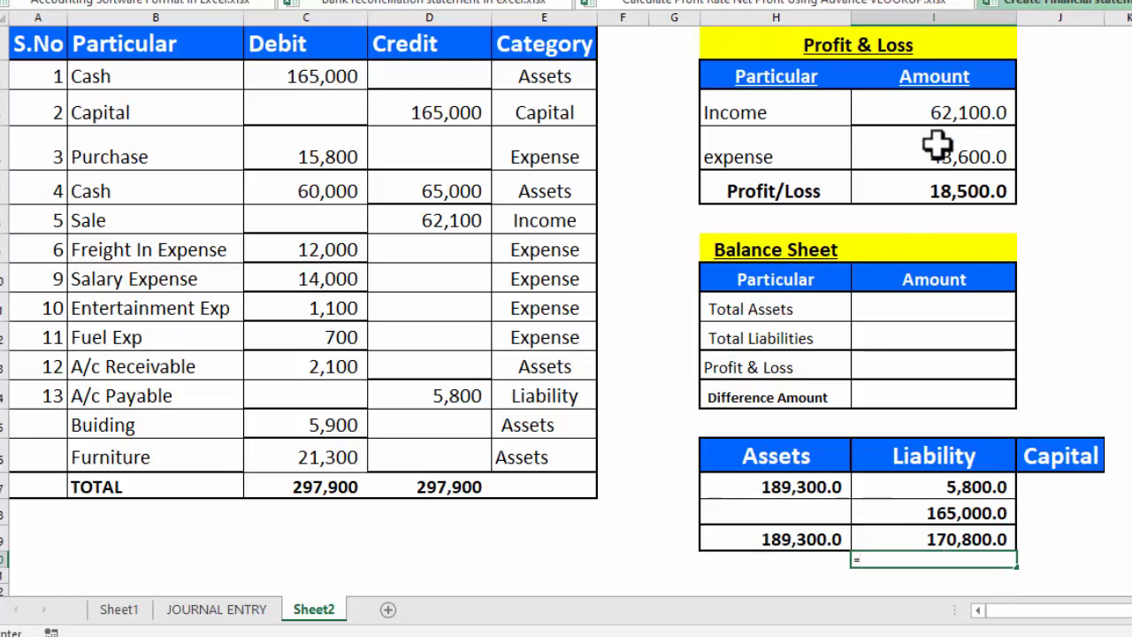
click(933, 190)
key(Return)
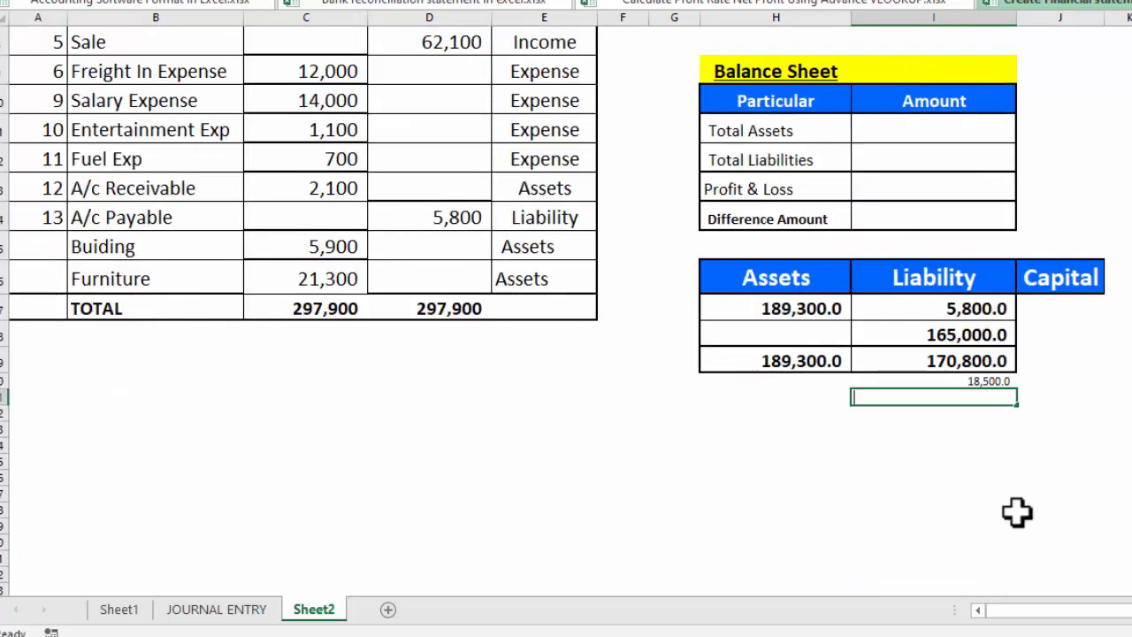
- Sum I19:I20 in I21 and give I20:I21 the same bold, larger formatting as the amounts above
key(alt+equal)
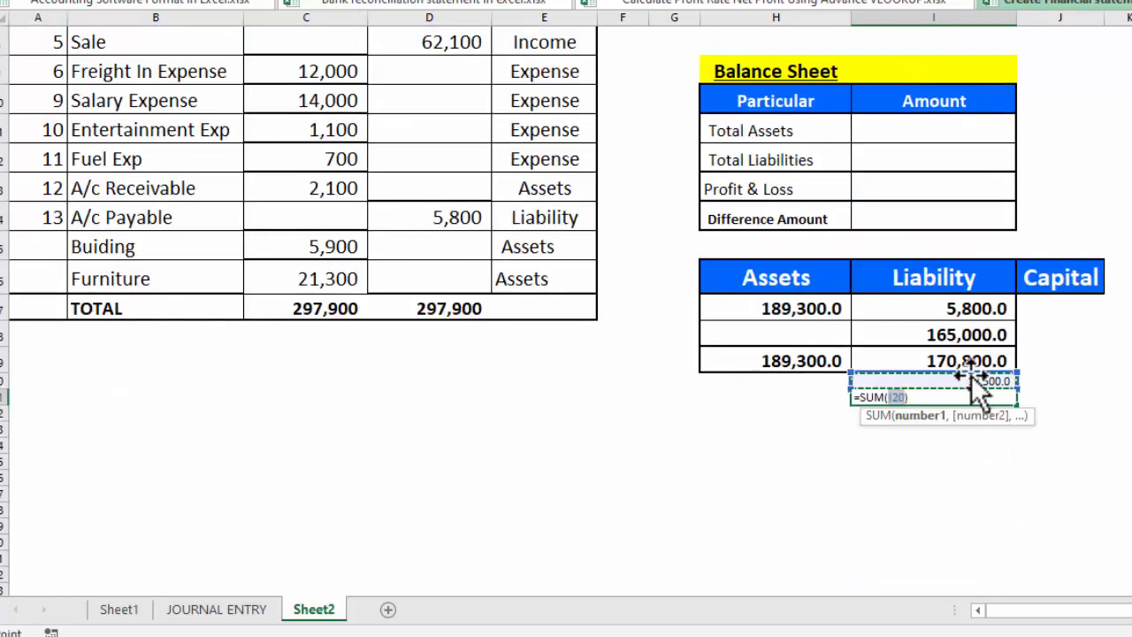
key(shift+Up)
key(Return)
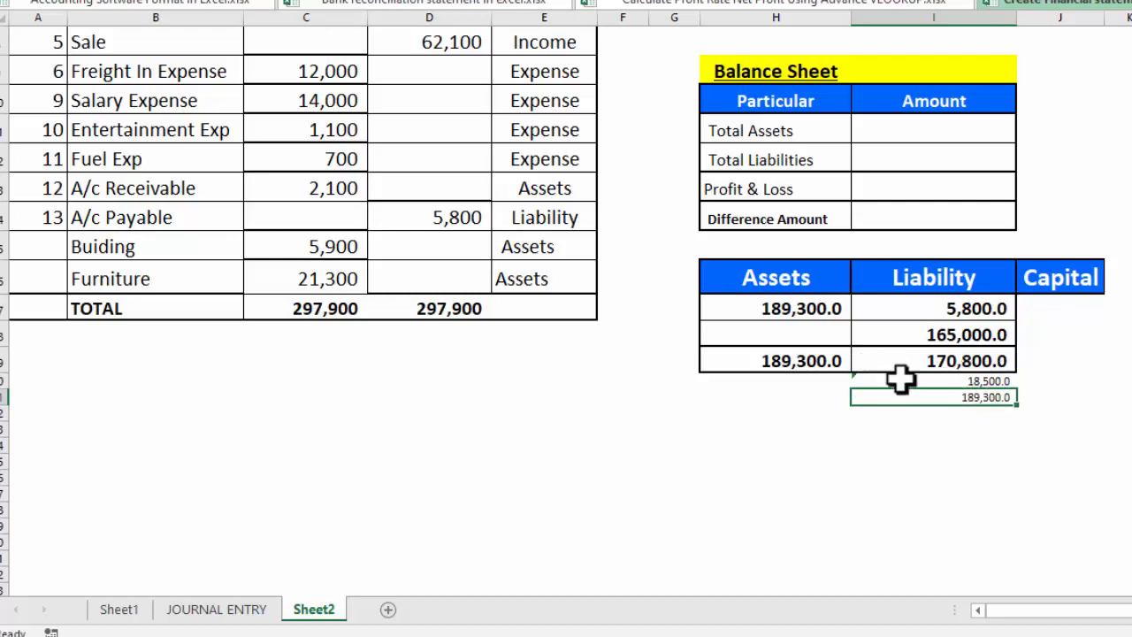
click(911, 387)
drag(909, 379, 928, 404)
- Enter =H19 in H21 to carry the Assets total down beside the final Liability total
click(788, 421)
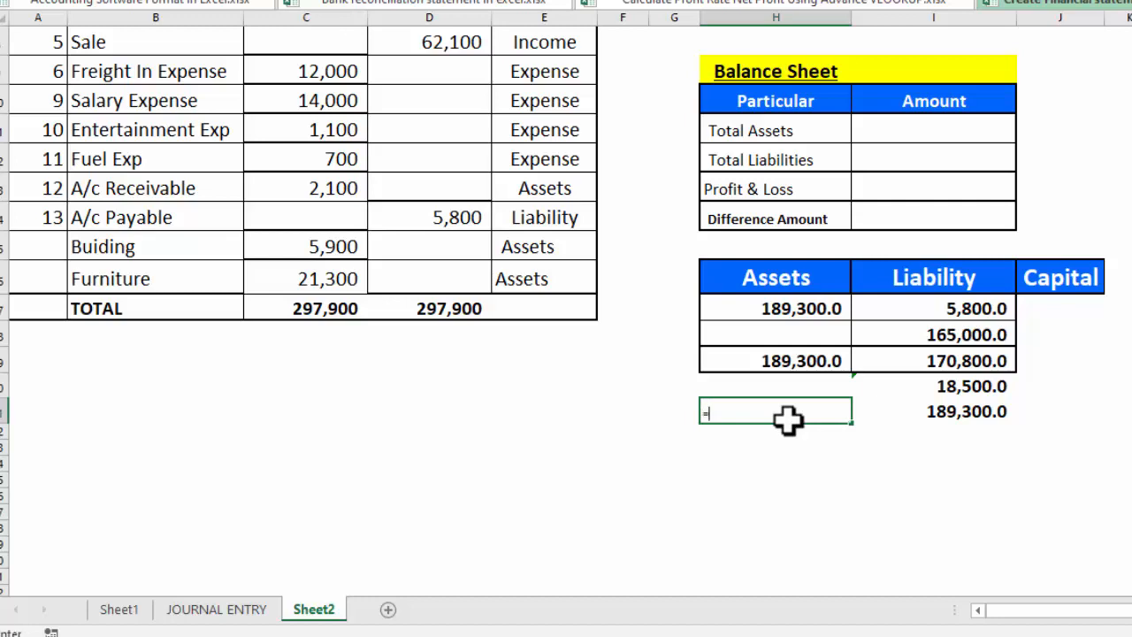
text(=)
click(790, 361)
key(Return)
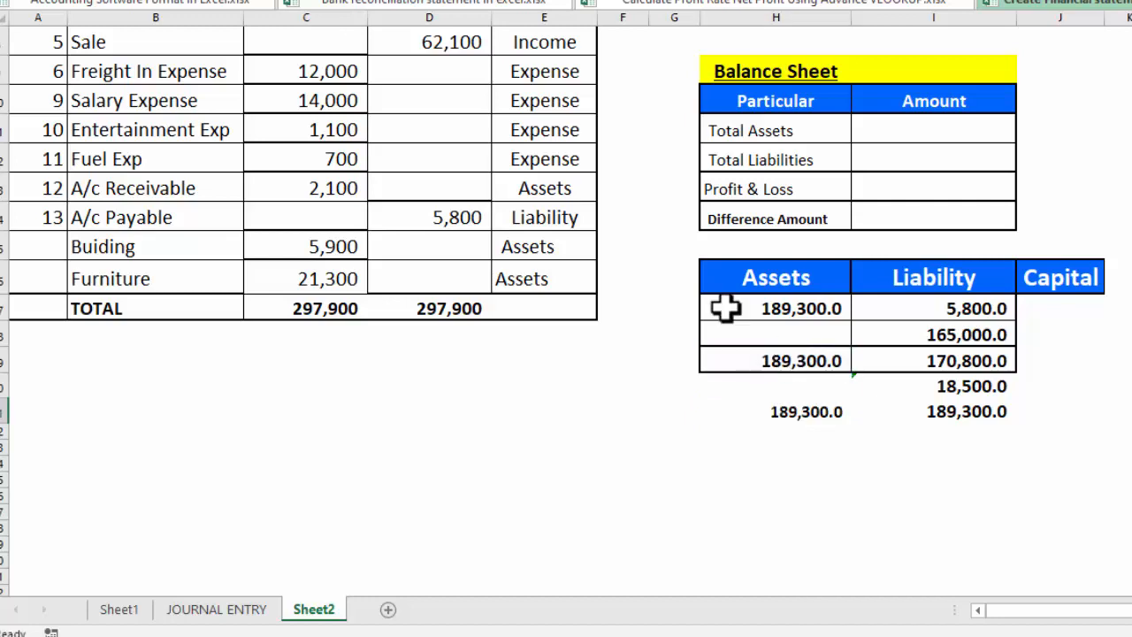
- Apply all borders and thick outside borders to the Assets and Liability amounts in H17:I21
drag(725, 307, 907, 411)
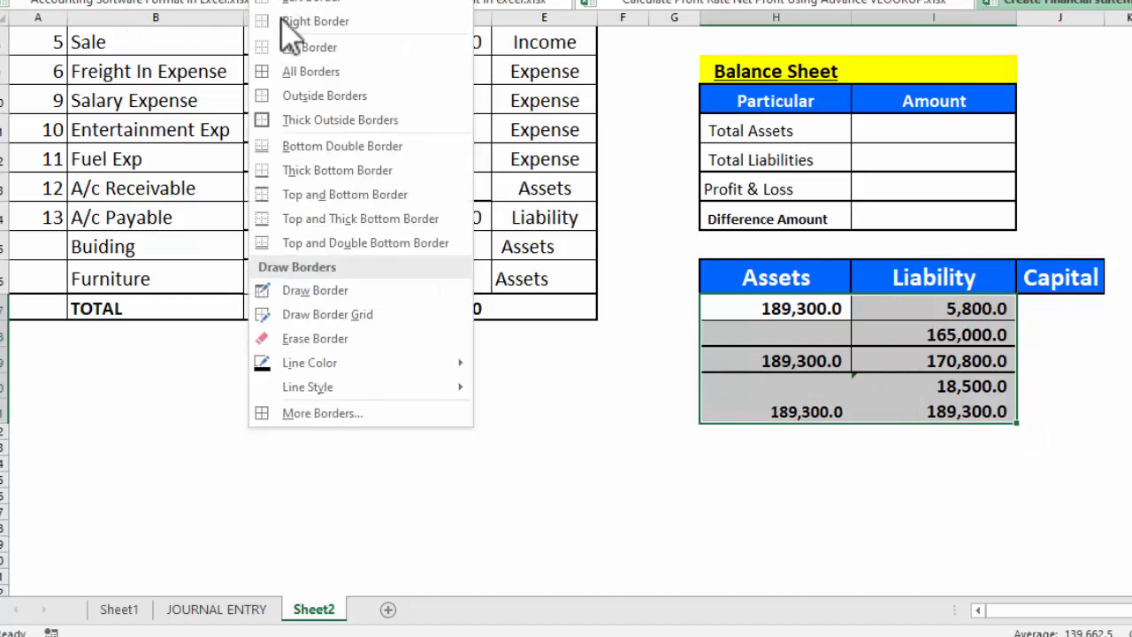
click(291, 71)
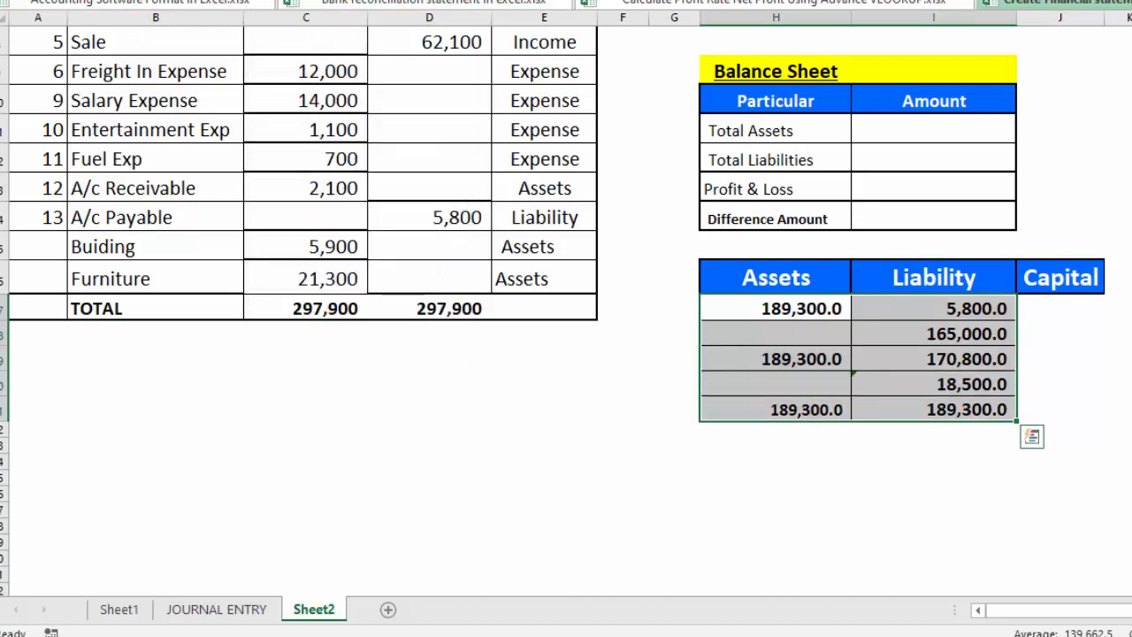
click(257, 3)
click(270, 117)
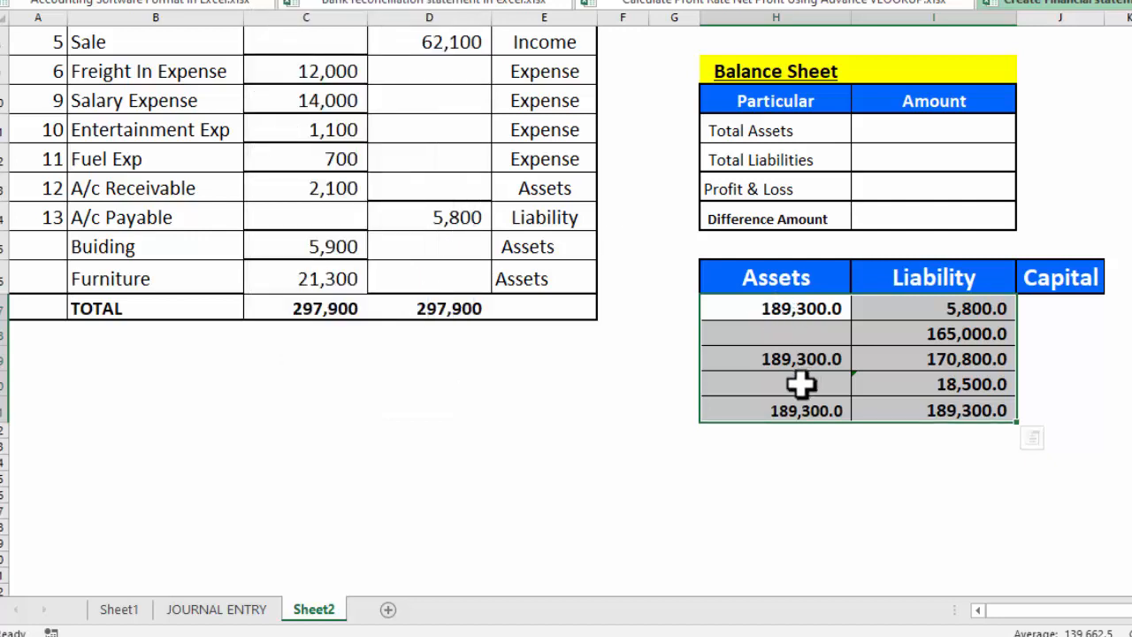
click(1121, 431)
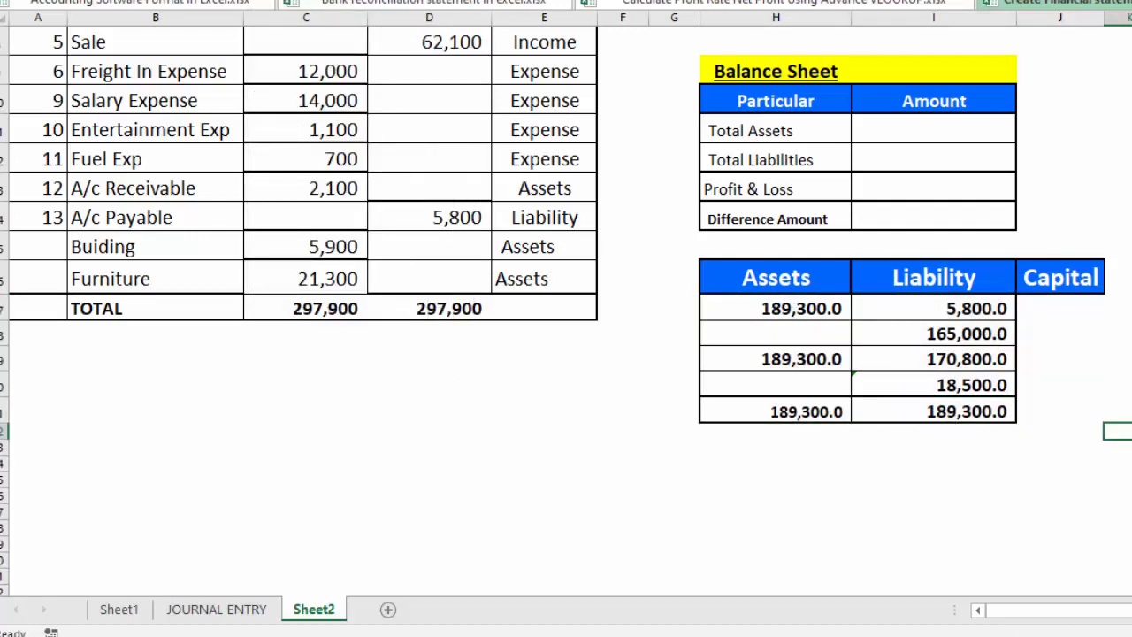
scroll(566, 309, up, 3)
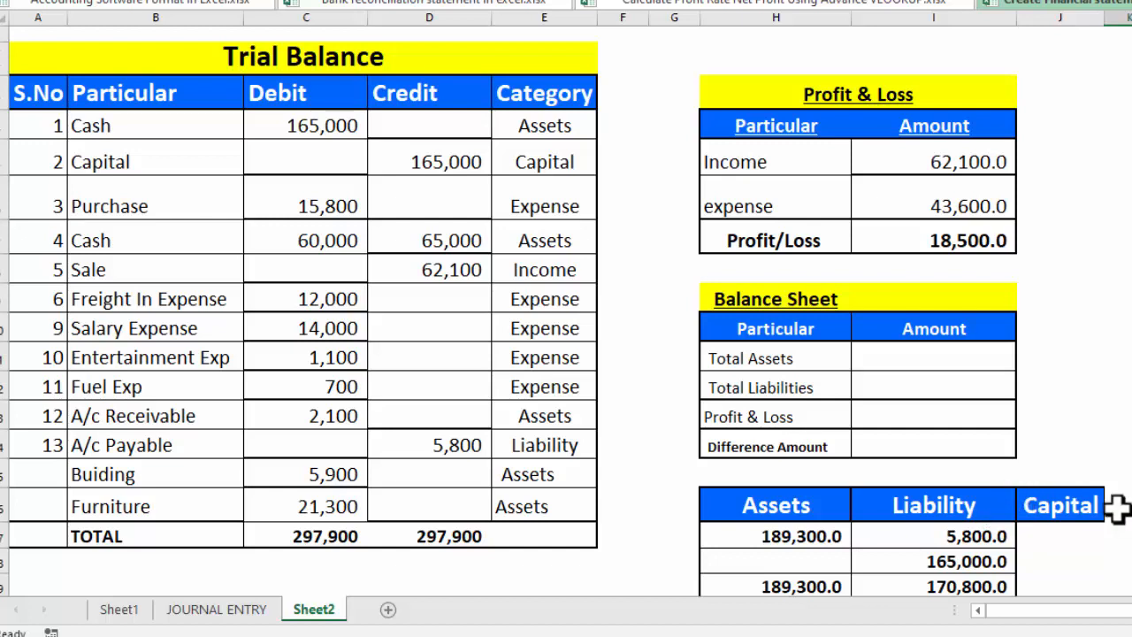
scroll(566, 310, down, 6)
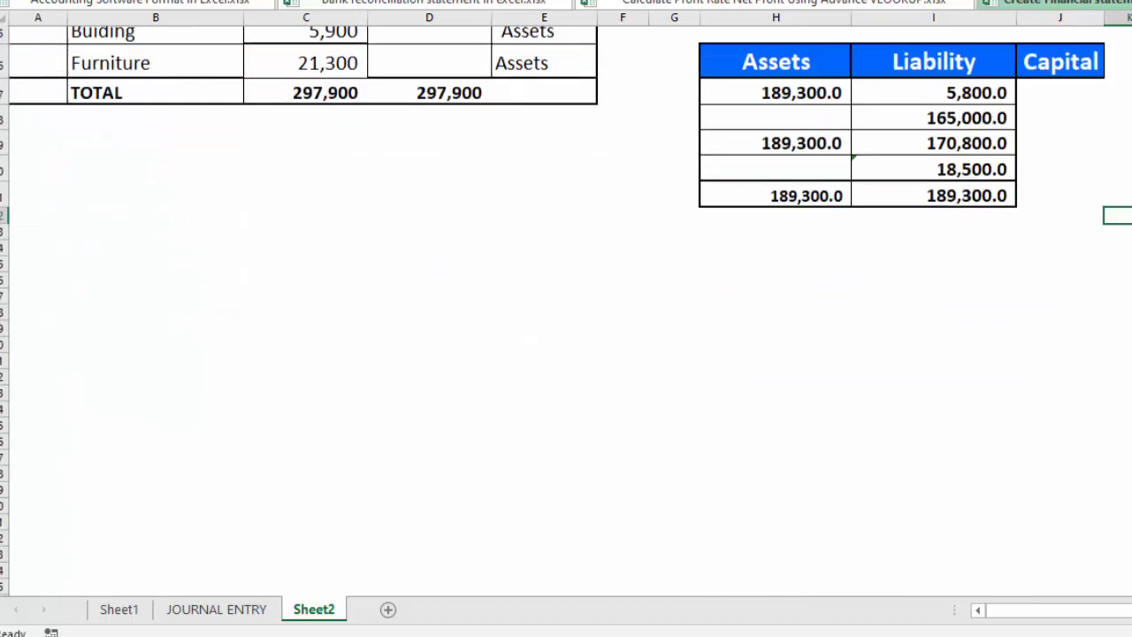
scroll(566, 310, up, 6)
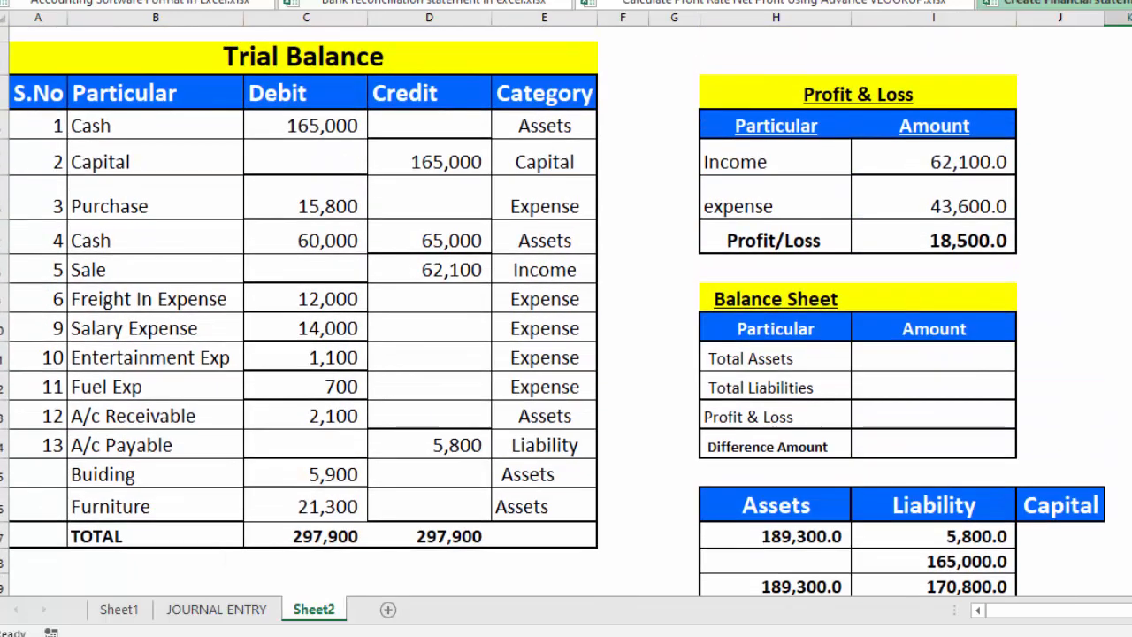